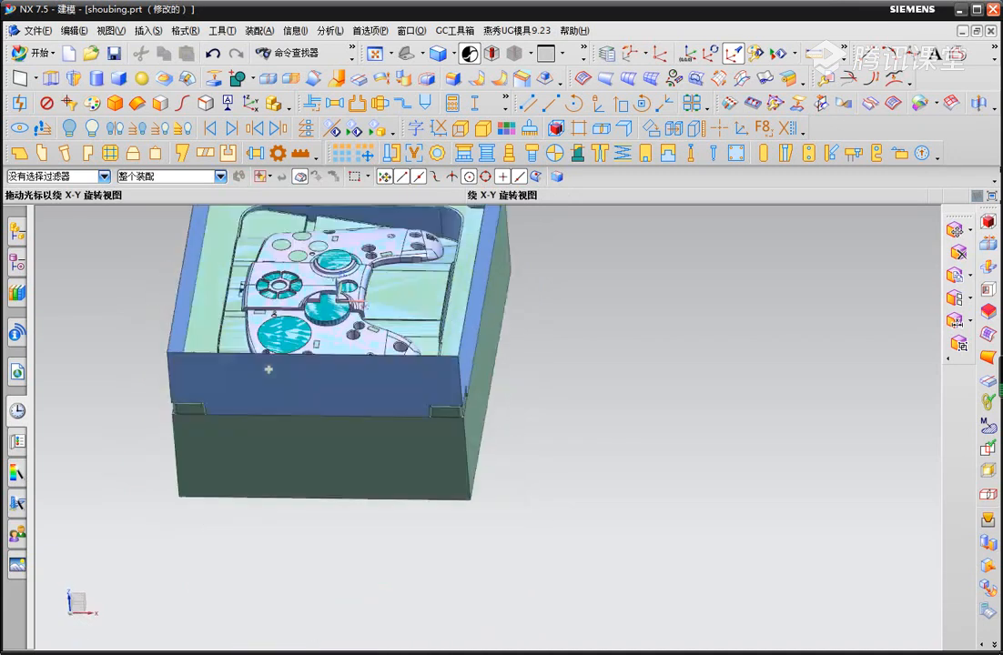
Hide the blue mould block and the light green mould block surrounding the controller shell.
scroll(246, 421, "up", 6)
left_click(246, 422)
key("ctrl+b")
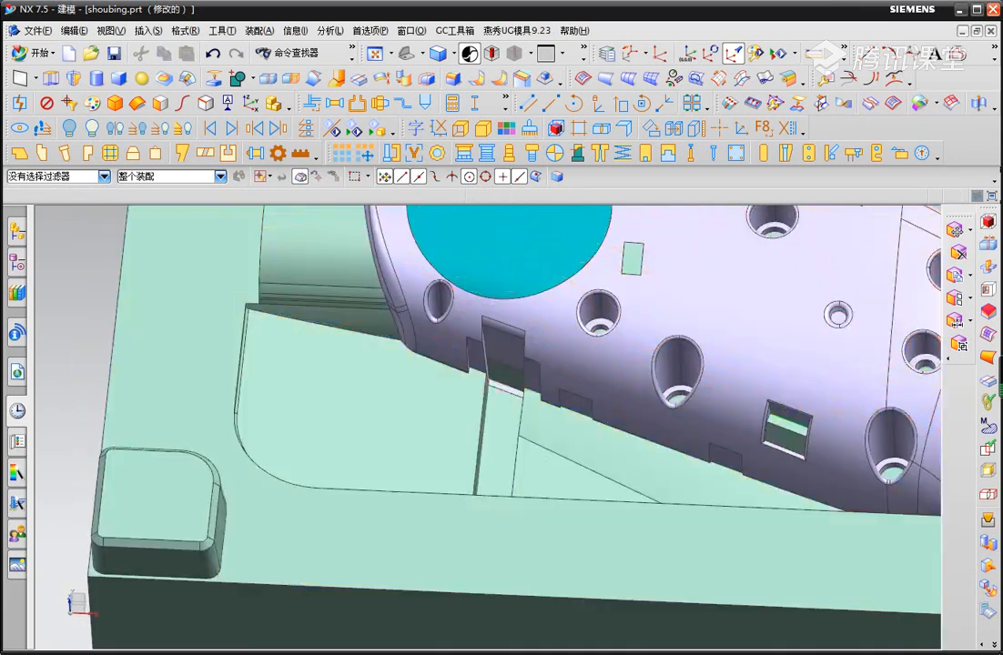
scroll(490, 389, "up", 1)
left_click(453, 391)
key("ctrl+b")
scroll(452, 365, "up", 4)
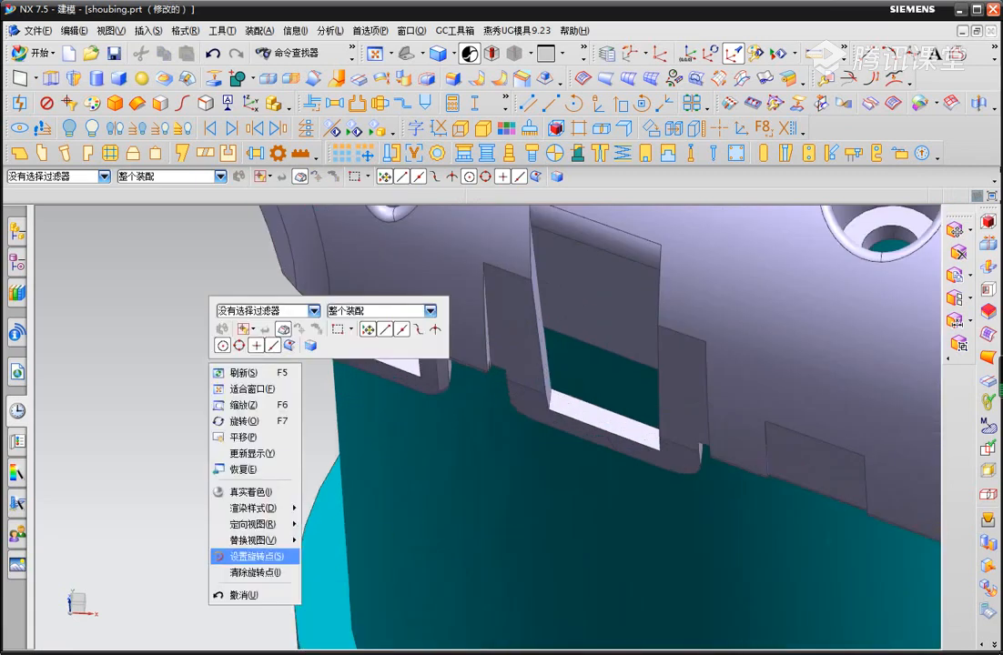
Create a bounding block around the small slotted clip on the shell's edge with 1 mm default clearance, extending its outer face about 21.8 mm.
middle_click_drag(407, 368, 406, 338)
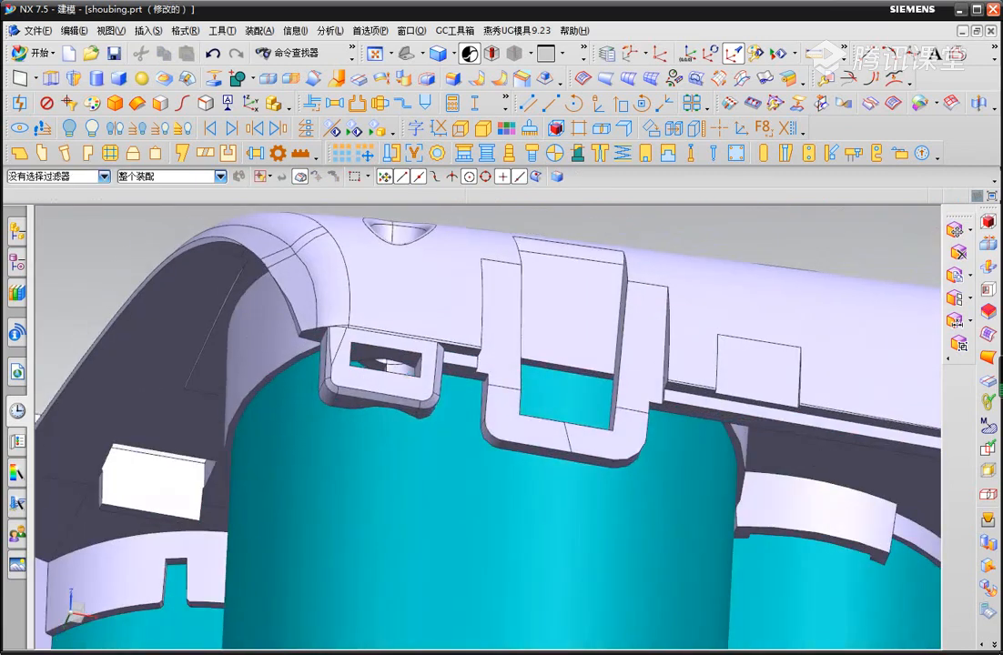
scroll(406, 342, "up", 4)
key("b")
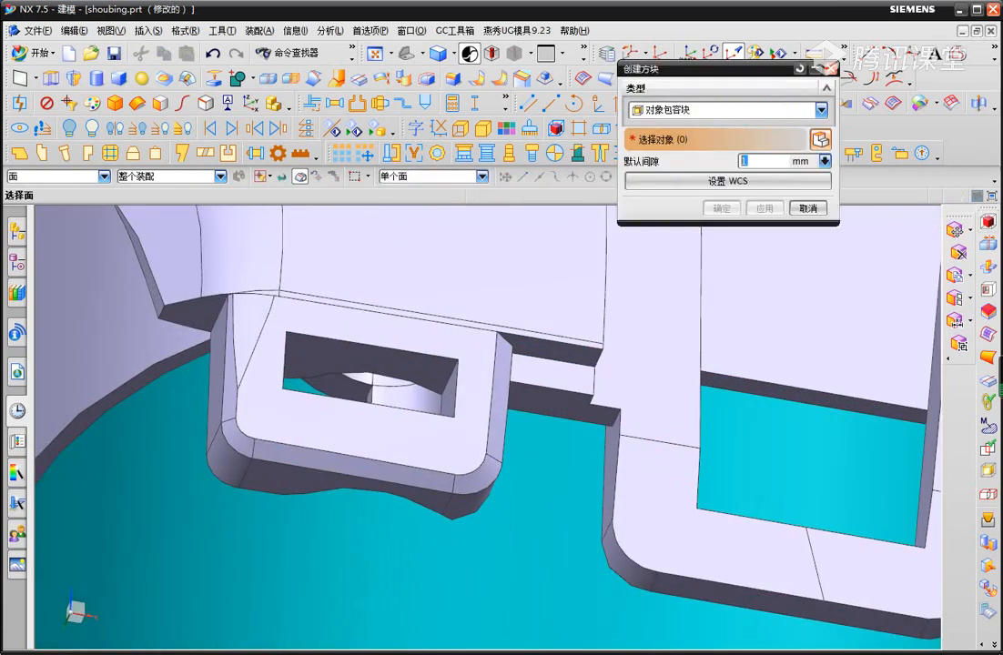
scroll(331, 471, "down", 2)
middle_click_drag(331, 472, 333, 428)
scroll(314, 439, "up", 2)
middle_click_drag(239, 414, 171, 414)
left_click(521, 432)
scroll(380, 401, "down", 3)
middle_click_drag(380, 402, 335, 503)
left_click_drag(367, 405, 295, 636)
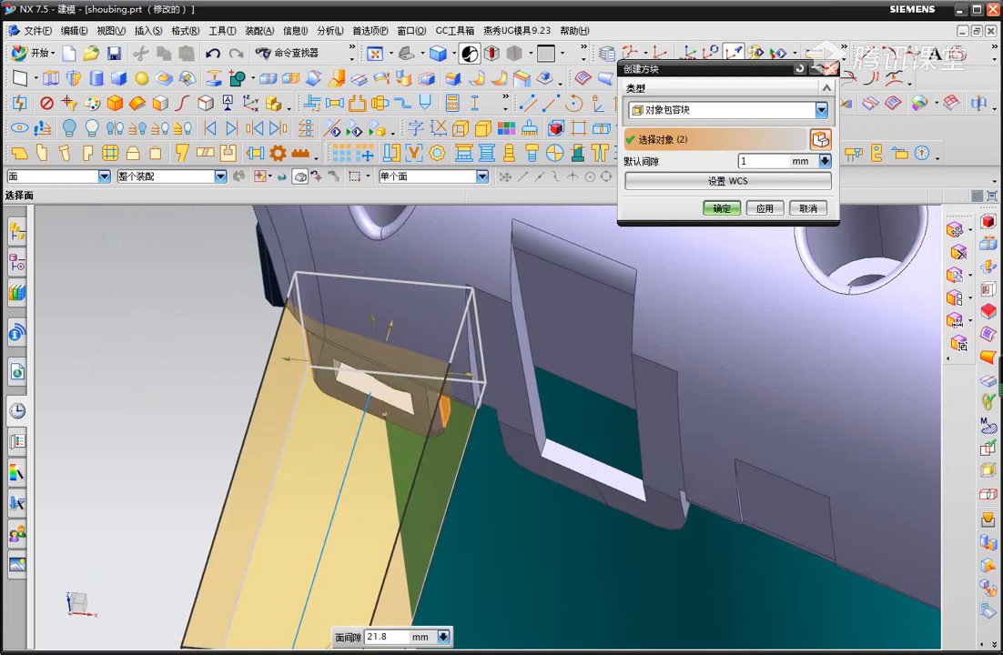
scroll(350, 324, "down", 4)
middle_click(281, 593)
Move the teal cylindrical parts, the dark block and the other components inside the shell to layer 21.
middle_click_drag(293, 546, 415, 319)
left_click(153, 30)
mouse_move(185, 31)
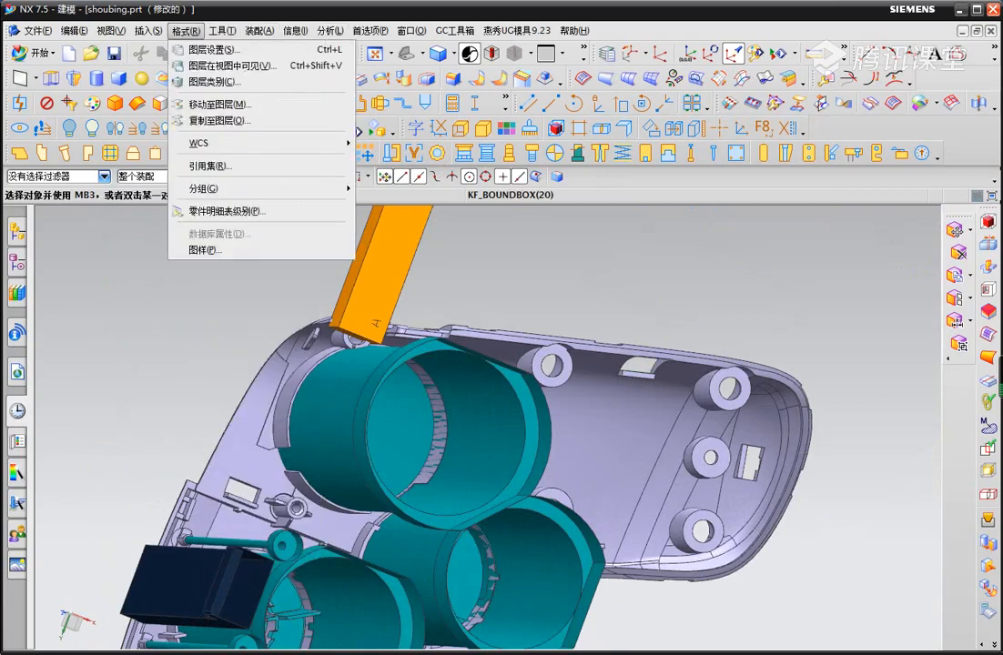
left_click(219, 104)
left_click(348, 397)
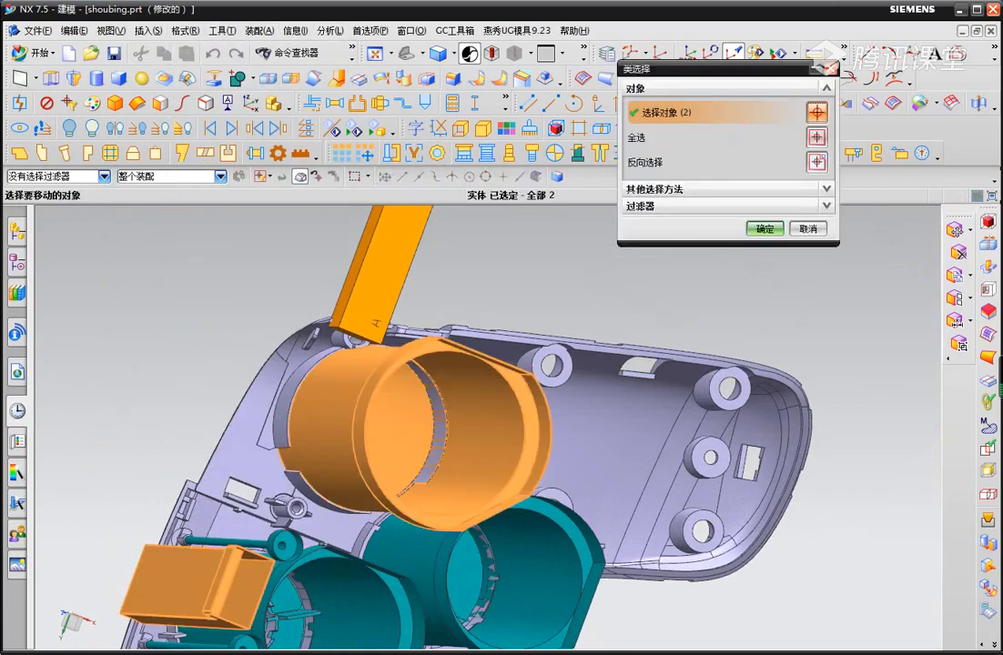
middle_click_drag(403, 564, 401, 351, "shift")
left_click(407, 353)
left_click(341, 387)
left_click(241, 520)
left_click(241, 499, "shift")
left_click(242, 437)
left_click(332, 546)
left_click(541, 482)
scroll(544, 481, "down", 1)
middle_click(543, 481)
type("21")
key("Return")
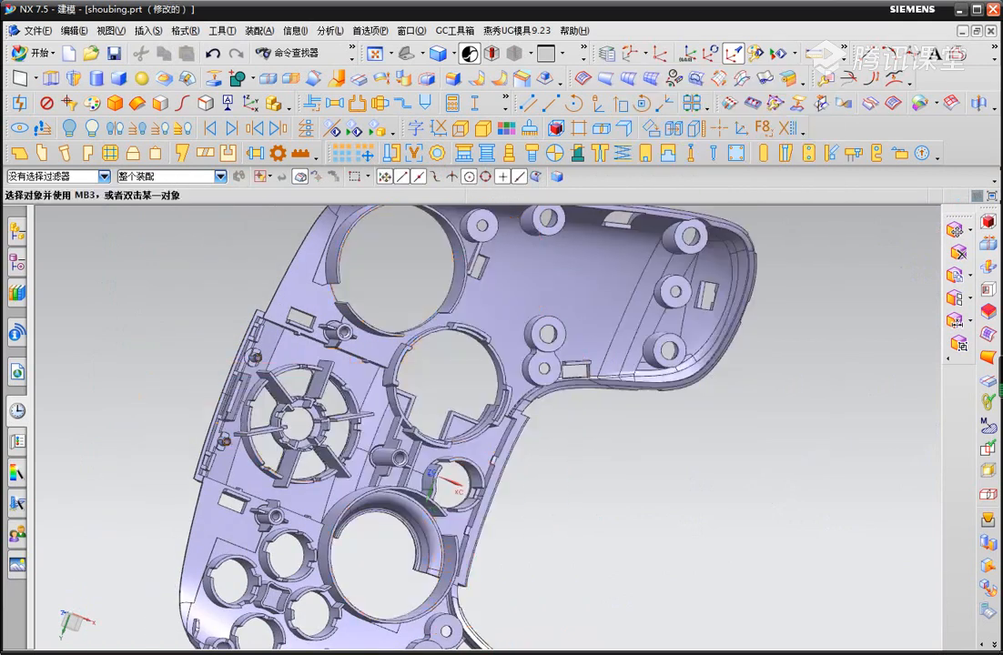
Make the orange bounding block translucent so the clip inside it can be seen.
scroll(359, 336, "up", 4)
right_click(491, 243)
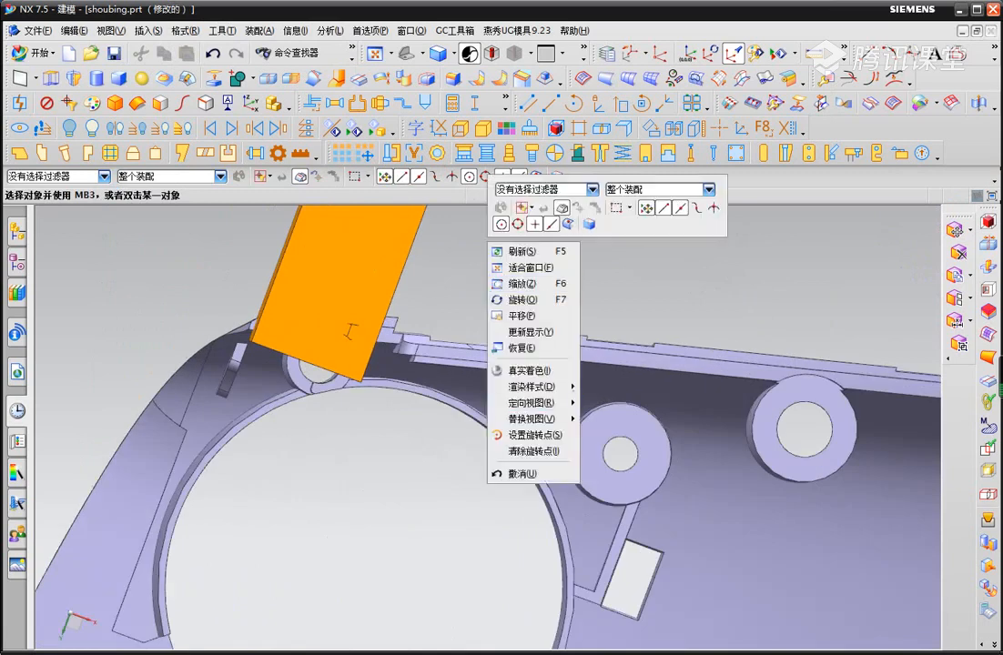
left_click(534, 435)
left_click(316, 300)
scroll(340, 392, "up", 3)
middle_click_drag(339, 392, 338, 470)
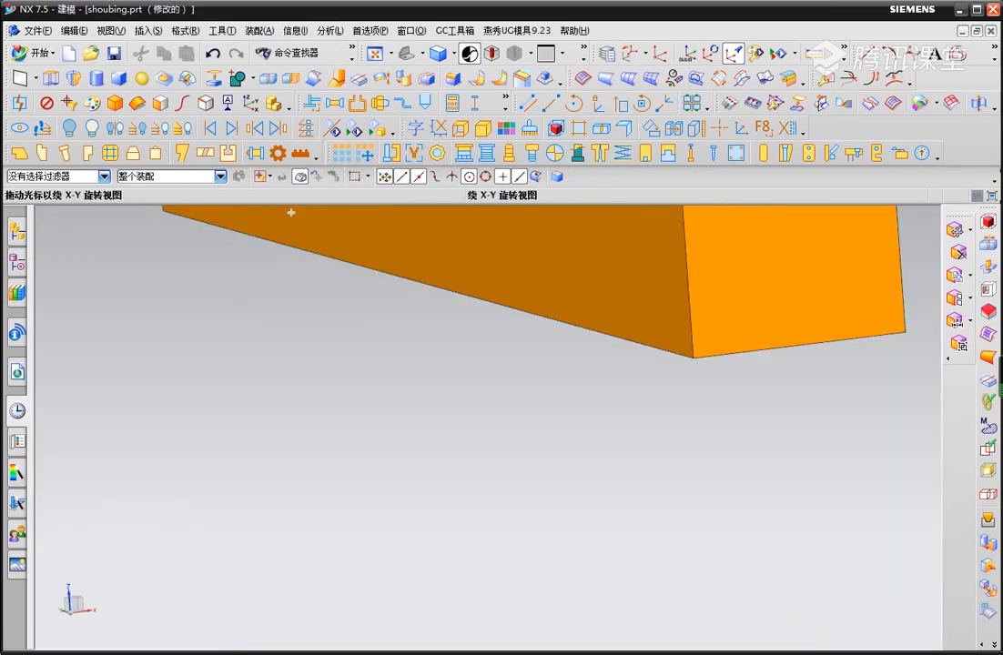
scroll(338, 471, "down", 4)
scroll(316, 406, "down", 1)
left_click(348, 371)
key("ctrl+j")
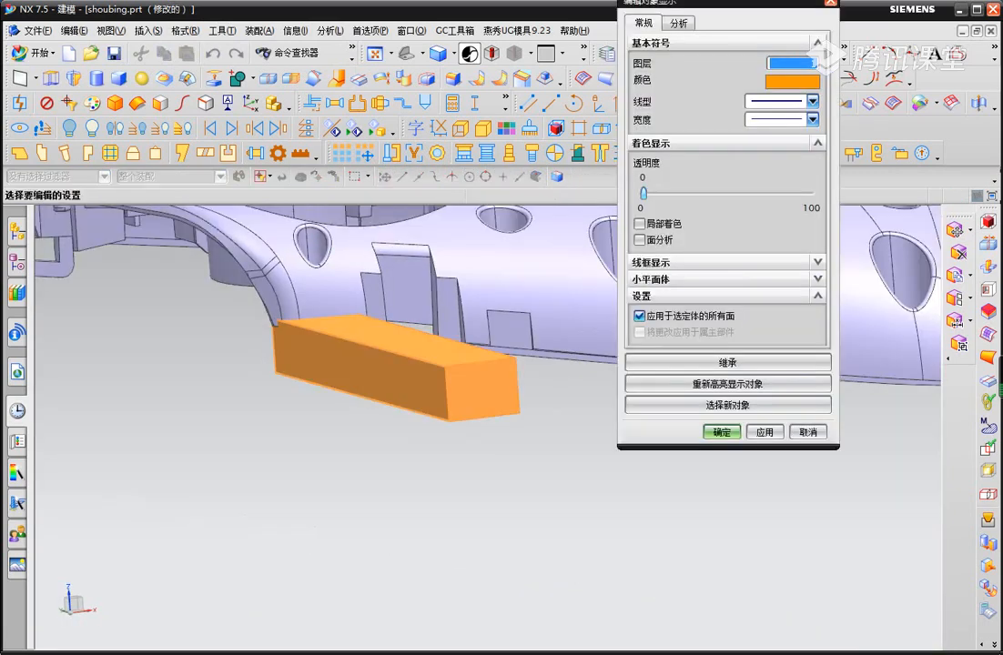
middle_click(693, 193)
Offset the orange block's long face on the shell's inner side outward by 5.9 mm.
scroll(336, 360, "up", 5)
middle_click_drag(235, 414, 415, 395)
key("alt+s")
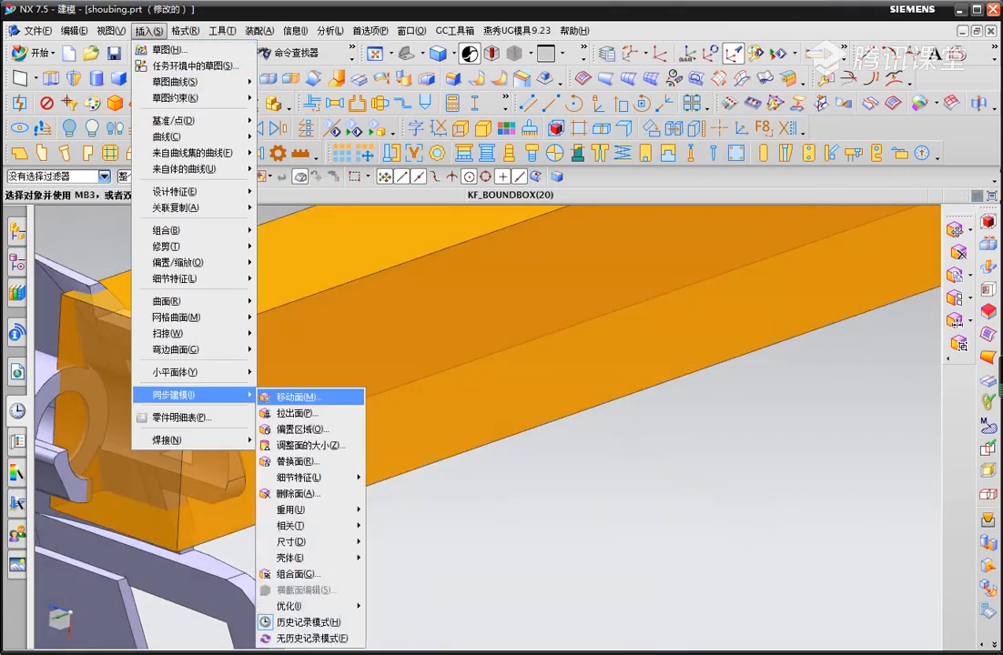
key("y")
key("o")
left_click(398, 389)
left_click_drag(392, 372, 497, 408)
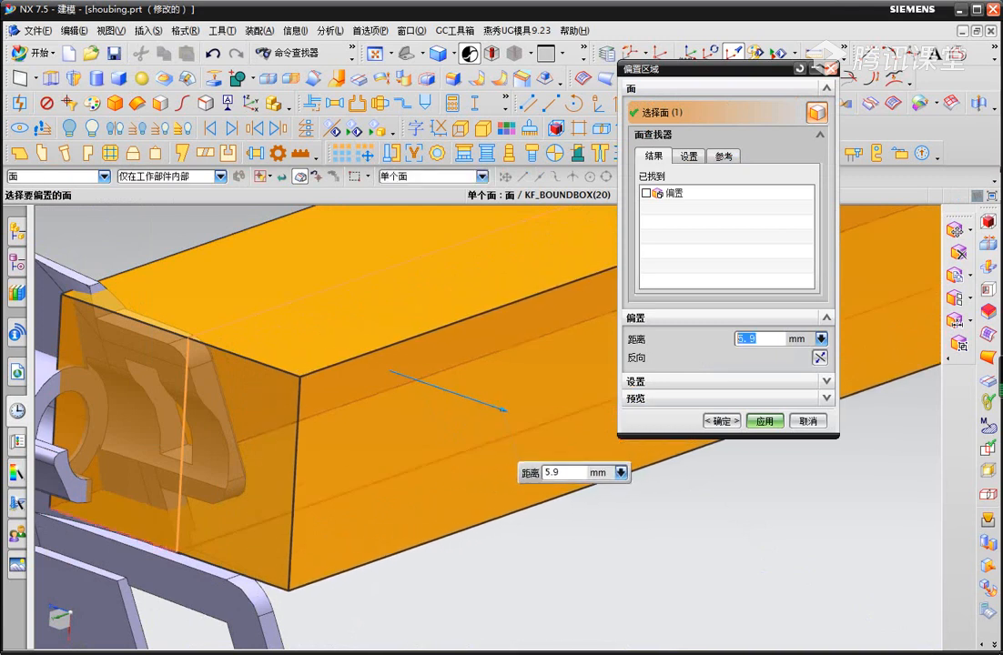
middle_click(507, 412)
Examine how the extended orange block encloses the clip and the neighbouring boss.
middle_click_drag(305, 430, 211, 357)
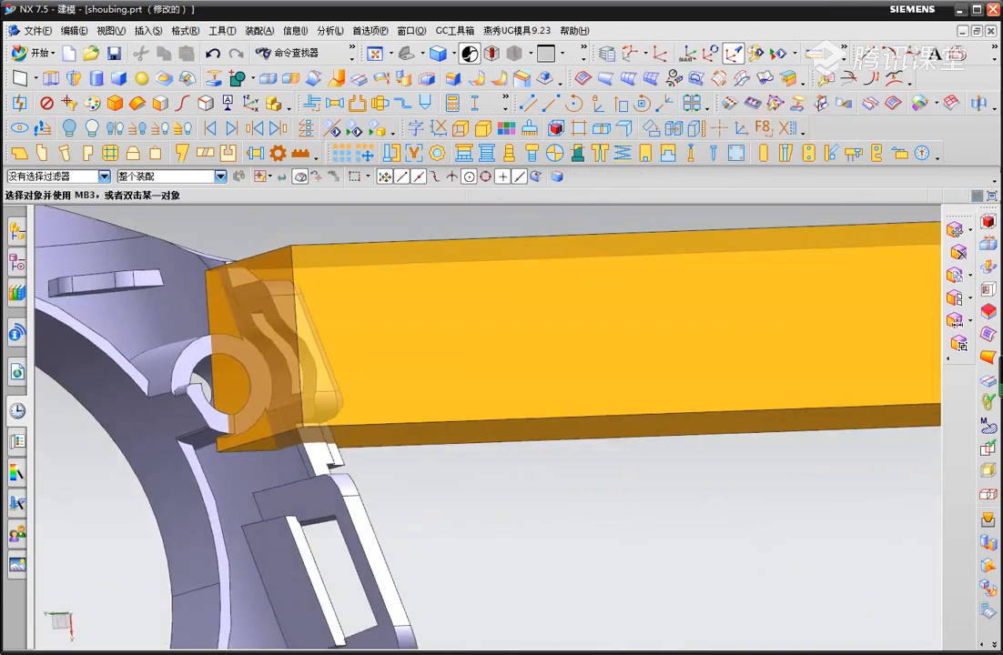
middle_click_drag(309, 393, 348, 328)
scroll(339, 316, "up", 3)
scroll(339, 317, "down", 2)
middle_click_drag(353, 286, 360, 335)
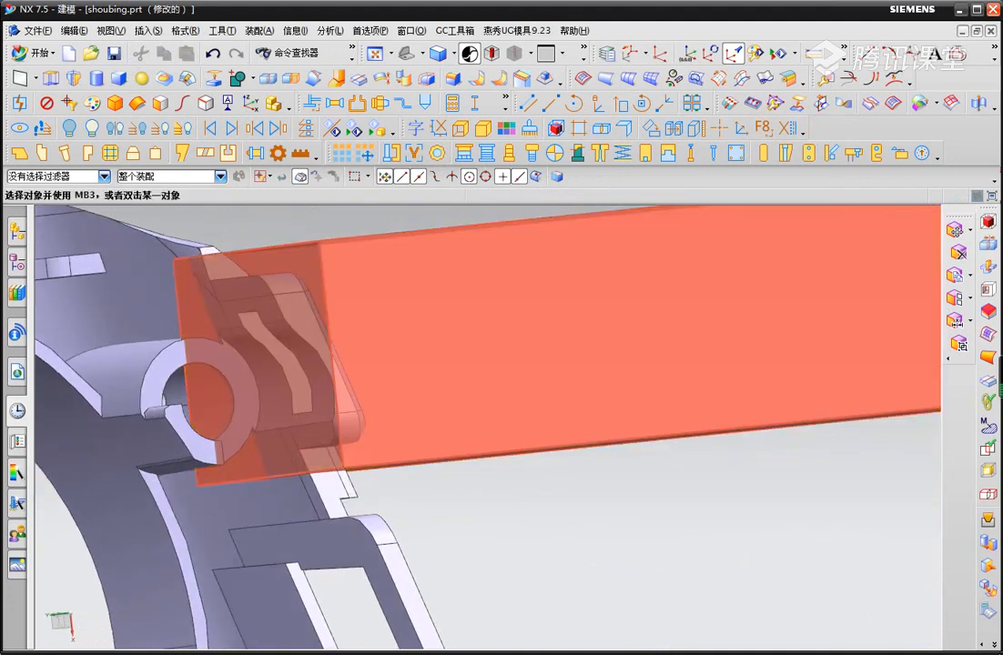
scroll(254, 332, "up", 2)
scroll(290, 329, "down", 4)
middle_click_drag(345, 333, 334, 338)
middle_click_drag(346, 392, 348, 338)
Draft the orange block's sides by -3 degrees along its length, using the From Edges type with its inner-end edges fixed.
key("alt+s")
key("o")
key("f")
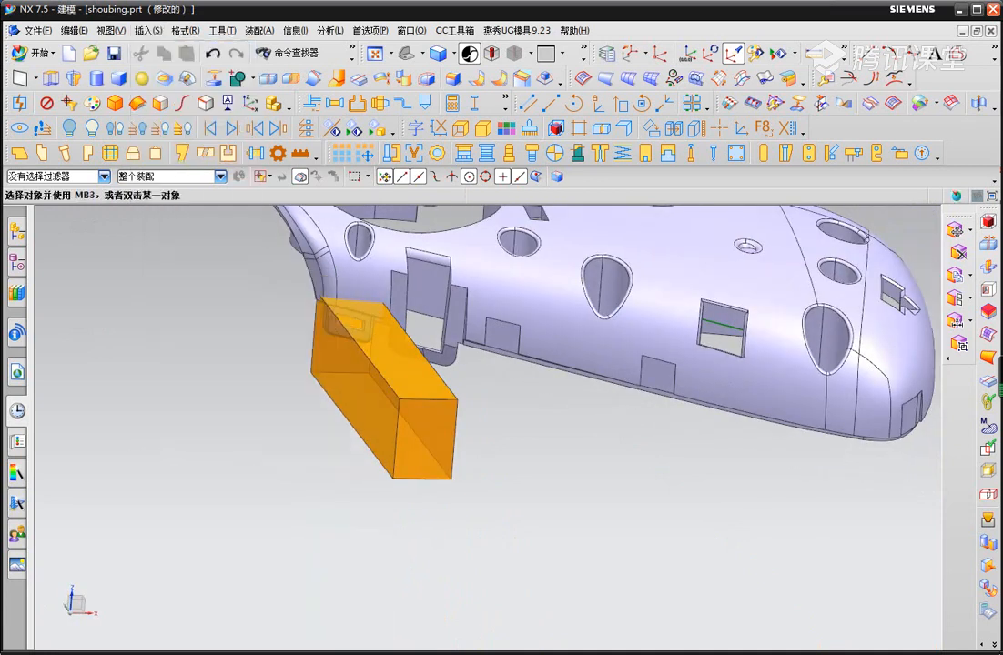
left_click(425, 437)
scroll(278, 375, "down", 1)
middle_click_drag(277, 375, 314, 350)
scroll(308, 340, "up", 3)
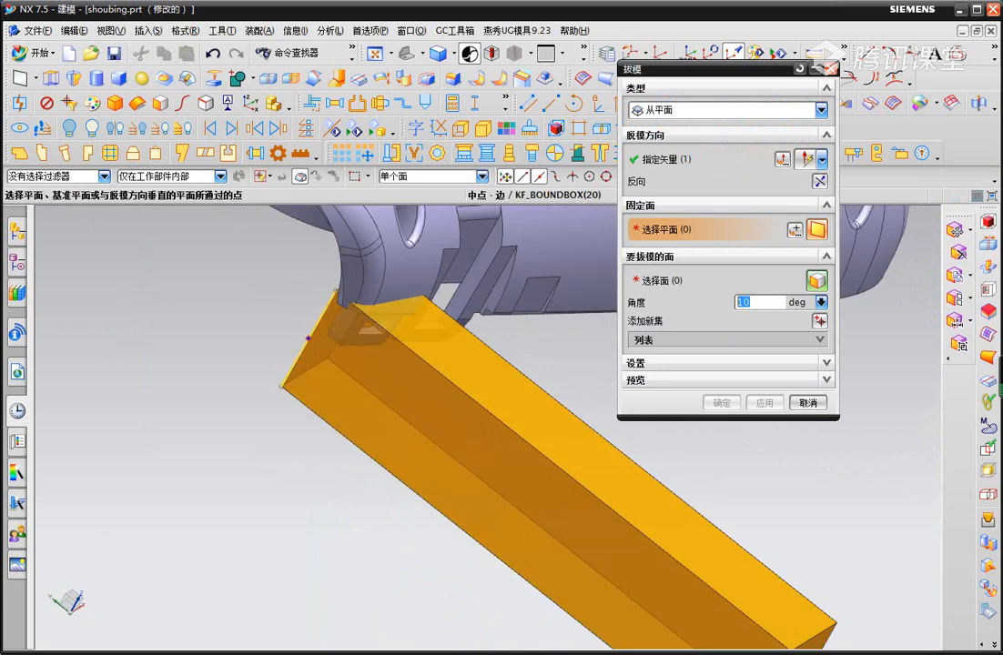
left_click(728, 110)
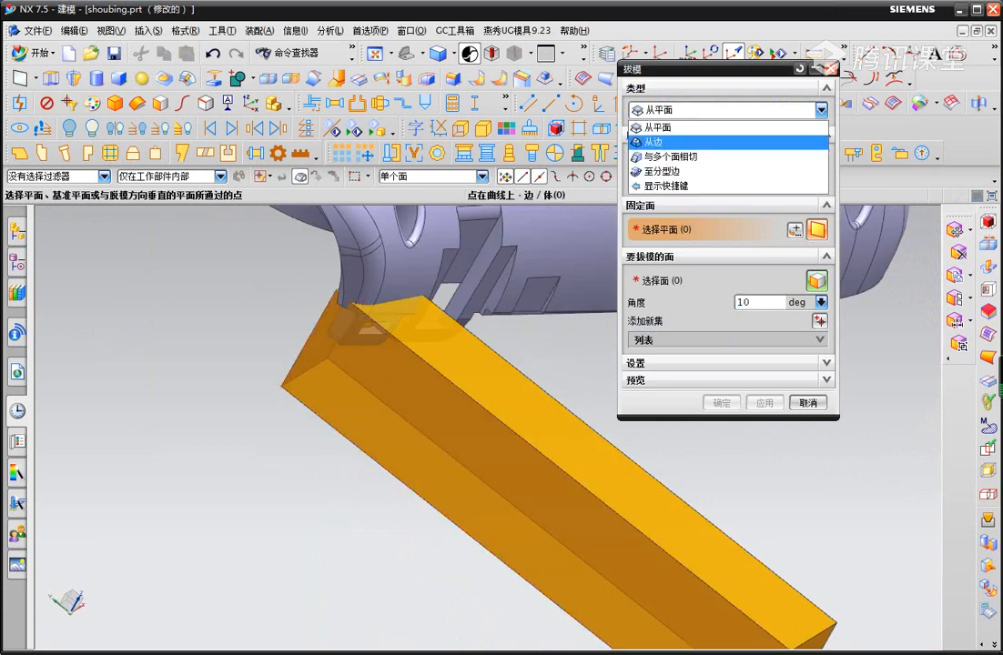
left_click(657, 144)
left_click(669, 159)
scroll(592, 437, "down", 1)
middle_click_drag(592, 437, 232, 389, "shift")
left_click(176, 298)
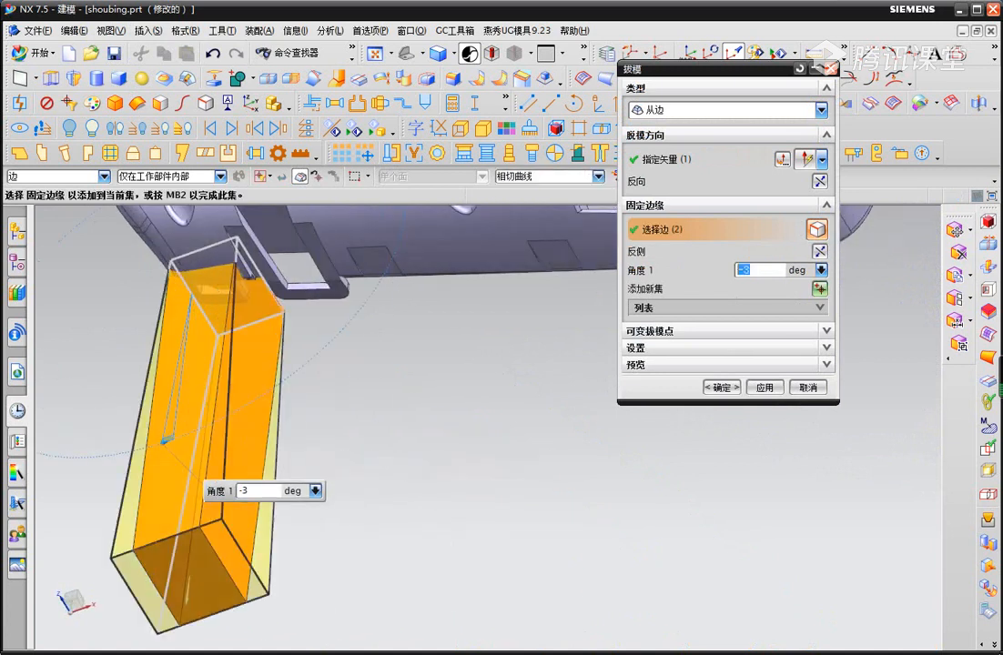
middle_click_drag(382, 391, 465, 205)
middle_click(466, 373)
middle_click(466, 373)
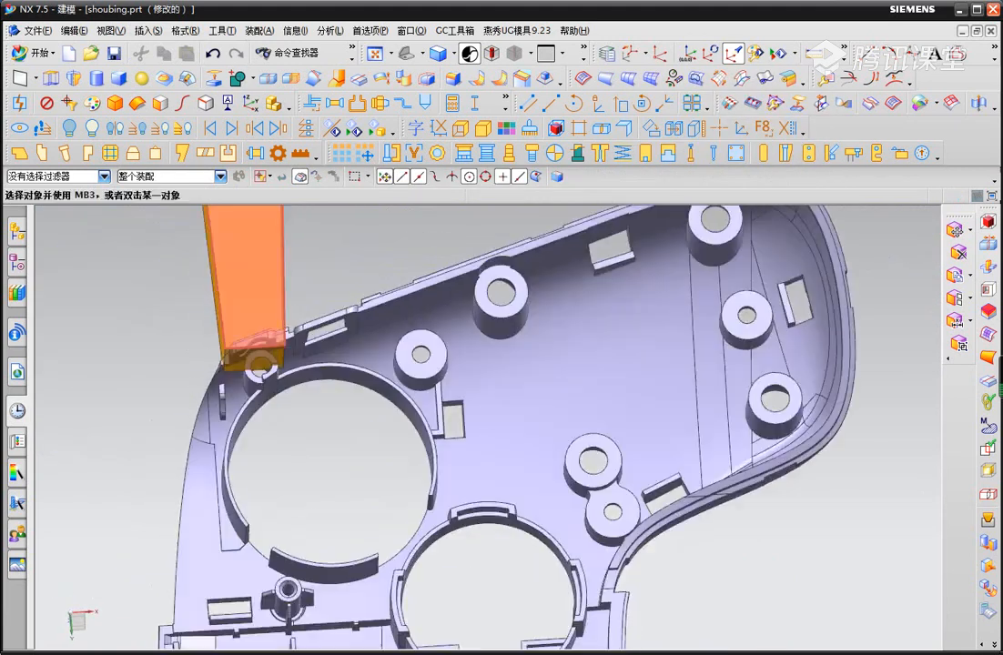
Show the hidden light green mould block again around the shell and the drafted block.
scroll(249, 287, "up", 5)
scroll(250, 300, "down", 1)
middle_click_drag(234, 464, 223, 392)
scroll(249, 286, "down", 4)
middle_click_drag(250, 264, 249, 350)
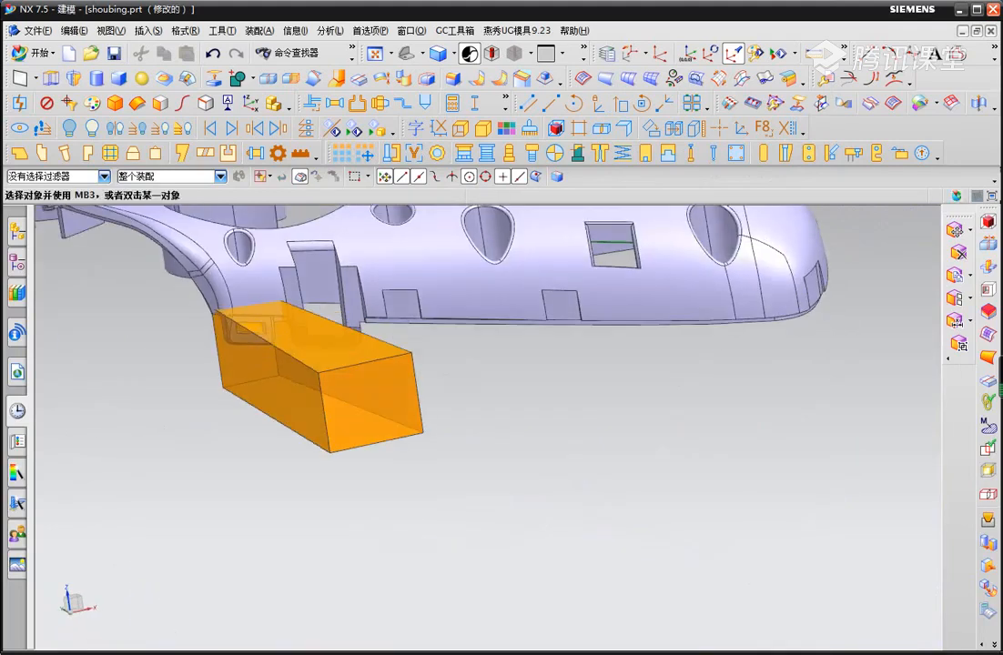
key("ctrl+shift+k")
left_click(251, 364)
middle_click(251, 364)
Intersect the drafted orange block with the light green mould block, keeping the tool body.
middle_click_drag(252, 319, 251, 369)
left_click(254, 80)
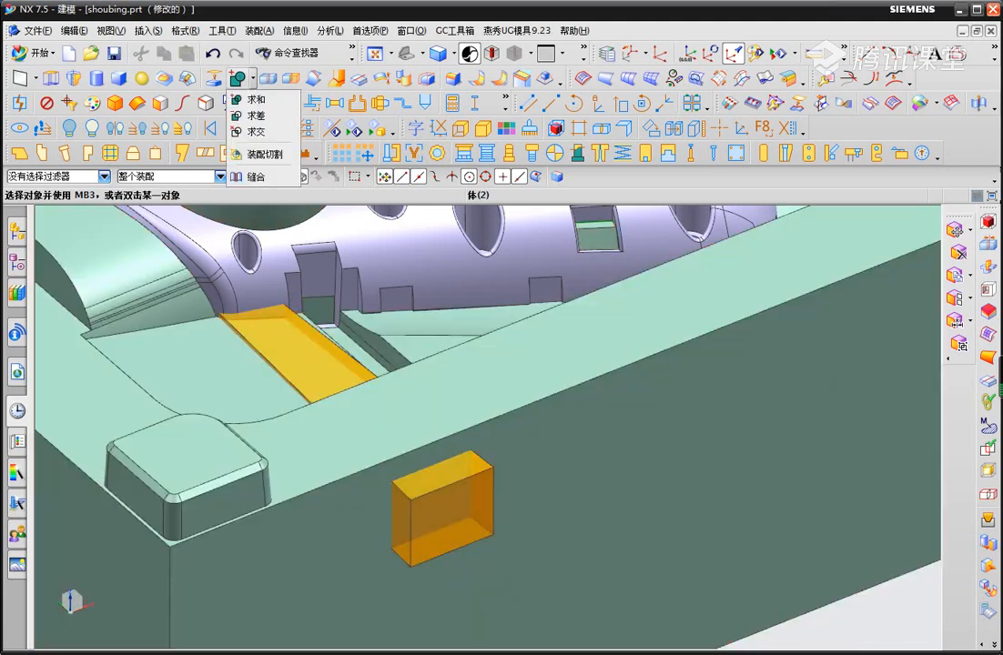
left_click(260, 132)
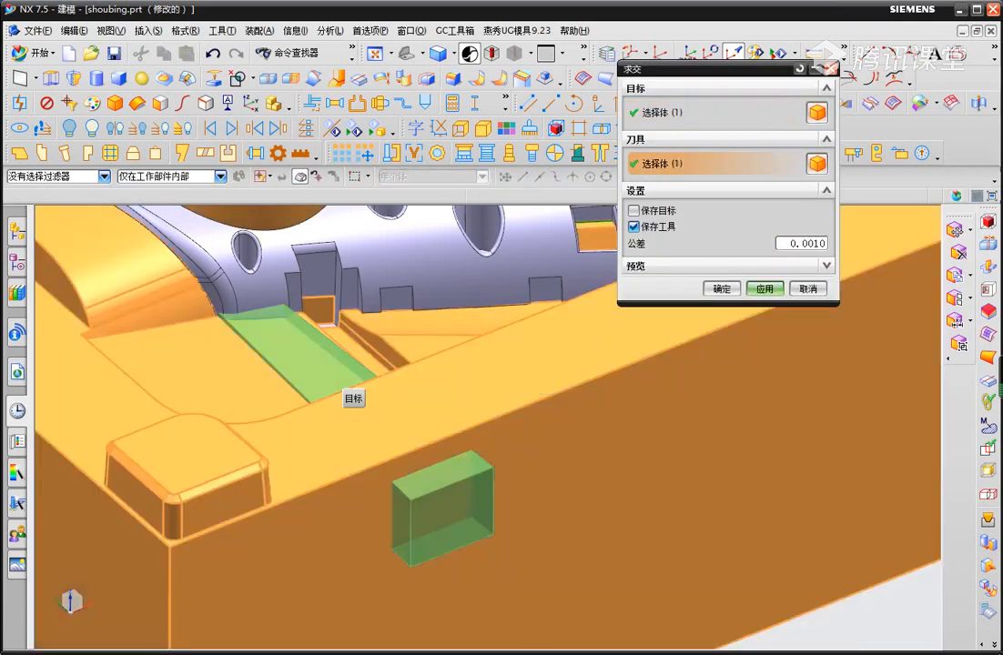
middle_click(344, 392)
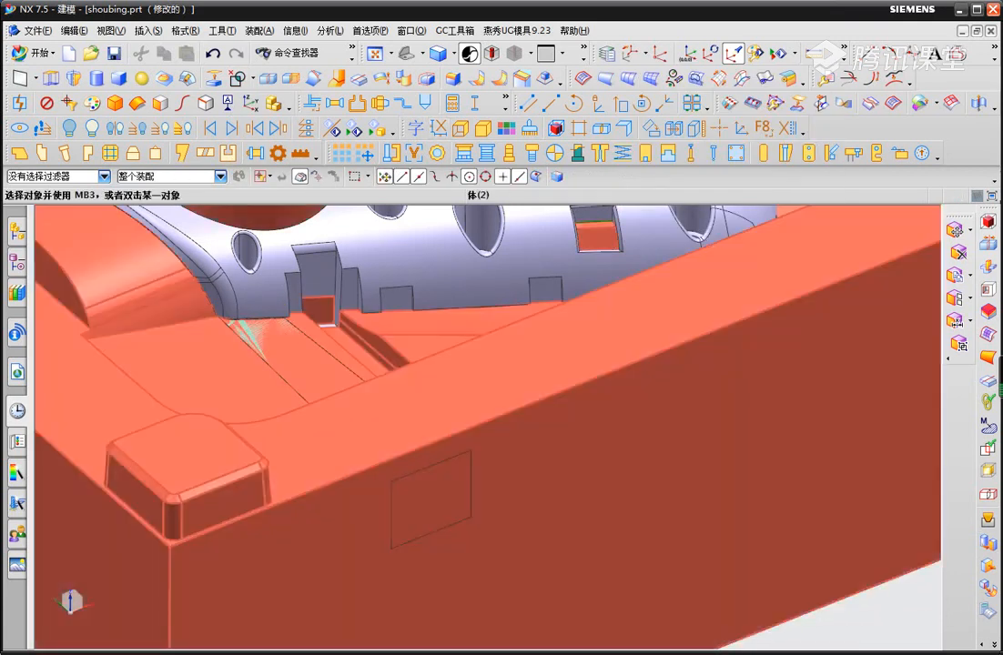
Hide the light green mould block and the intersected orange block to expose the clip.
left_click(344, 391)
key("ctrl+b")
middle_click_drag(344, 391, 228, 305)
scroll(227, 305, "up", 5)
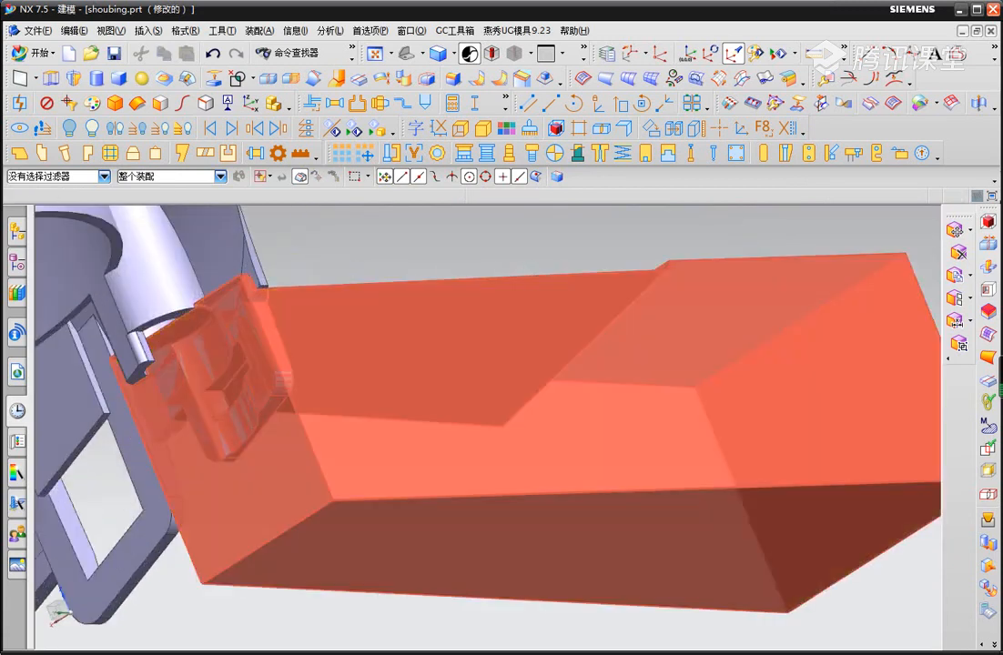
scroll(134, 307, "up", 2)
middle_click_drag(173, 333, 414, 441)
scroll(352, 400, "up", 2)
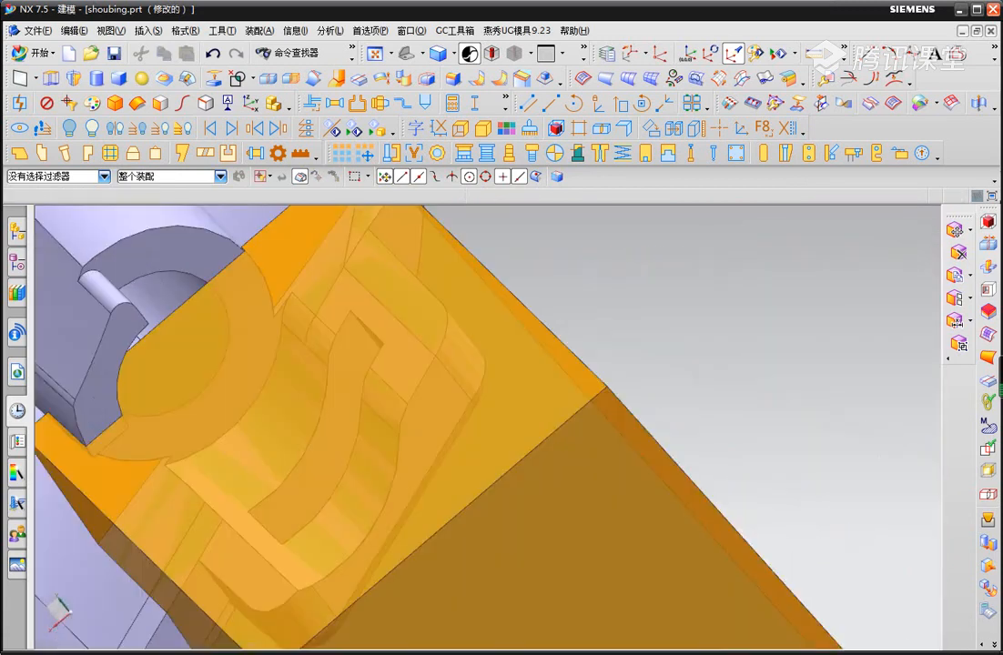
scroll(338, 346, "down", 3)
left_click(338, 346)
key("ctrl+b")
Create a Through Curve Mesh surface with G0 continuity across the clip's slot, using its two long curved edges and two short end edges.
scroll(318, 361, "up", 3)
middle_click_drag(437, 489, 489, 526)
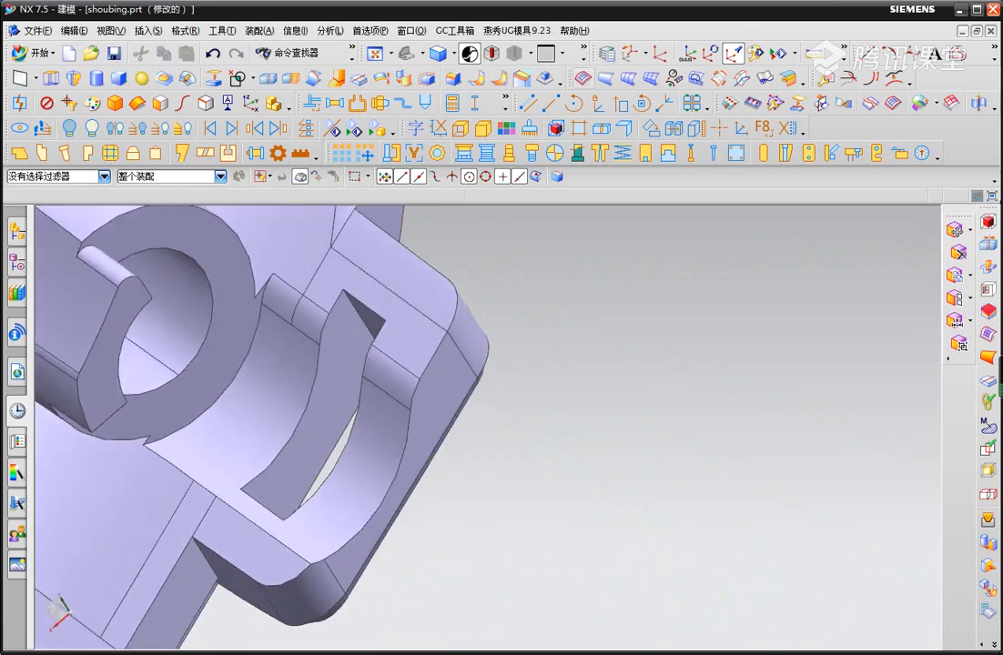
left_click(650, 79)
scroll(334, 310, "up", 1)
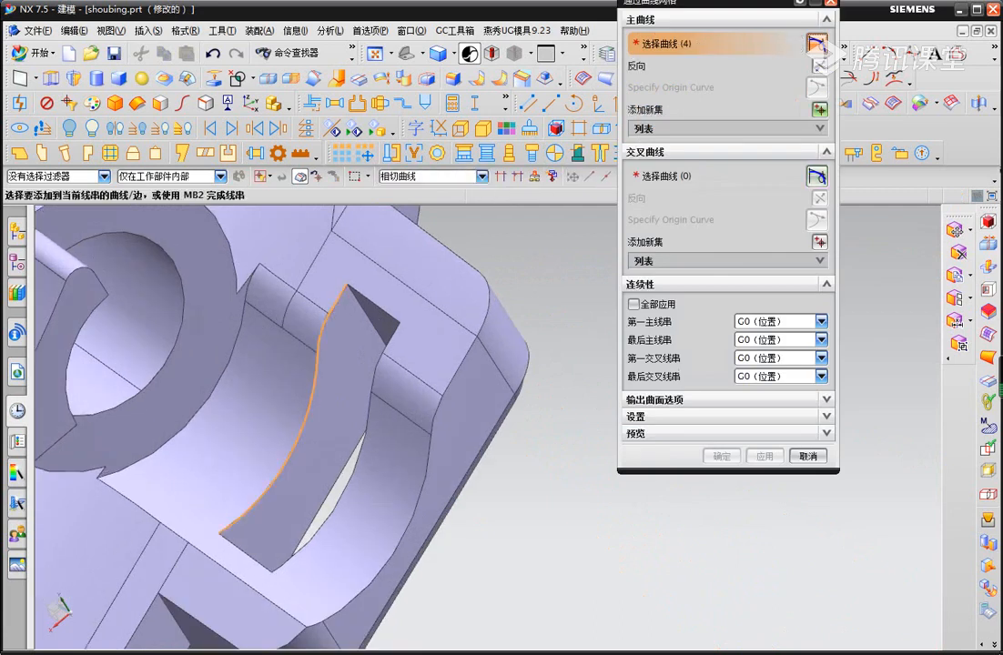
middle_click(387, 342)
middle_click(388, 342)
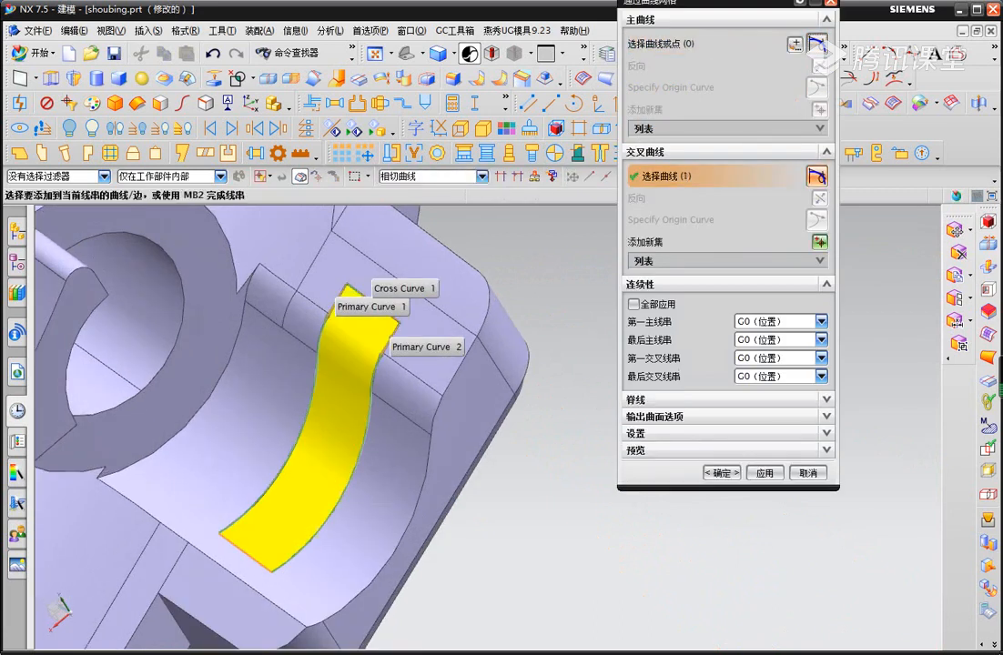
middle_click(331, 425)
scroll(331, 425, "down", 2)
middle_click(332, 425)
Show the hidden orange block again together with the shell and the patched slot.
middle_click_drag(331, 425, 355, 537)
scroll(342, 450, "up", 5)
middle_click_drag(342, 450, 362, 487)
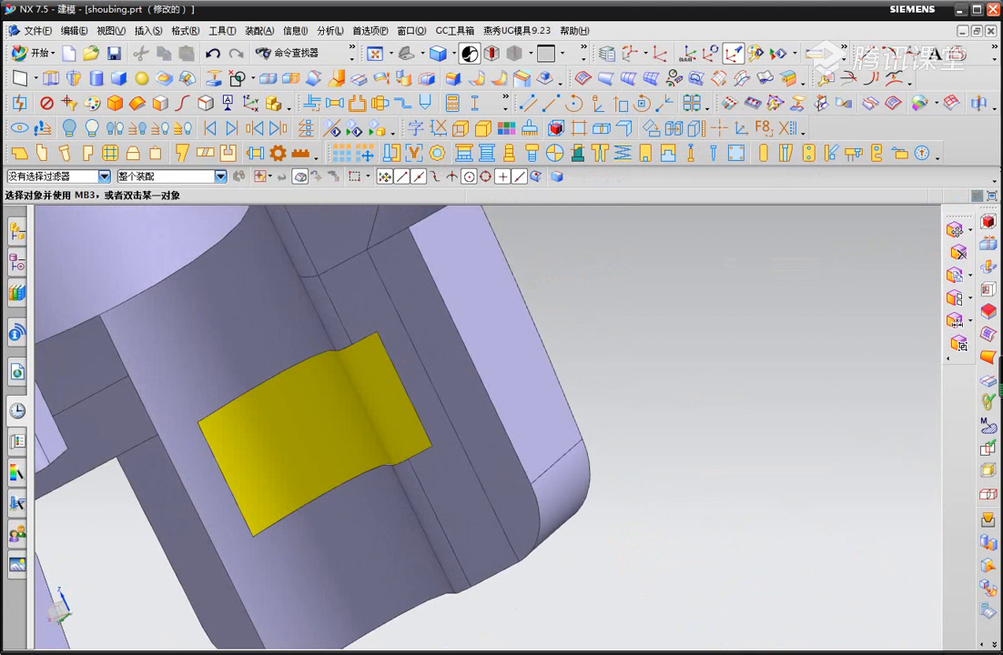
scroll(355, 393, "down", 4)
mouse_move(435, 459)
middle_mouse_down()
mouse_move(496, 414)
mouse_move(510, 382)
mouse_move(547, 423)
mouse_move(327, 396)
middle_mouse_up()
key("ctrl+shift+k")
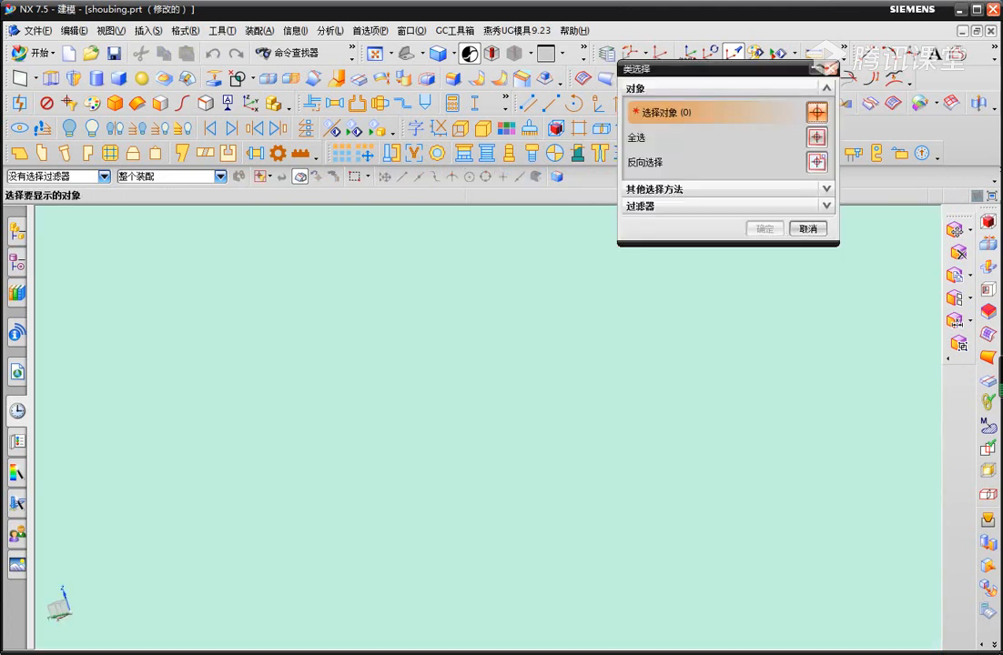
scroll(404, 400, "down", 4)
middle_click_drag(403, 401, 264, 400)
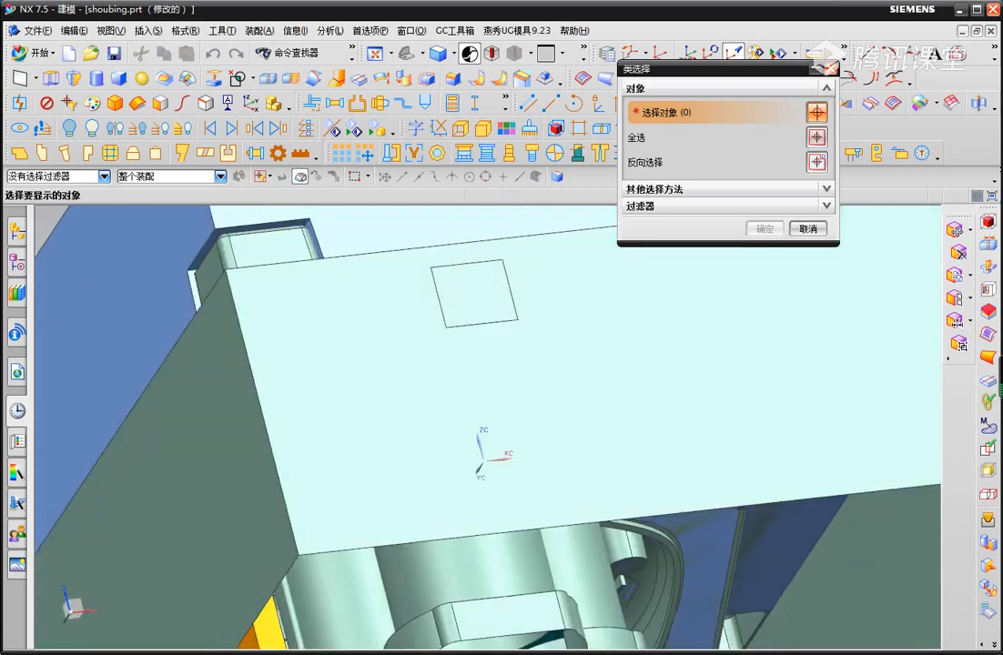
middle_click(473, 293)
scroll(391, 396, "down", 6)
middle_click_drag(391, 396, 403, 422)
scroll(390, 394, "up", 4)
left_click(149, 31)
left_click(298, 263)
scroll(350, 415, "up", 4)
scroll(349, 377, "down", 4)
key("Escape")
key("F8")
scroll(369, 396, "up", 3)
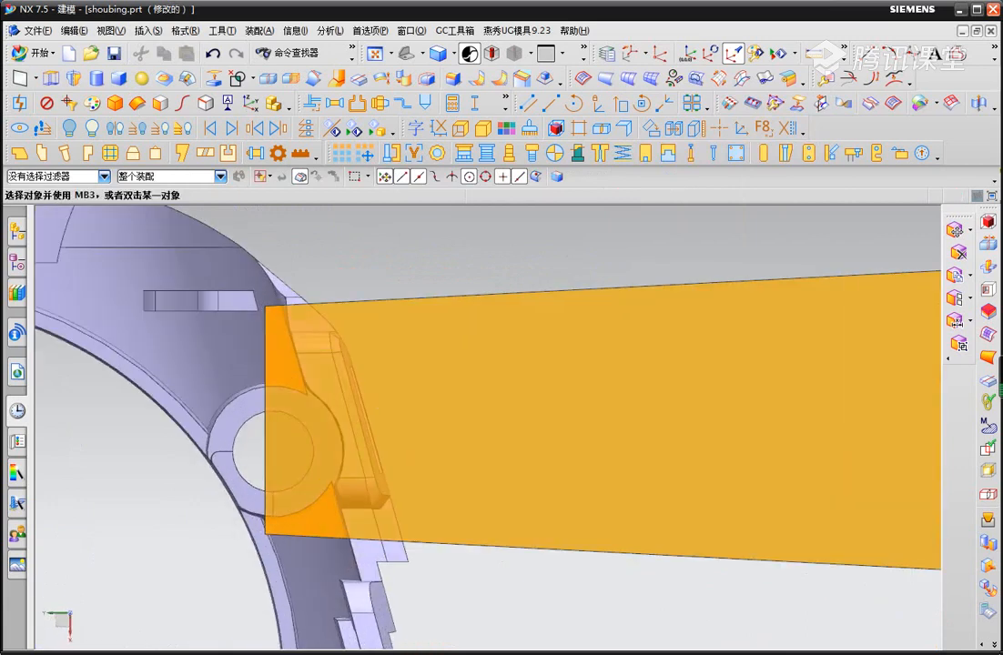
key("x")
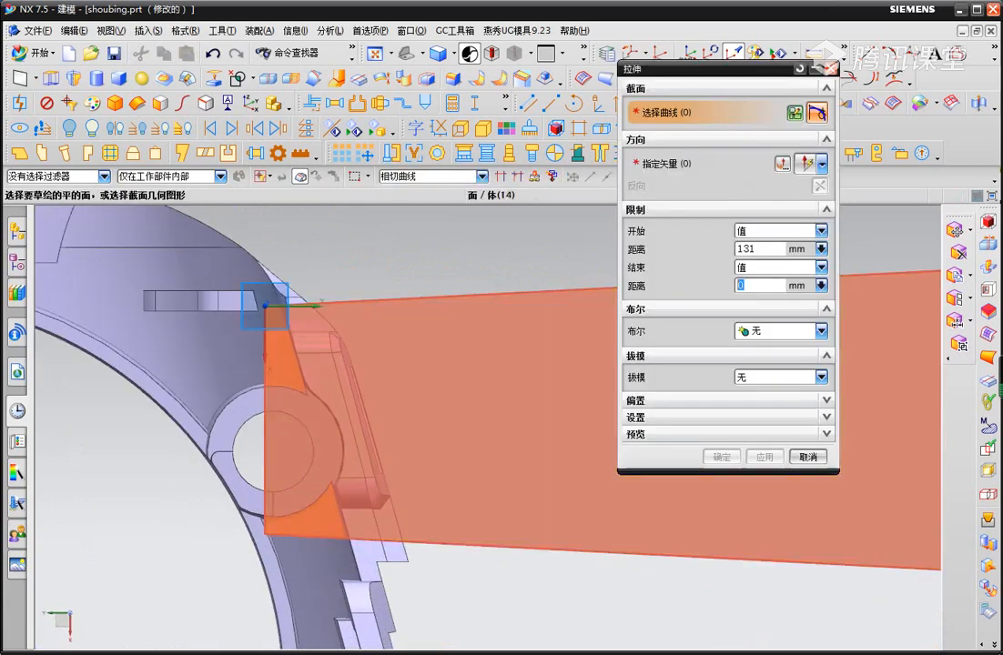
key("Escape")
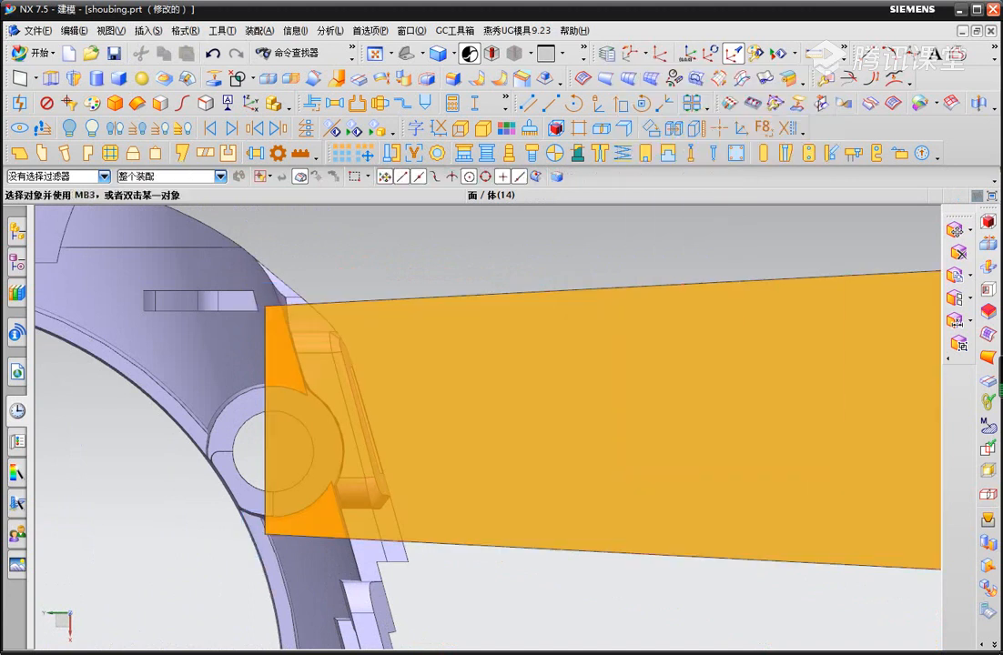
Extrude the straight edge of the patched clip slot into a flat sheet running across the orange block.
key("l")
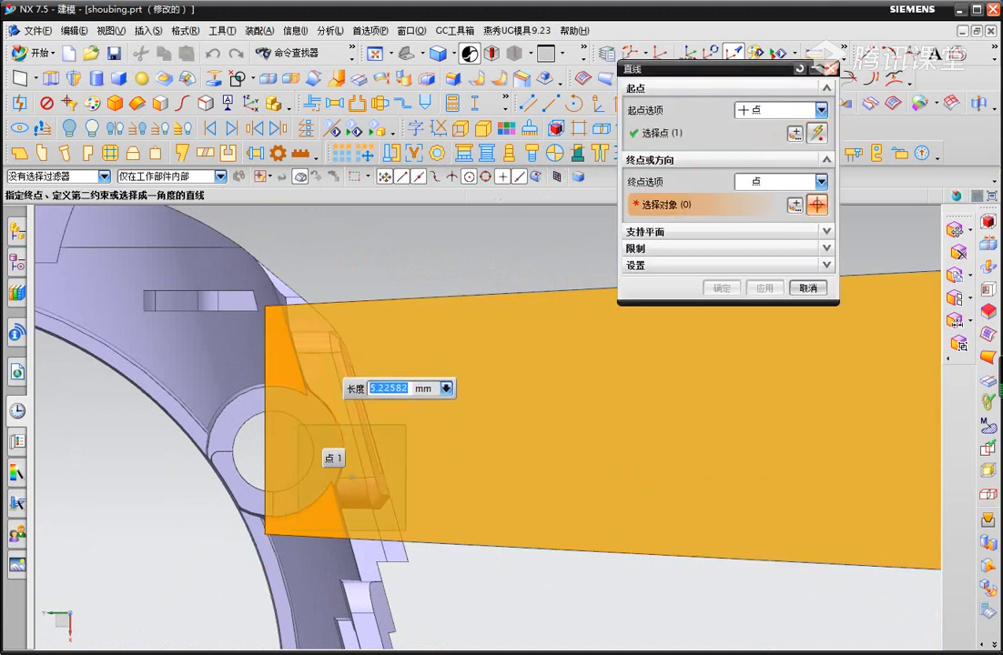
key("Escape")
middle_click_drag(388, 455, 385, 388)
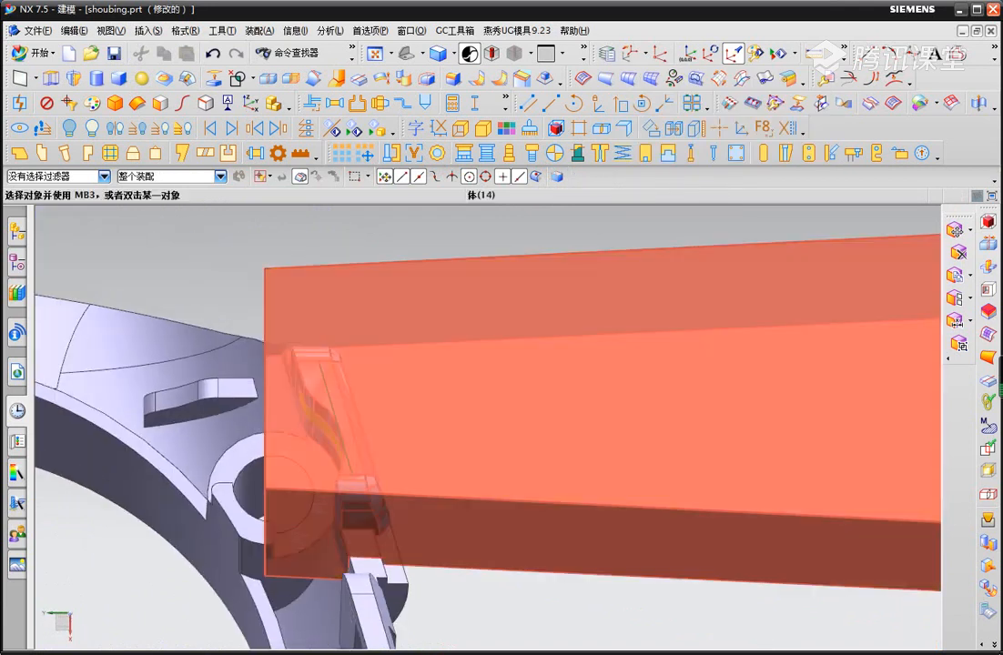
key("x")
left_click(333, 417)
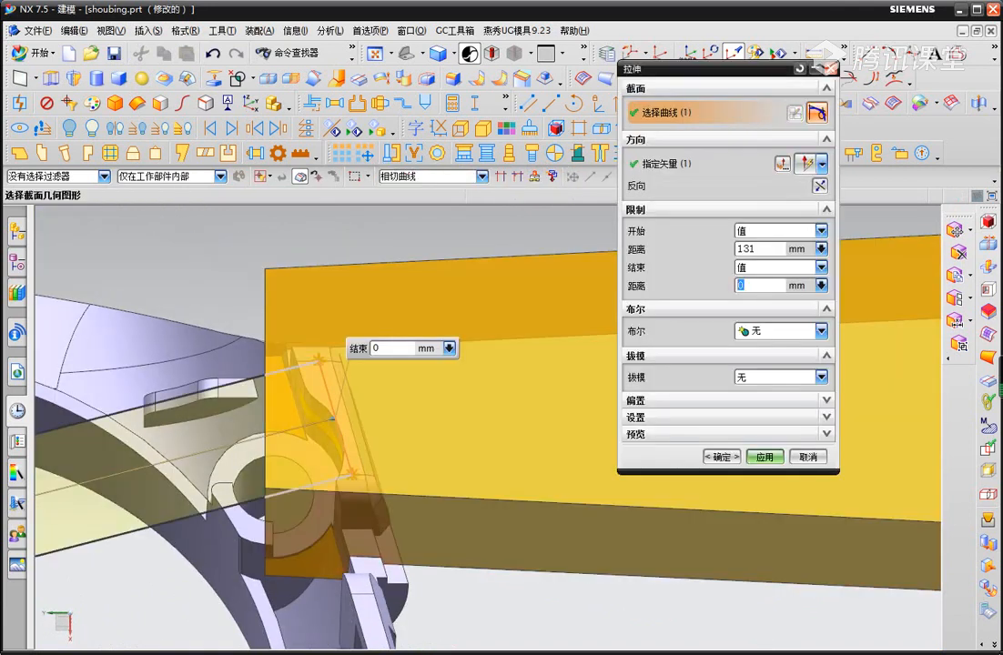
left_click(805, 350)
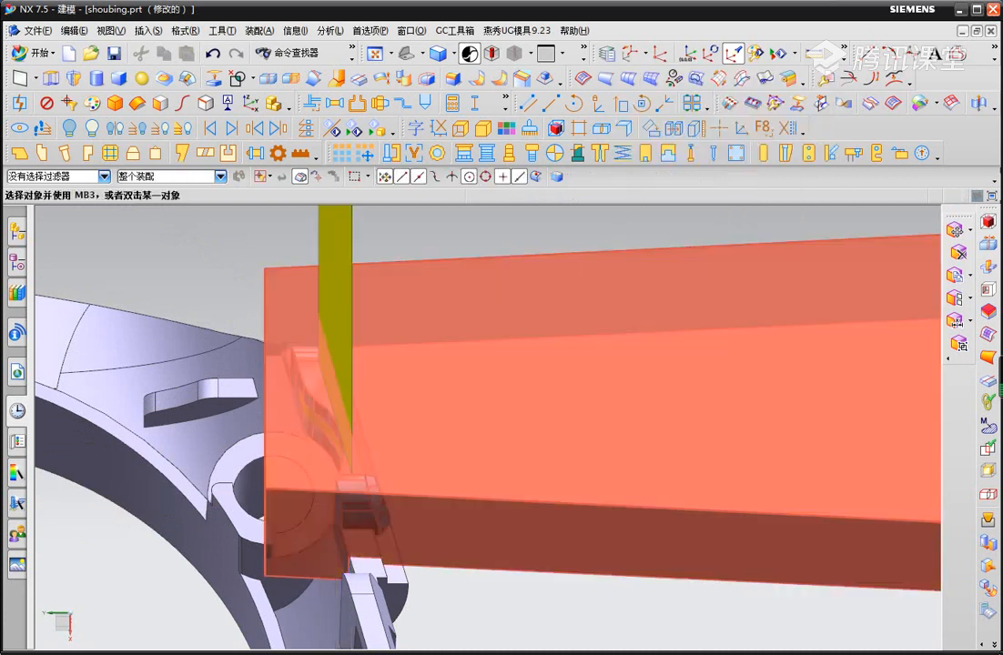
Split the orange block on a new plane taken from the extruded sheet, and remove the sheet from view.
scroll(363, 391, "down", 1)
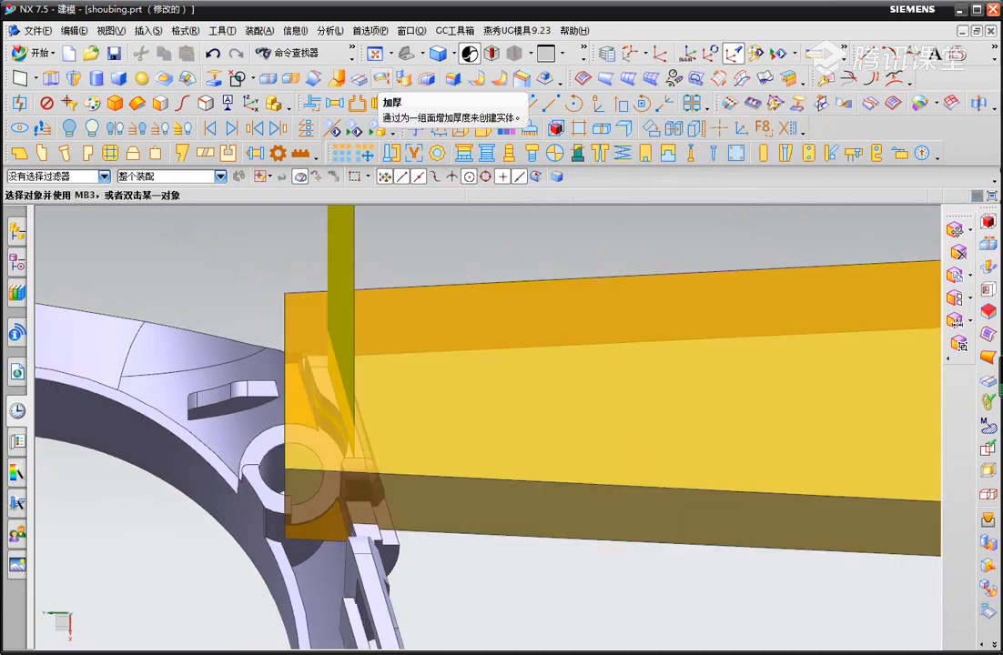
key("alt+s")
key("t")
key("p")
left_click(437, 400)
middle_click(437, 401)
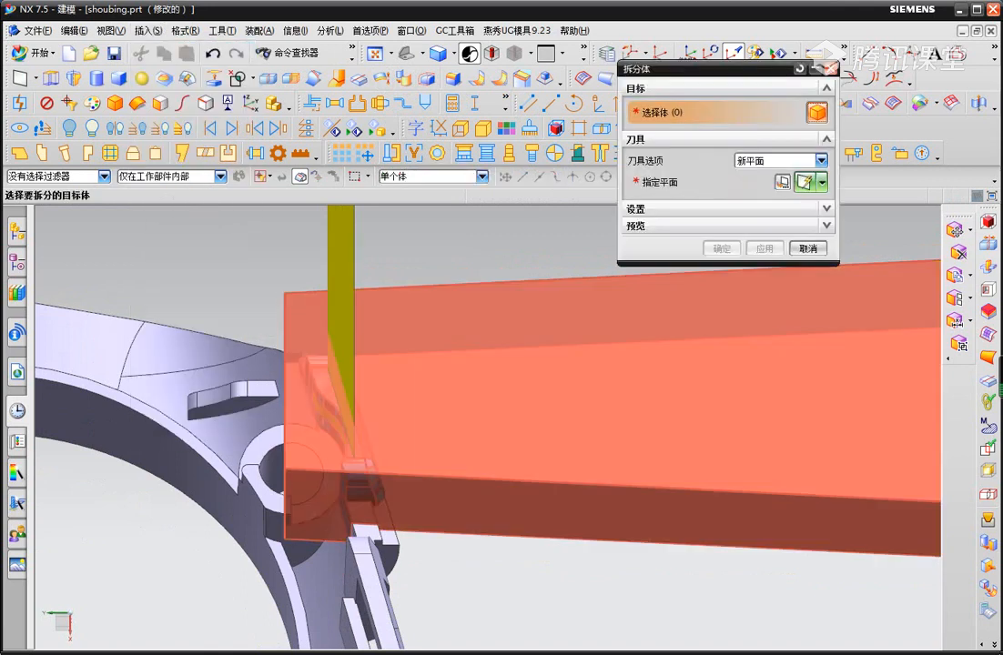
left_click(342, 300)
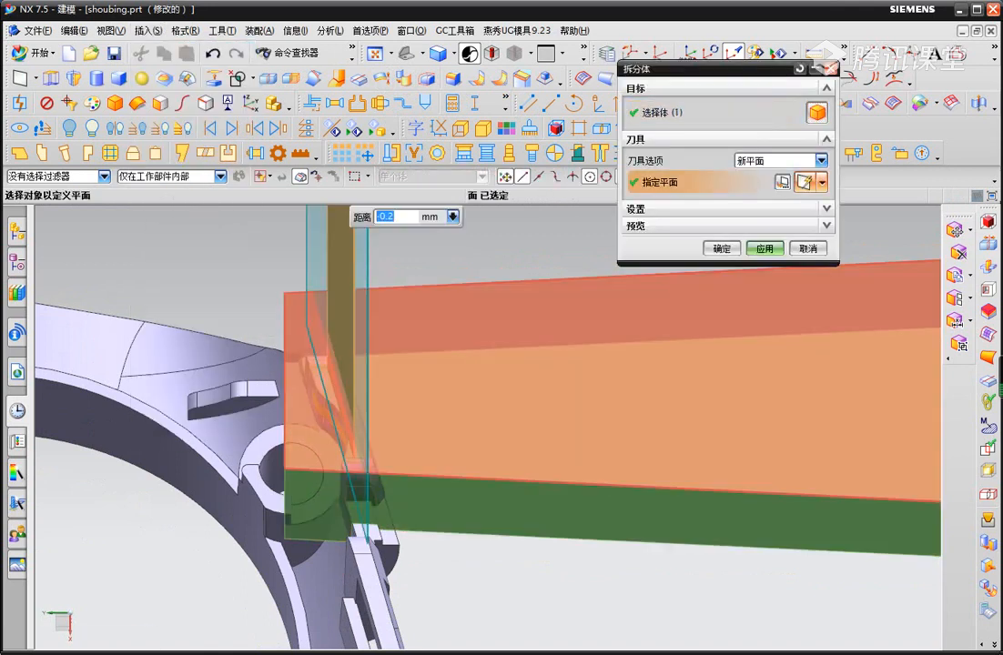
middle_click_drag(419, 323, 448, 363)
scroll(416, 399, "down", 2)
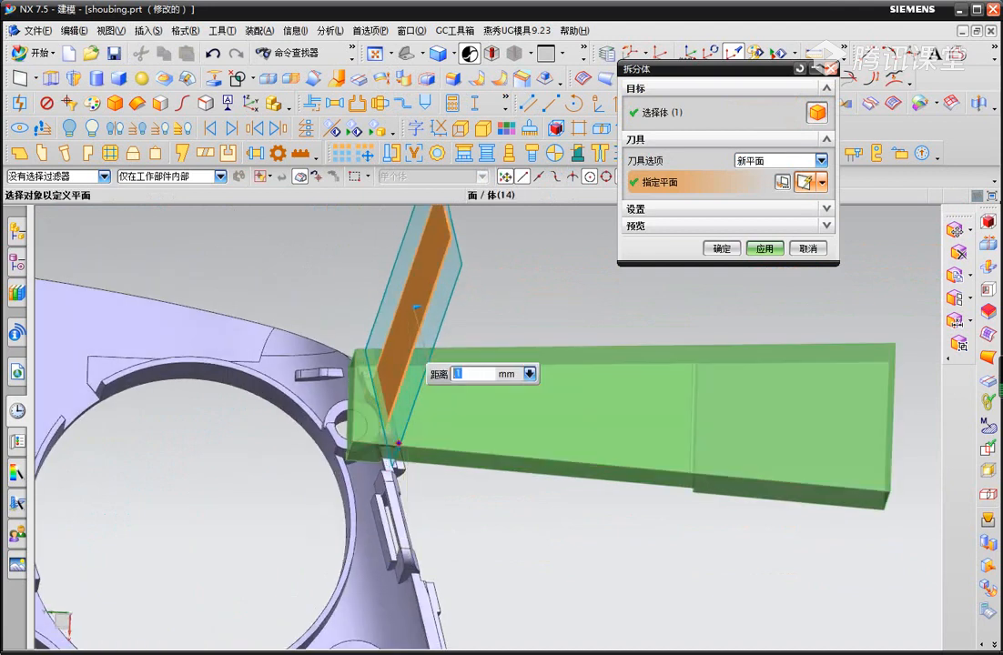
scroll(389, 426, "up", 7)
middle_click(392, 421)
scroll(387, 391, "down", 4)
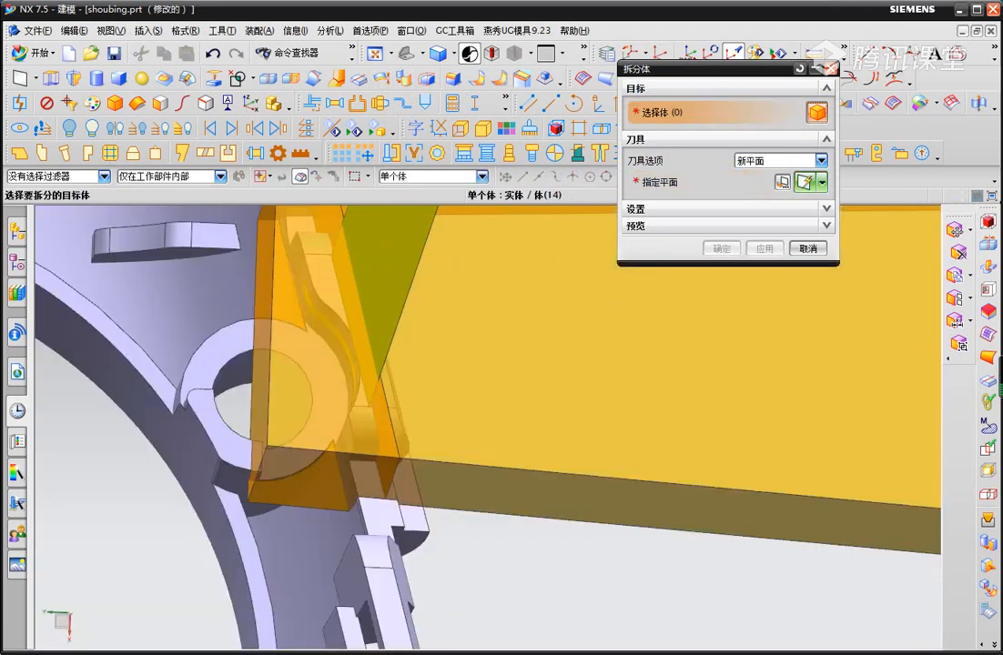
scroll(362, 353, "down", 5)
key("Escape")
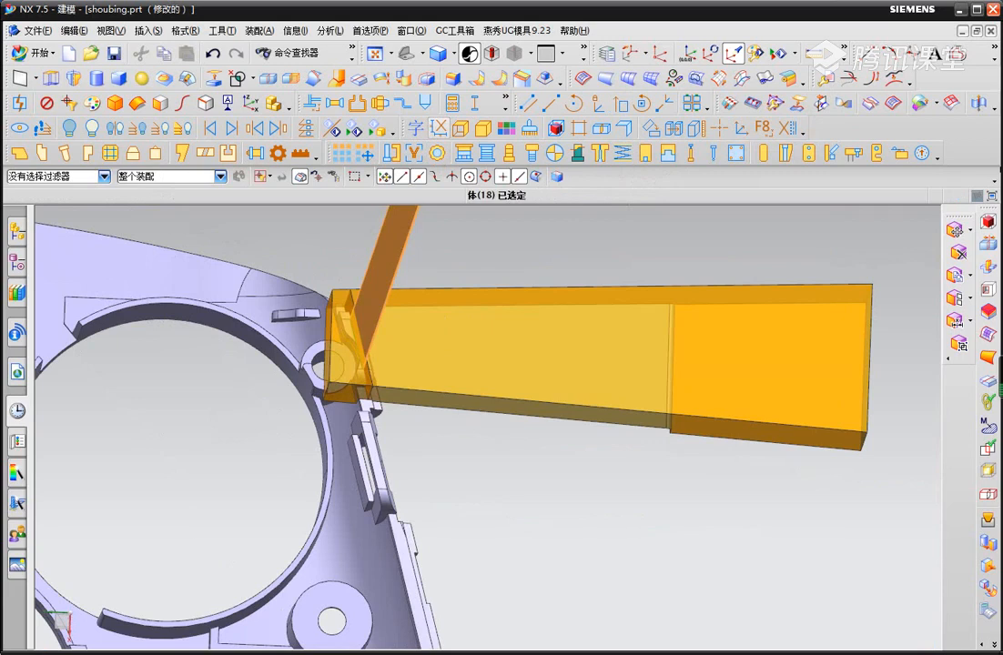
scroll(332, 364, "up", 5)
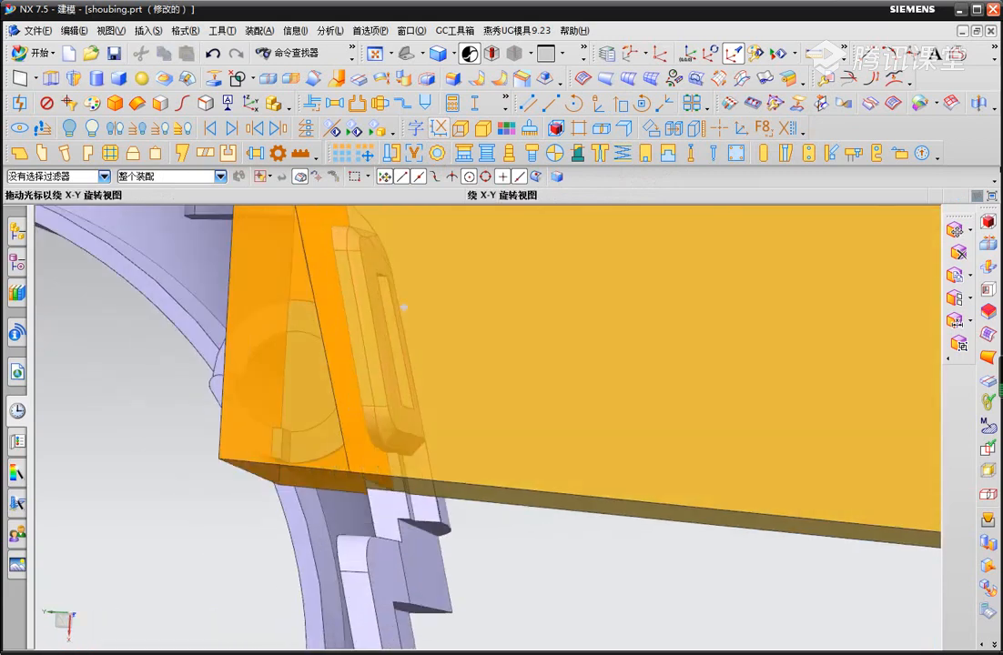
Split the block's shell-side piece with the slot patch using the face-or-plane tool option, and remove the leftover inner piece.
middle_click_drag(465, 310, 398, 307)
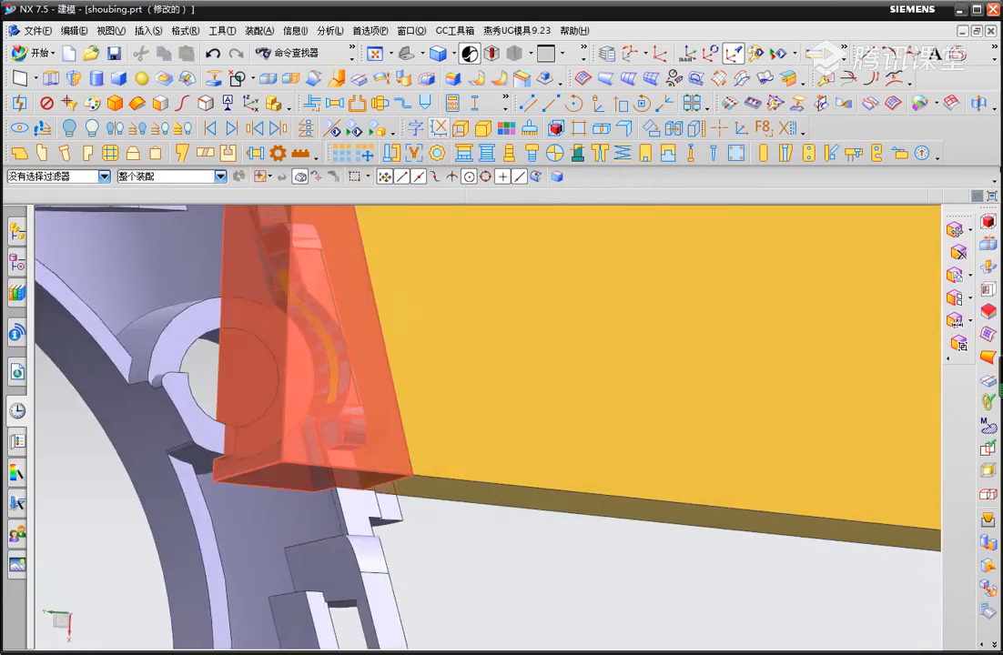
left_click(148, 31)
mouse_move(182, 247)
left_click(291, 264)
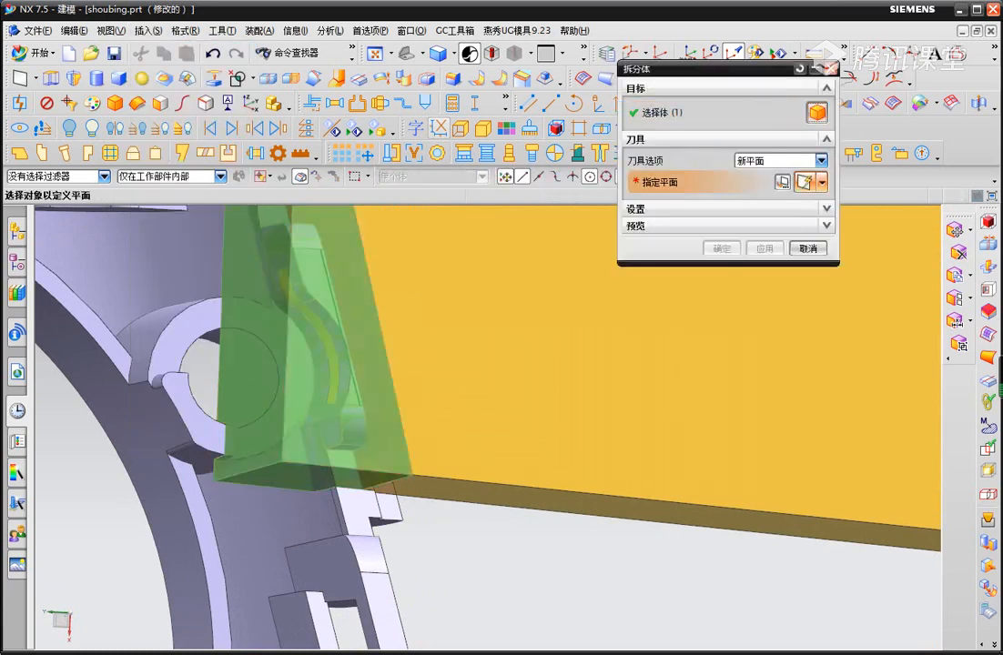
left_click(821, 161)
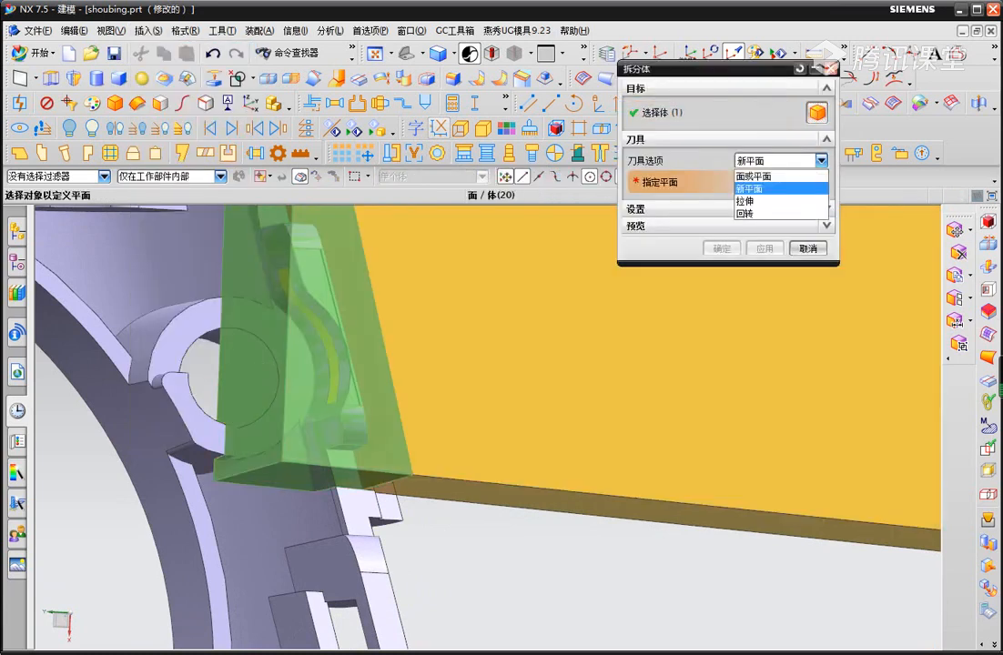
middle_click(330, 364)
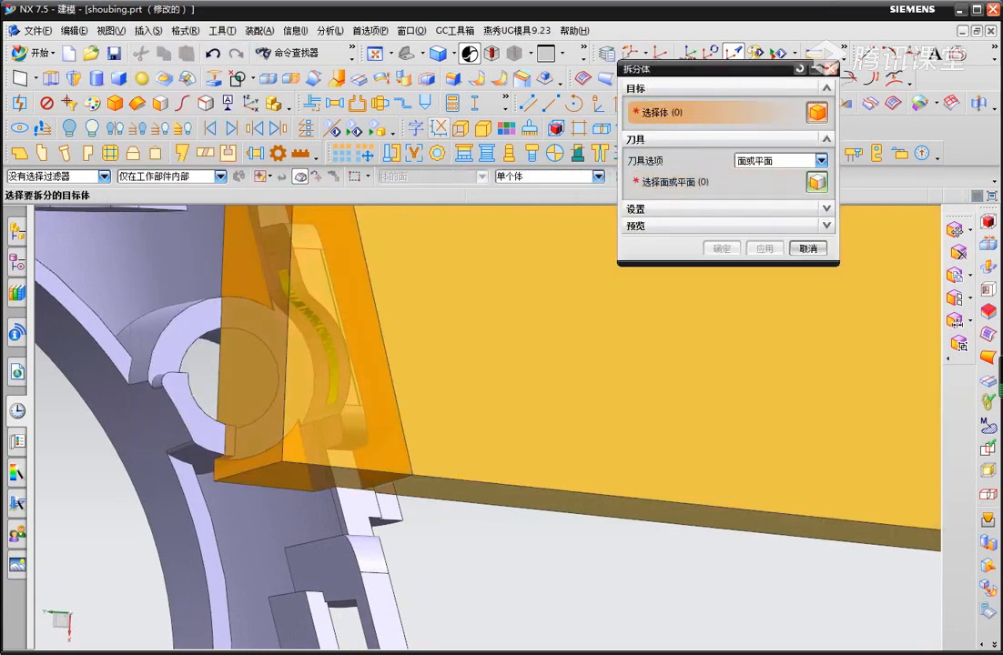
middle_click(329, 364)
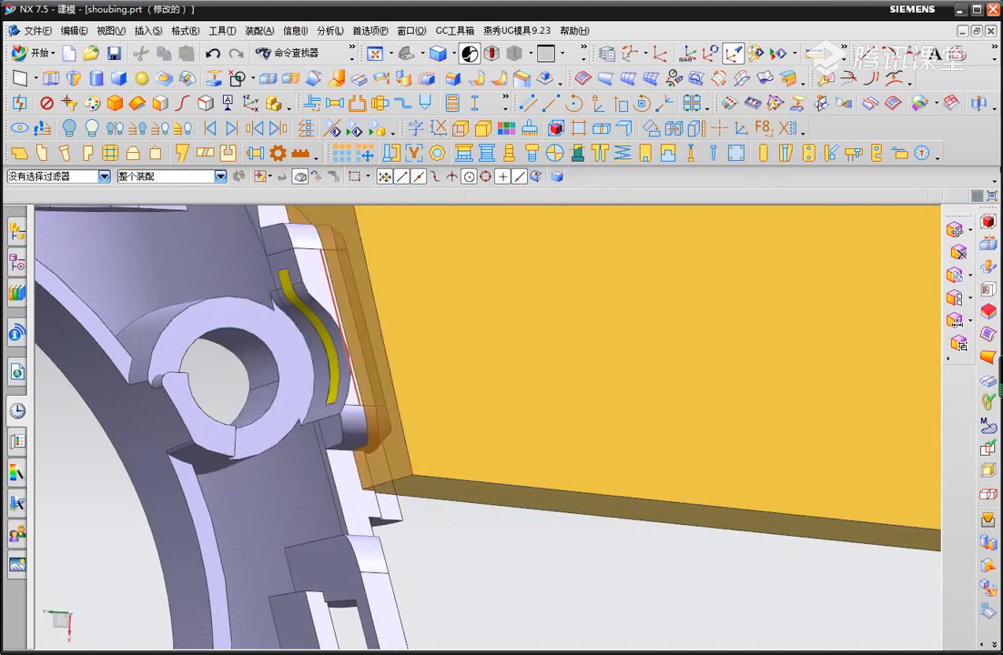
Unite the outer orange block with the yellow plug that fills the clip's slot.
left_click(241, 81)
left_click(255, 99)
left_click(342, 264)
middle_click_drag(342, 264, 401, 251)
middle_click_drag(337, 419, 403, 308)
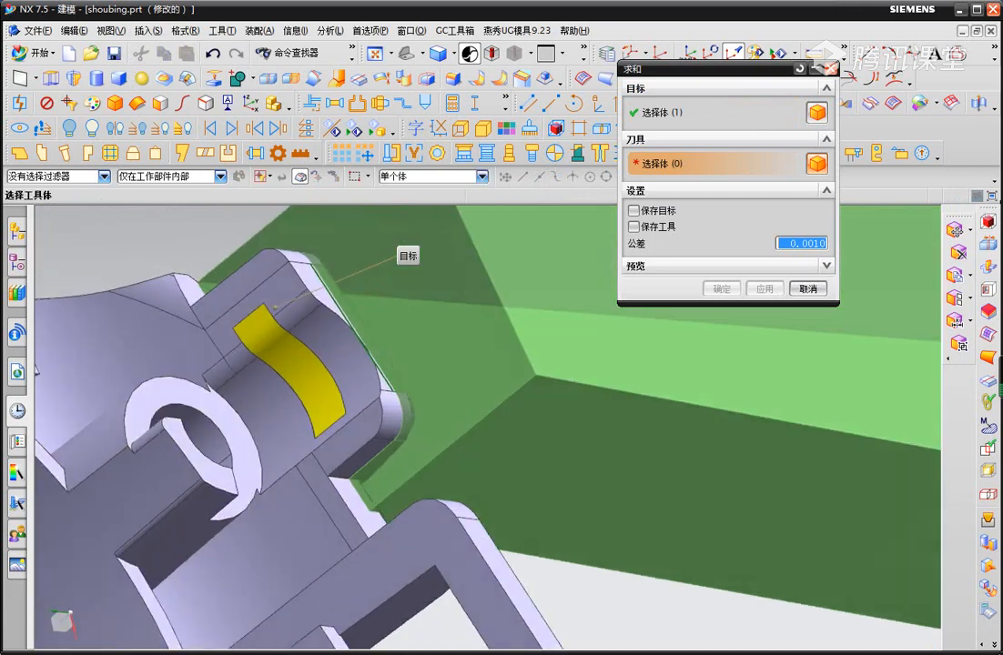
middle_click(318, 339)
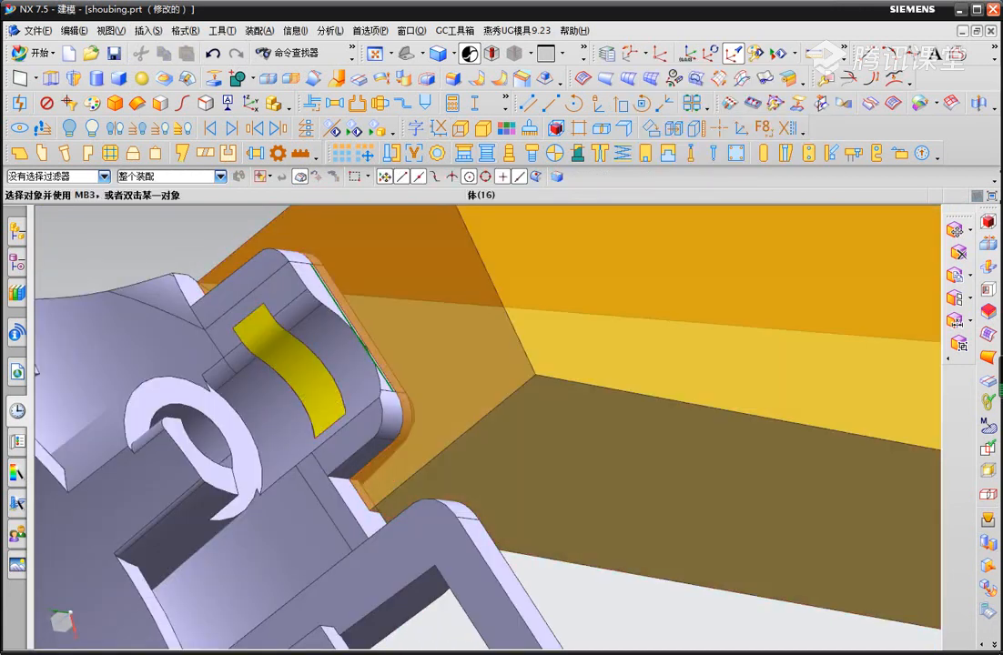
Hide the united insert, swap the shown and hidden bodies, and hide the body covering the clip.
left_click(310, 366)
key("ctrl+b")
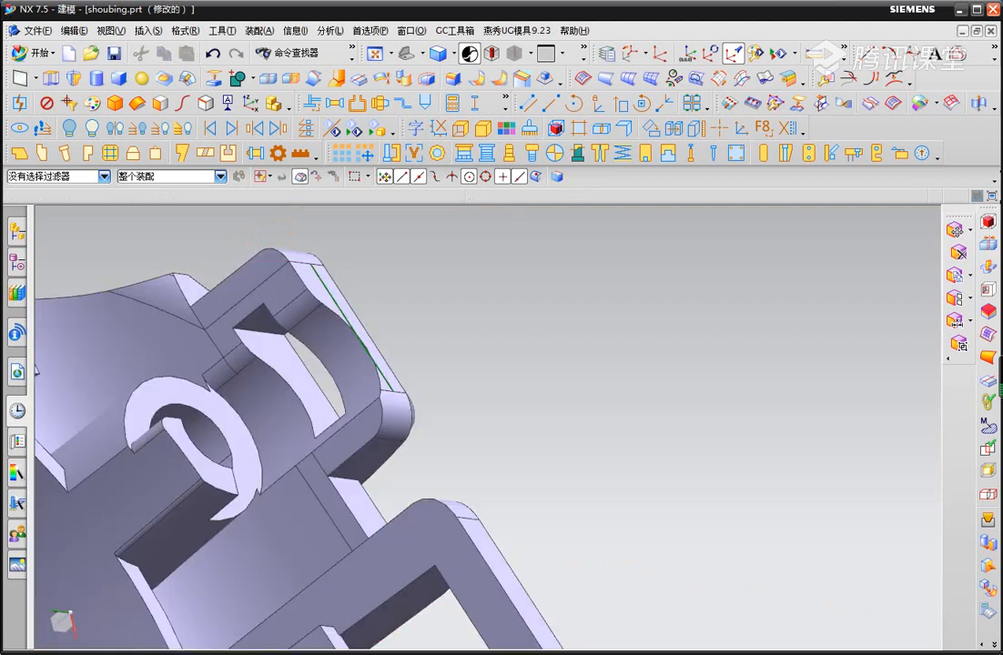
key("ctrl+shift+b")
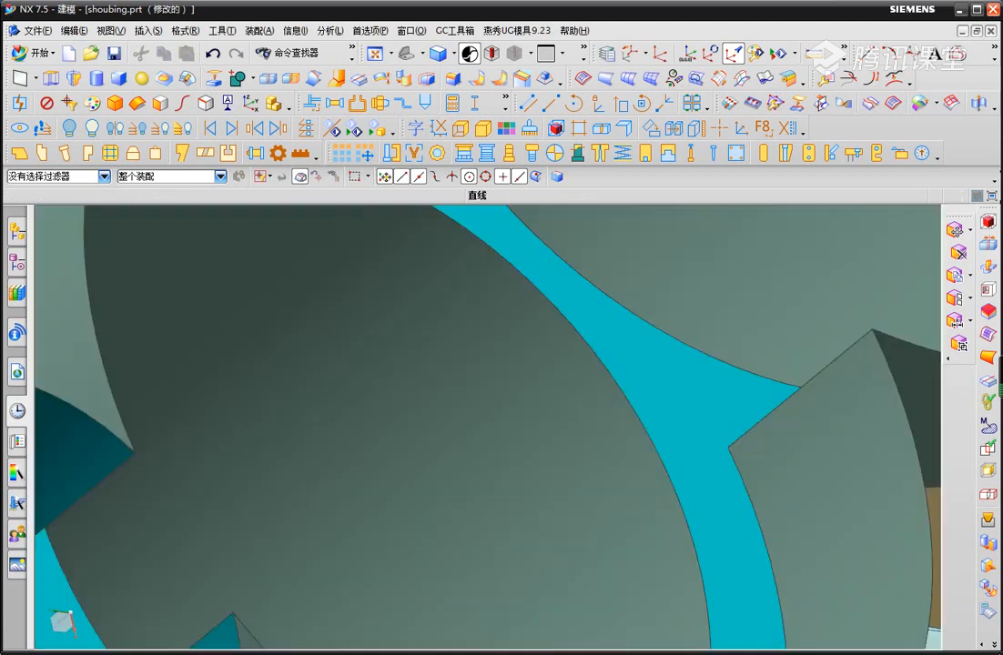
scroll(368, 342, "down", 5)
middle_click_drag(368, 343, 340, 395)
left_click(388, 375)
key("ctrl+b")
scroll(388, 369, "up", 8)
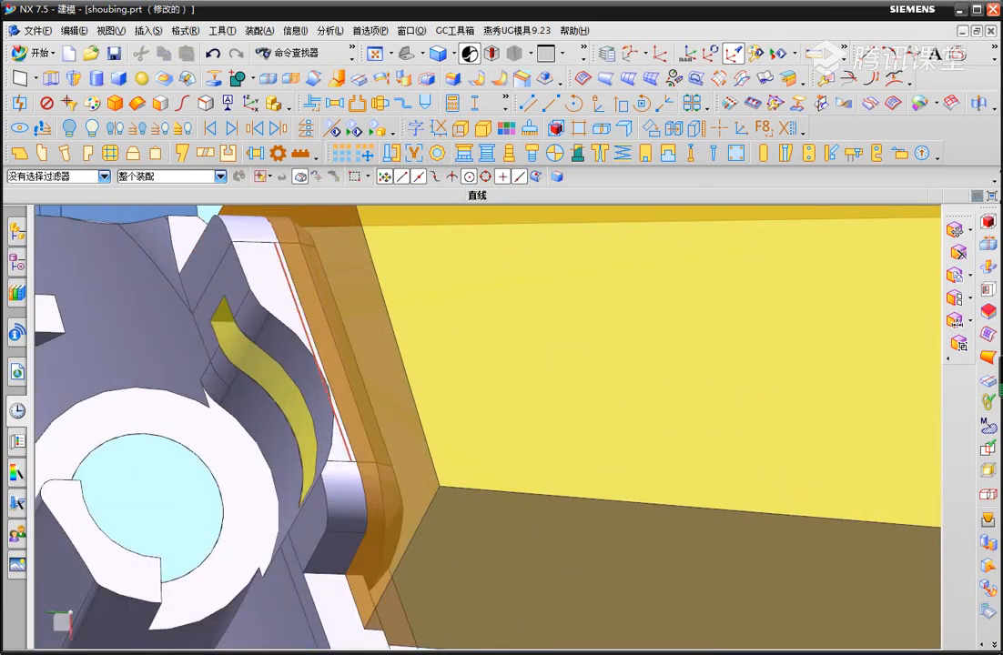
Examine how the united insert meets the clip's slot and the neighbouring shell edges.
middle_click_drag(388, 369, 403, 338)
scroll(403, 338, "up", 5)
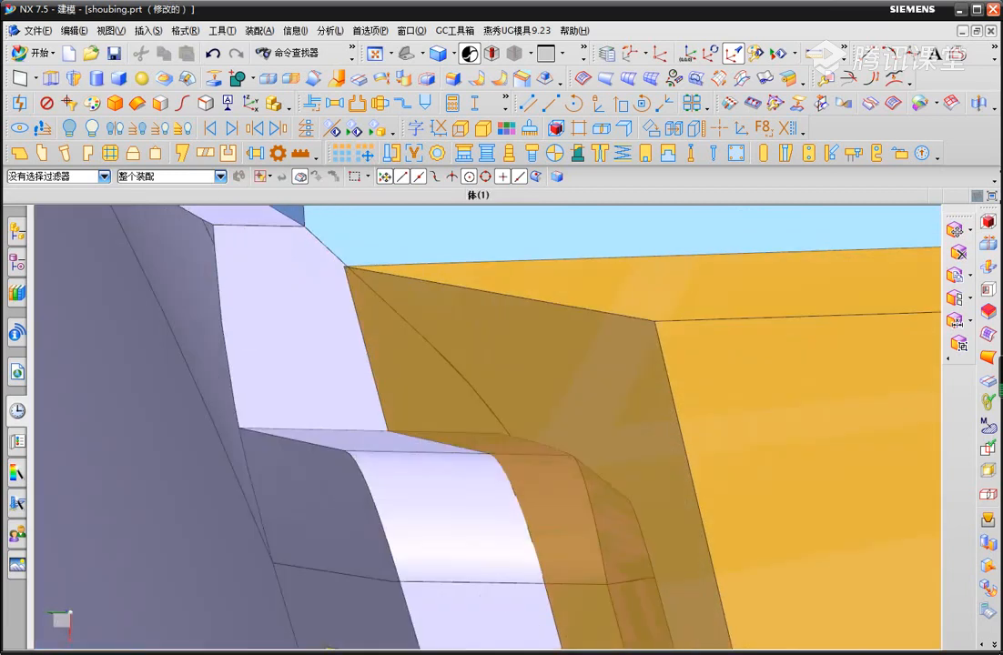
scroll(352, 291, "down", 4)
middle_click_drag(352, 291, 364, 437)
scroll(364, 385, "up", 4)
scroll(363, 388, "down", 6)
scroll(410, 363, "down", 3)
Show all hidden bodies and hide the surplus ones, keeping the light green mould block, the shell and the insert.
key("ctrl+shift+u")
key("ctrl+b")
scroll(401, 392, "down", 1)
middle_click_drag(401, 391, 369, 337)
key("F8")
scroll(391, 435, "up", 1)
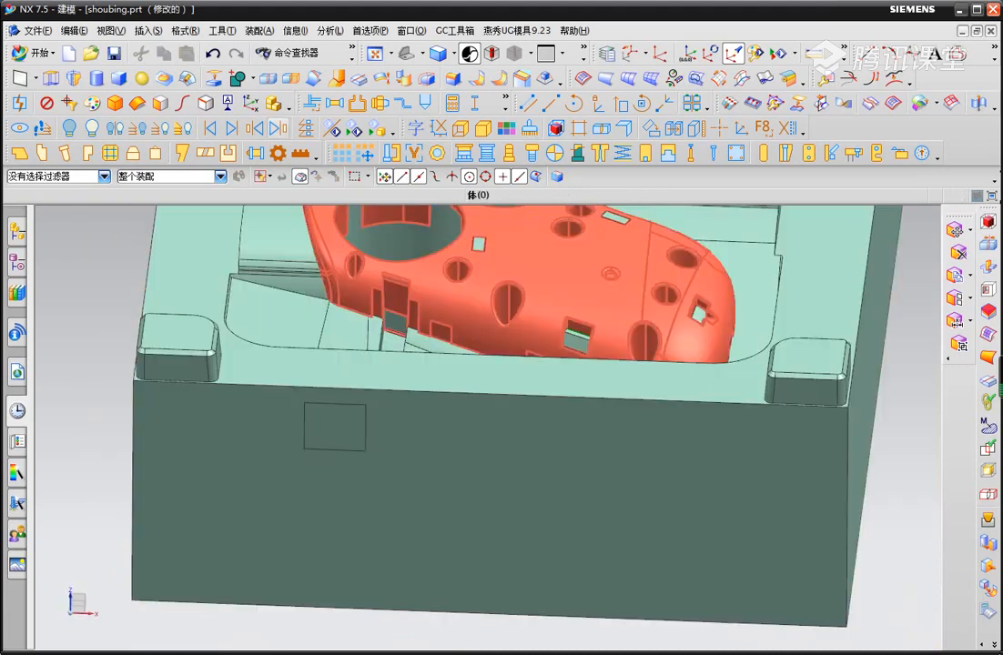
Subtract the insert from the light green mould block, keeping the insert as the tool body.
left_click(239, 77)
left_click(227, 100)
left_click(335, 426)
middle_click(335, 426)
middle_click(335, 426)
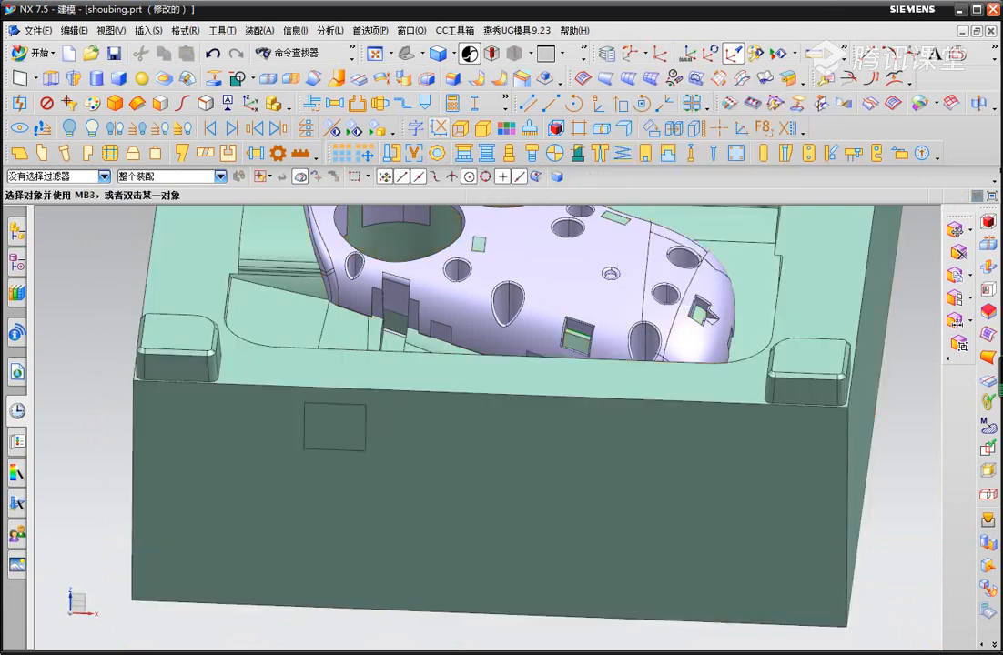
Change the insert's display colour to Cornflower blue.
key("r")
key("ctrl+h")
key("Escape")
key("ctrl+j")
left_click(335, 426)
middle_click(335, 426)
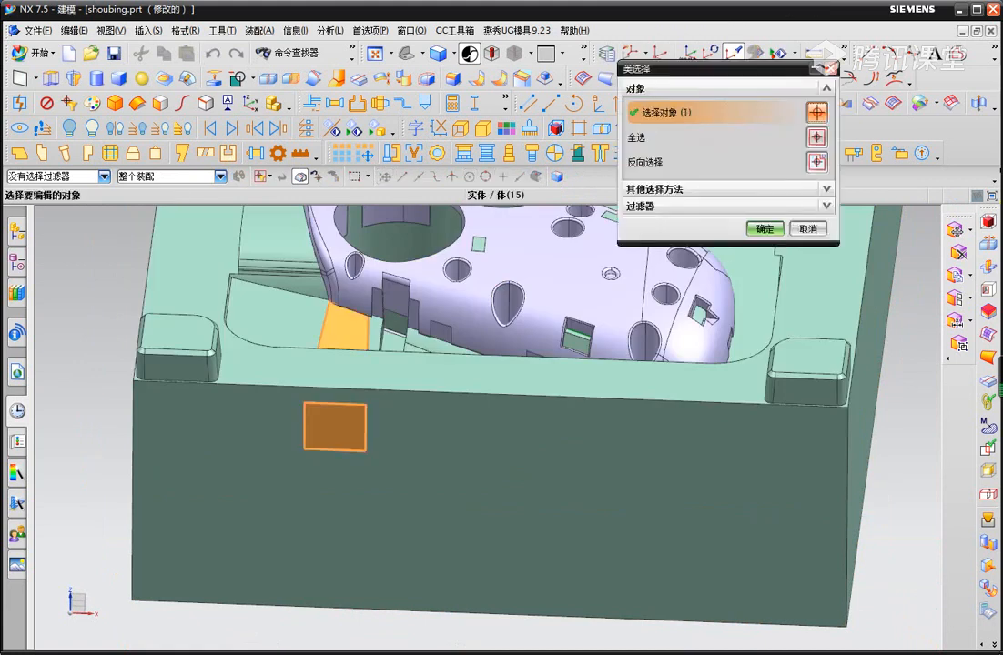
left_click(792, 81)
left_click(761, 119)
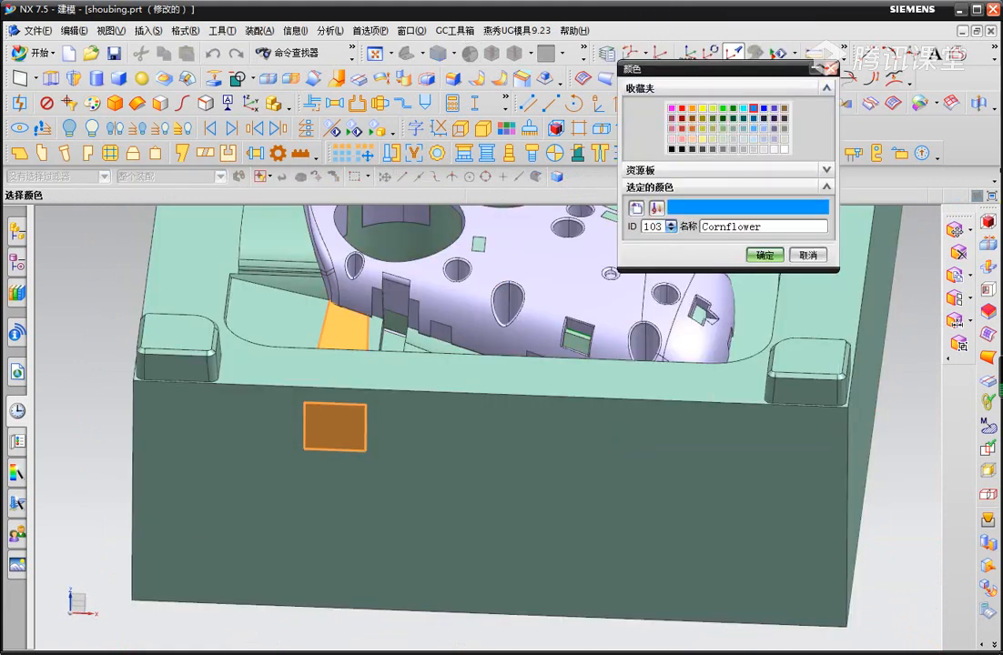
middle_click(761, 118)
middle_click(761, 118)
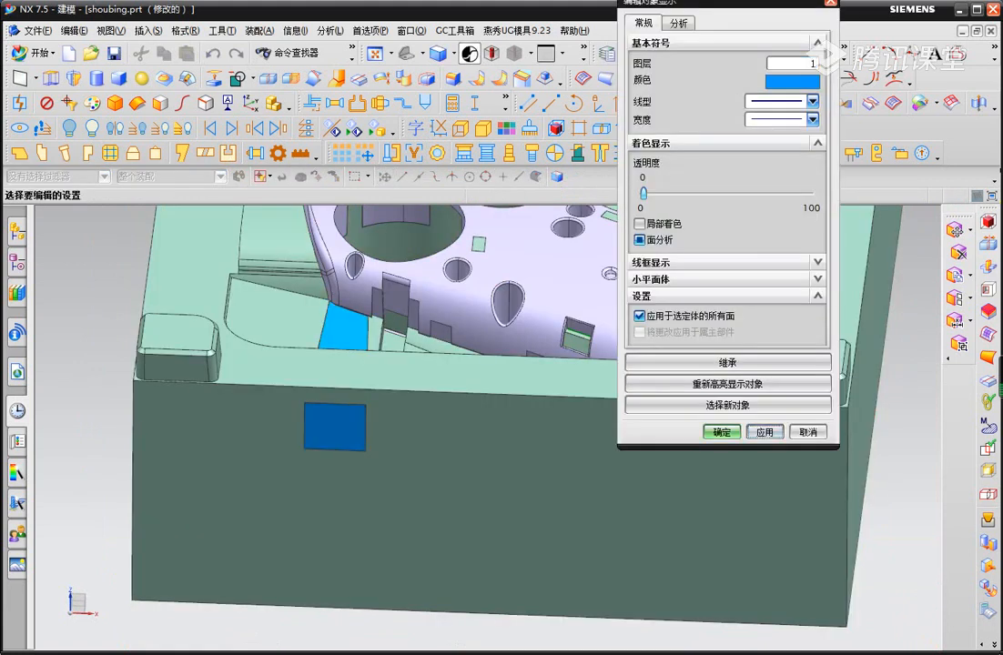
Hide the blue insert to expose its pocket in the side of the light green mould block.
left_click(335, 426)
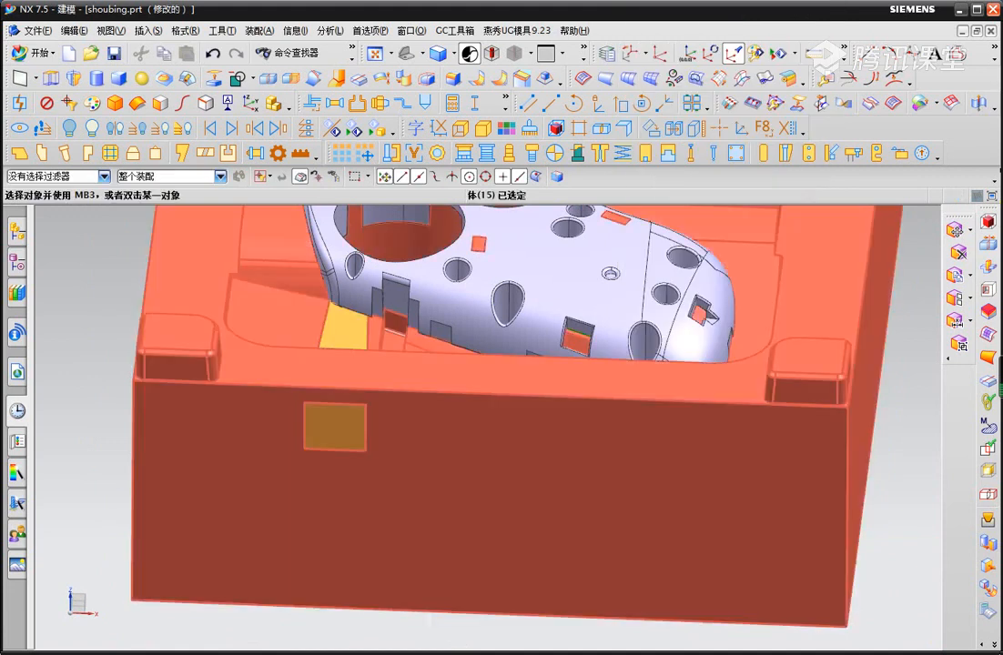
key("ctrl+b")
mouse_move(337, 424)
middle_mouse_down()
mouse_move(344, 332)
mouse_move(355, 425)
middle_mouse_up()
scroll(328, 397, "up", 3)
Open the insert's pocket upward by replacing its ceiling face with the mould block's top face at 0 mm offset.
left_click(148, 31)
mouse_move(173, 394)
left_click(294, 460)
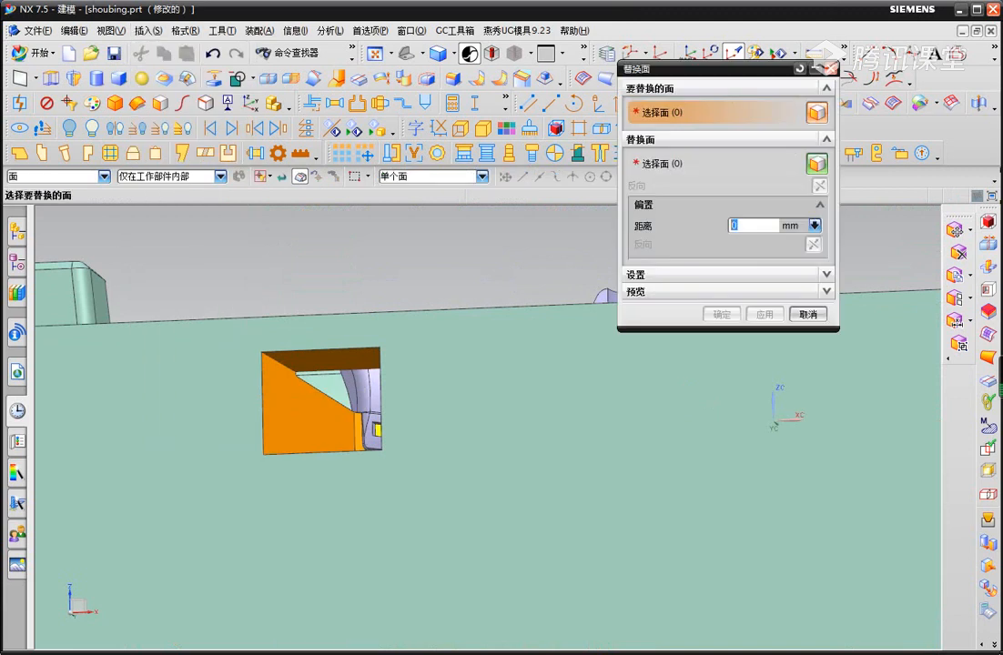
left_click(323, 361)
scroll(314, 373, "down", 2)
middle_click_drag(314, 364, 299, 335)
middle_click(296, 441)
left_click(291, 494)
middle_click(292, 494)
key("Escape")
Show the blue insert again, orient to the top view and set the rotation centre on the insert.
scroll(314, 464, "down", 3)
key("ctrl+shift+u")
scroll(310, 469, "up", 2)
key("F8")
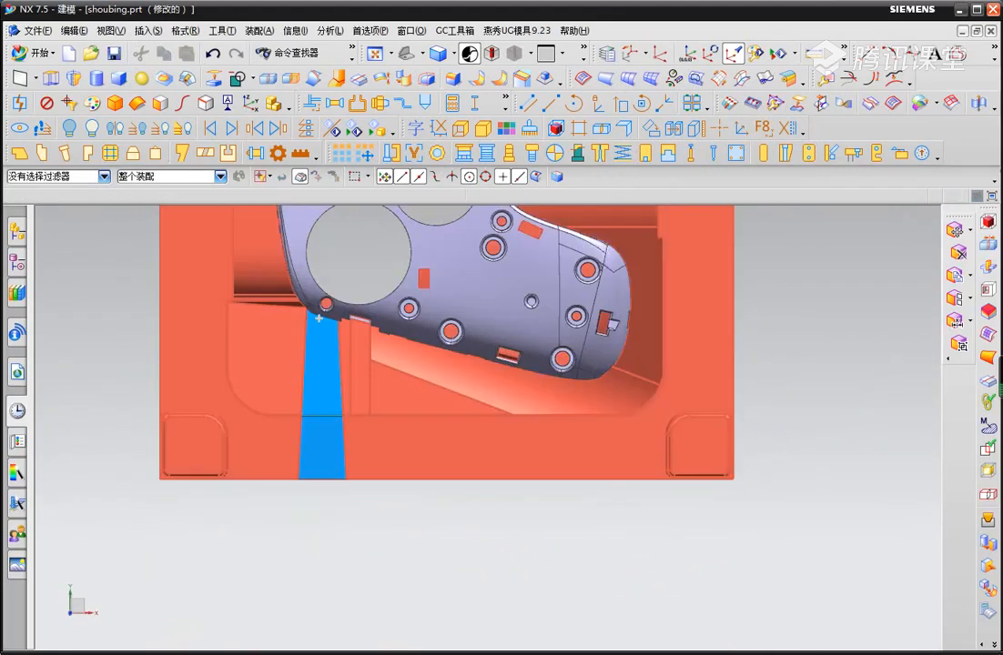
scroll(379, 472, "up", 2)
right_click(271, 556)
left_click(316, 505)
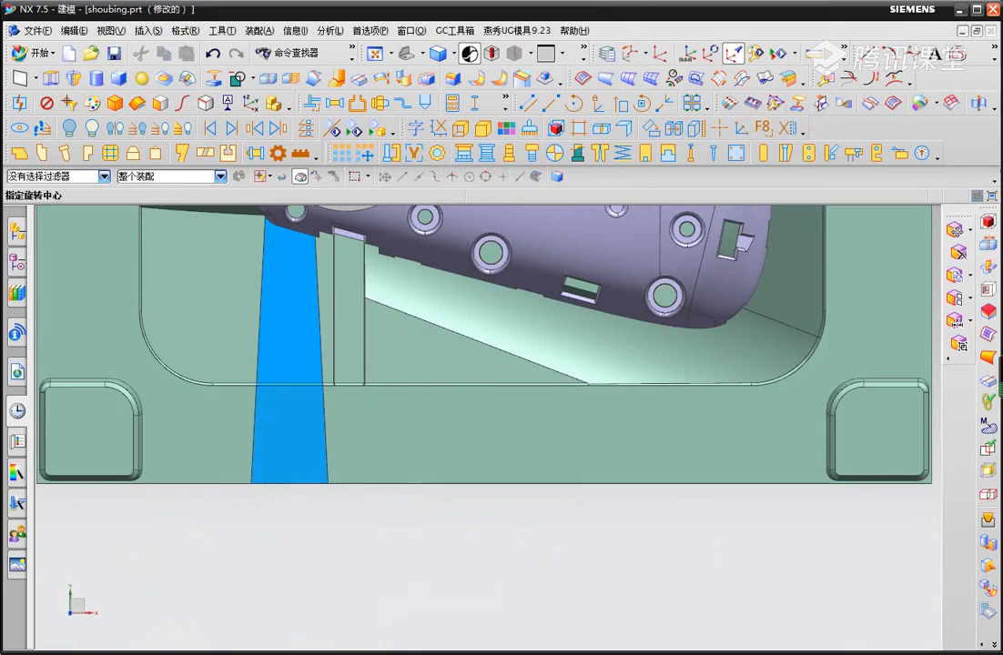
left_click(291, 358)
Reset the rotation centre on the insert and hide the light green mould block, keeping only the shell and insert displayed.
scroll(288, 378, "down", 2)
middle_click_drag(289, 375, 276, 411, "shift")
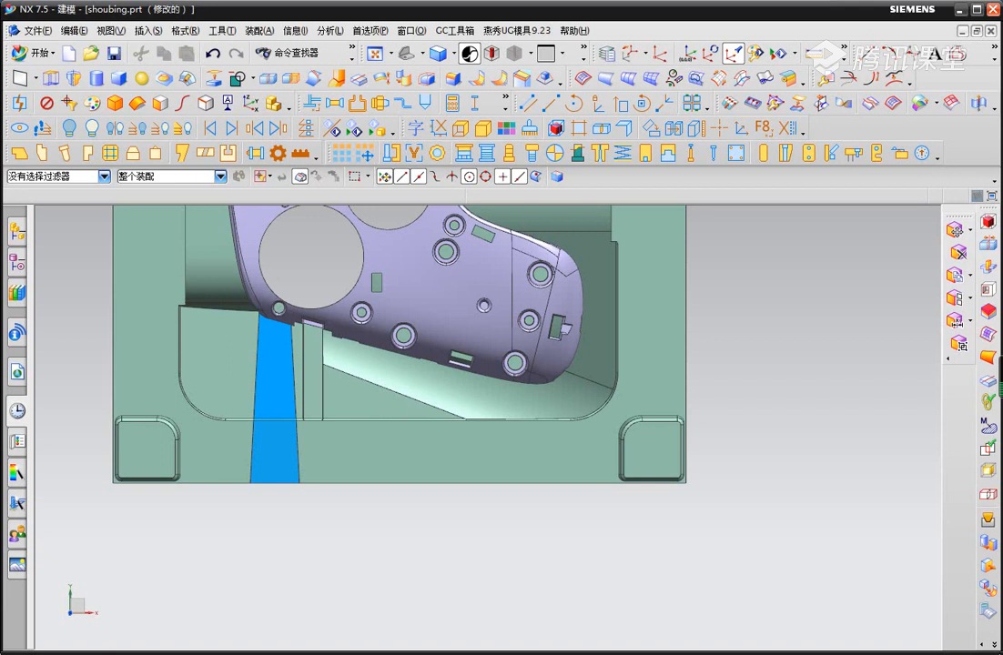
scroll(261, 392, "up", 2)
middle_click_drag(261, 391, 252, 369, "shift")
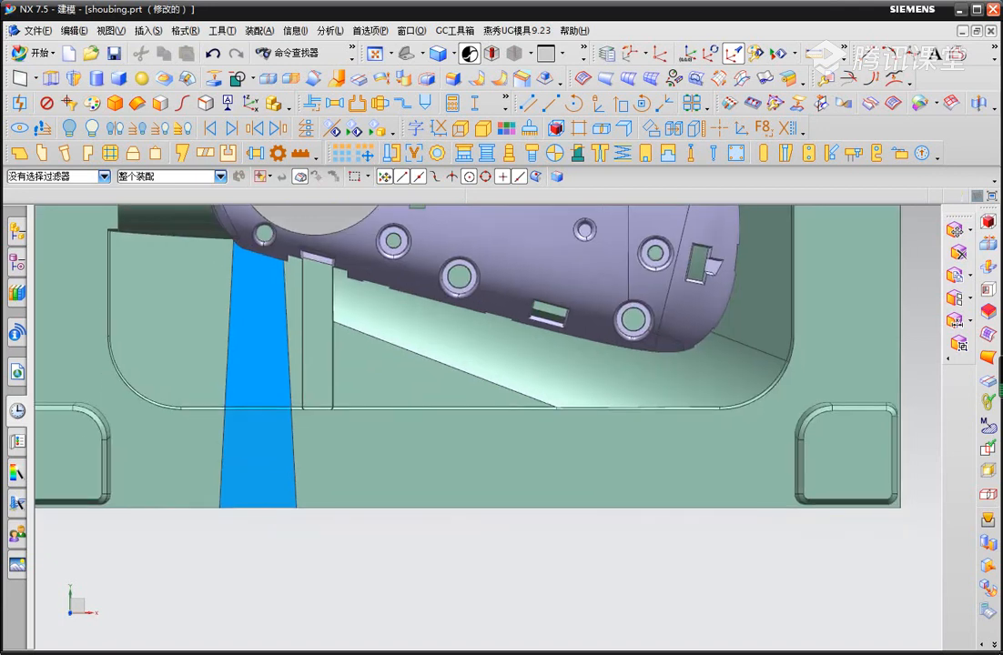
right_click(263, 318)
left_click(310, 508)
left_click(259, 379)
middle_click_drag(259, 380, 275, 226)
left_click(275, 226)
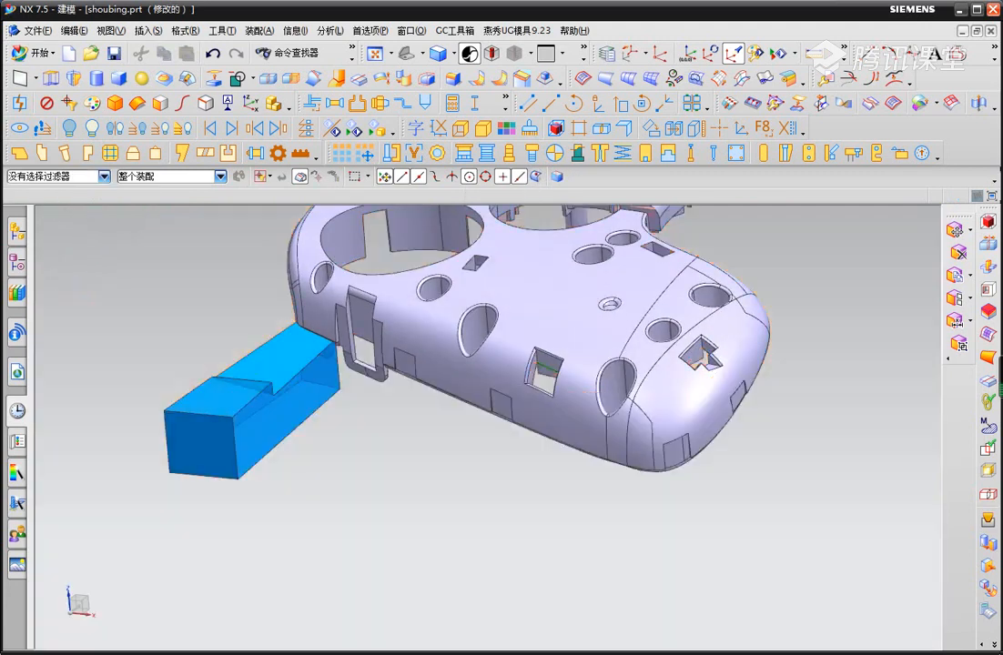
key("ctrl+b")
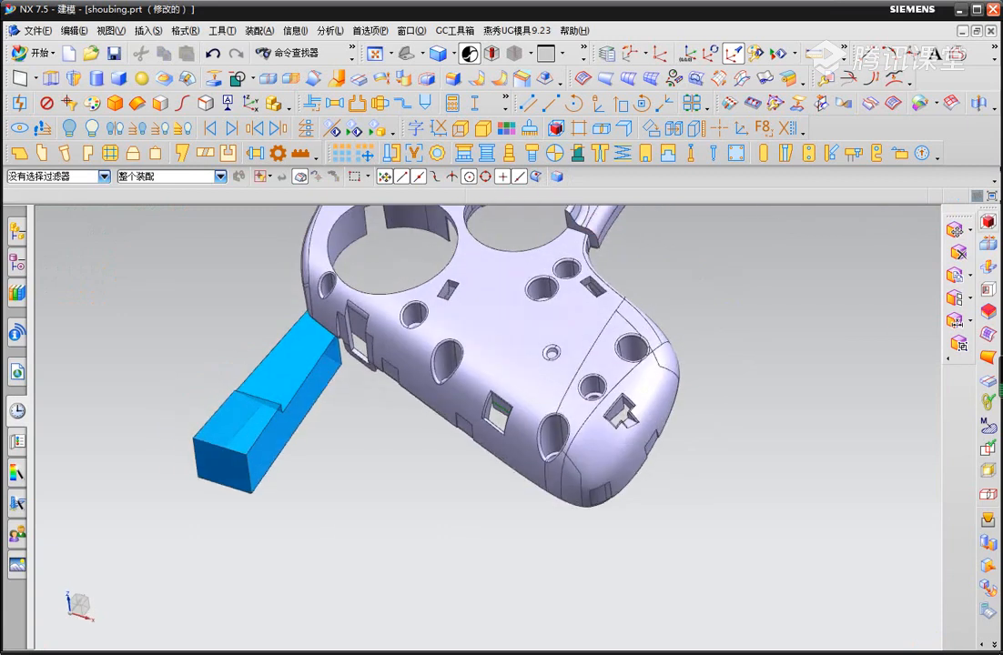
Start a bounding block around the blue insert's rear faces, with its shell-side face clearance at -15 mm and the outer side clearance at 16 mm.
key("b")
left_click(240, 416)
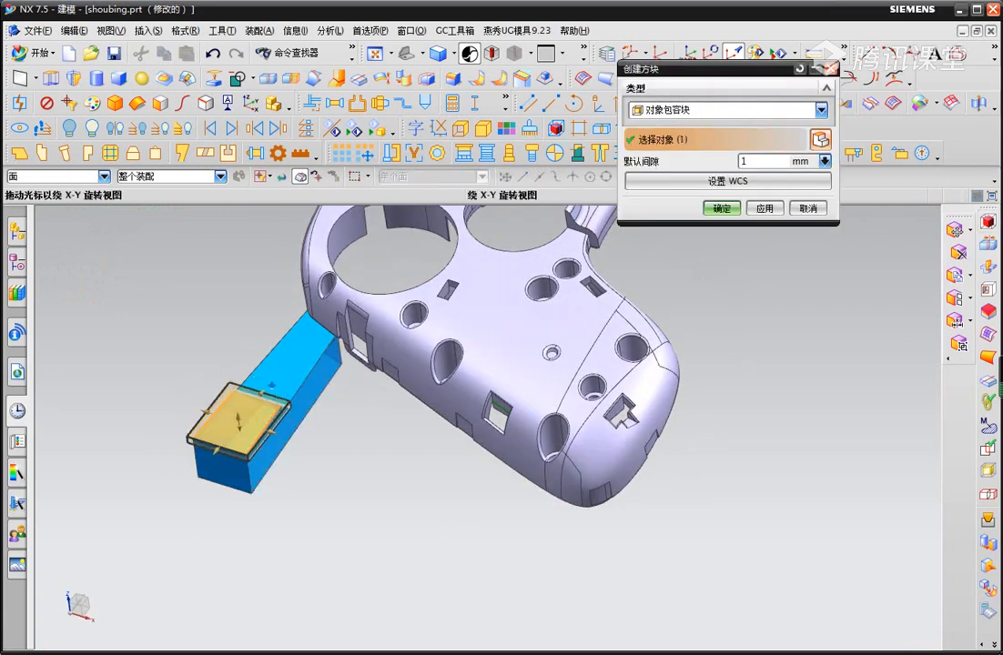
middle_click_drag(246, 424, 251, 386)
left_click(262, 431)
left_click_drag(326, 366, 291, 391)
middle_click_drag(259, 340, 262, 386)
scroll(262, 387, "up", 3)
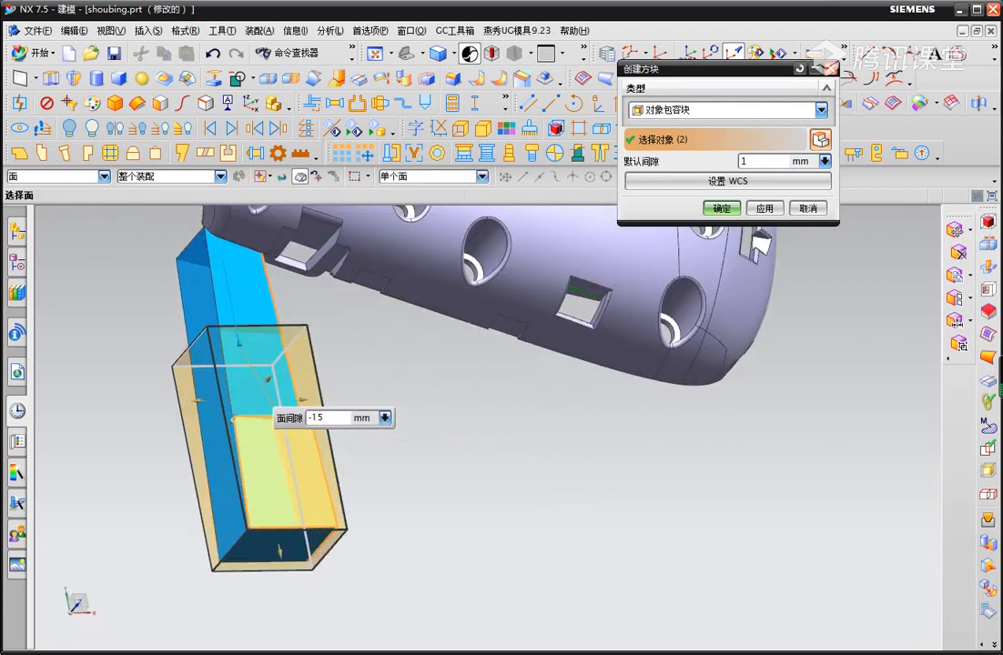
left_click_drag(273, 408, 390, 455)
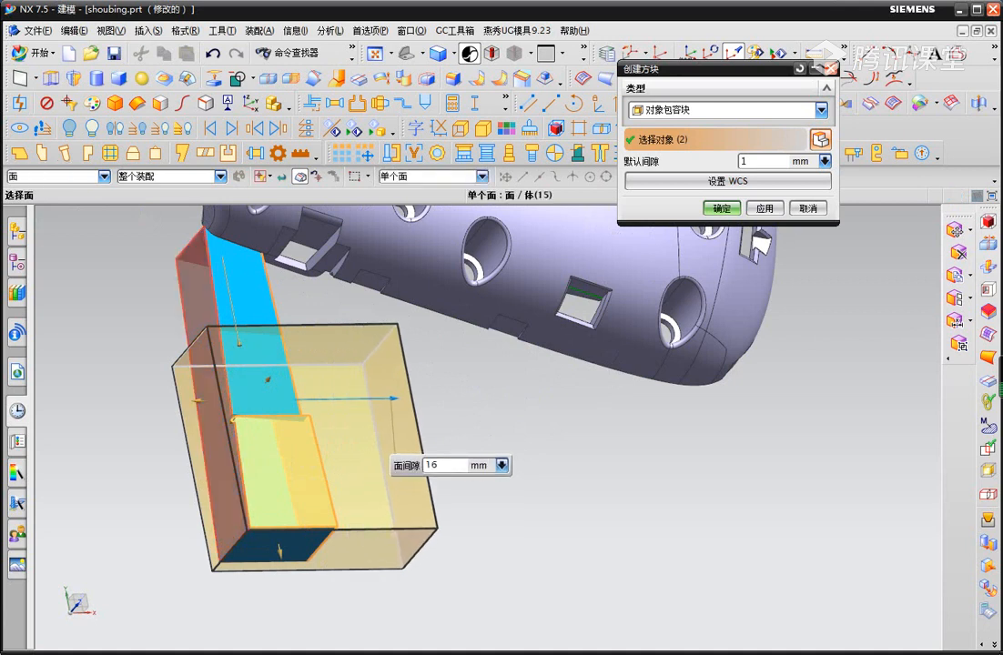
Set the block's opposite side, top and bottom face clearances to 0 mm and create the block.
left_click(196, 400)
type("0")
key("Return")
middle_click_drag(300, 555, 262, 450)
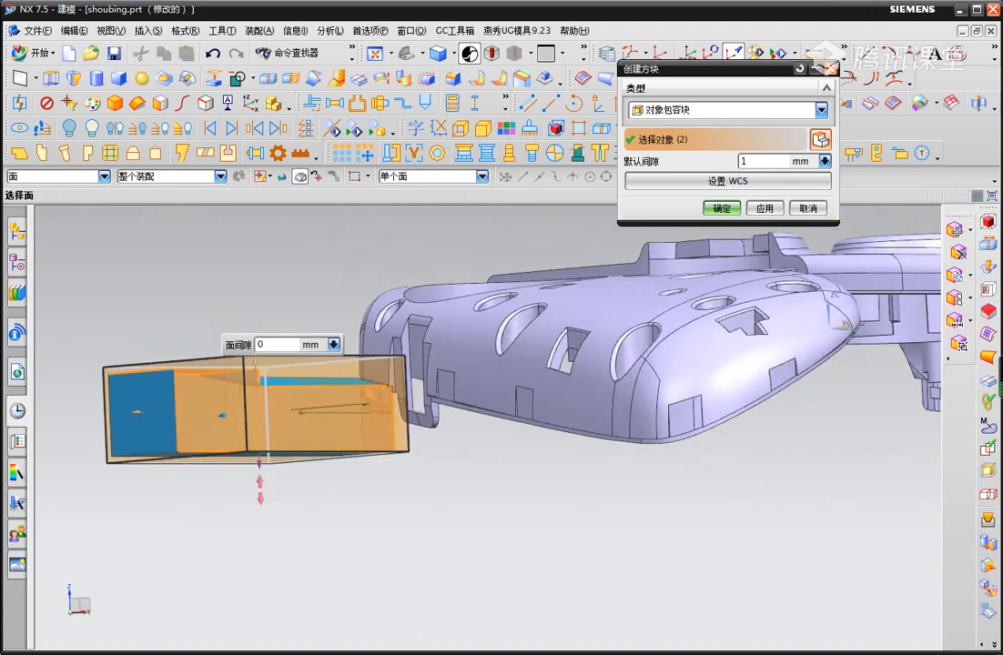
left_click(260, 461)
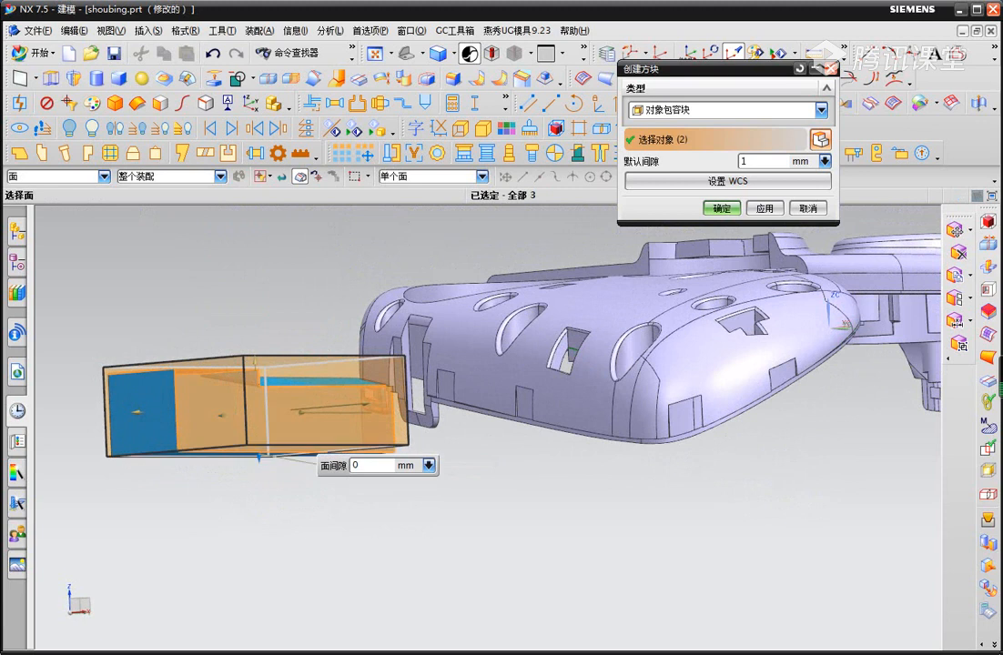
middle_click(259, 461)
Orient to the top view and set the rotation centre on the orange block.
middle_click_drag(261, 386, 260, 382)
scroll(260, 382, "up", 5)
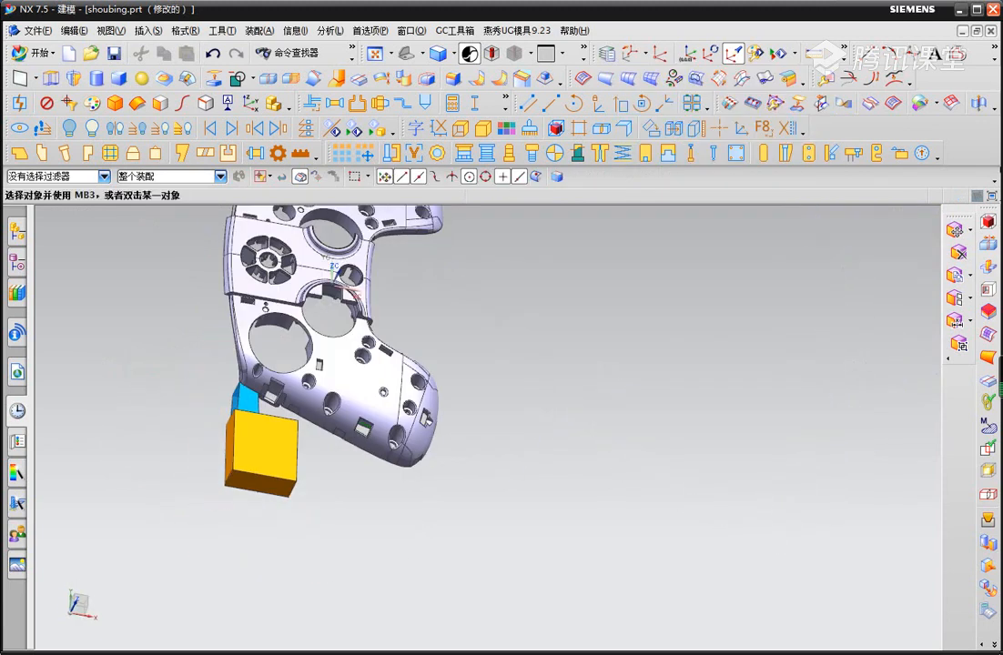
key("F8")
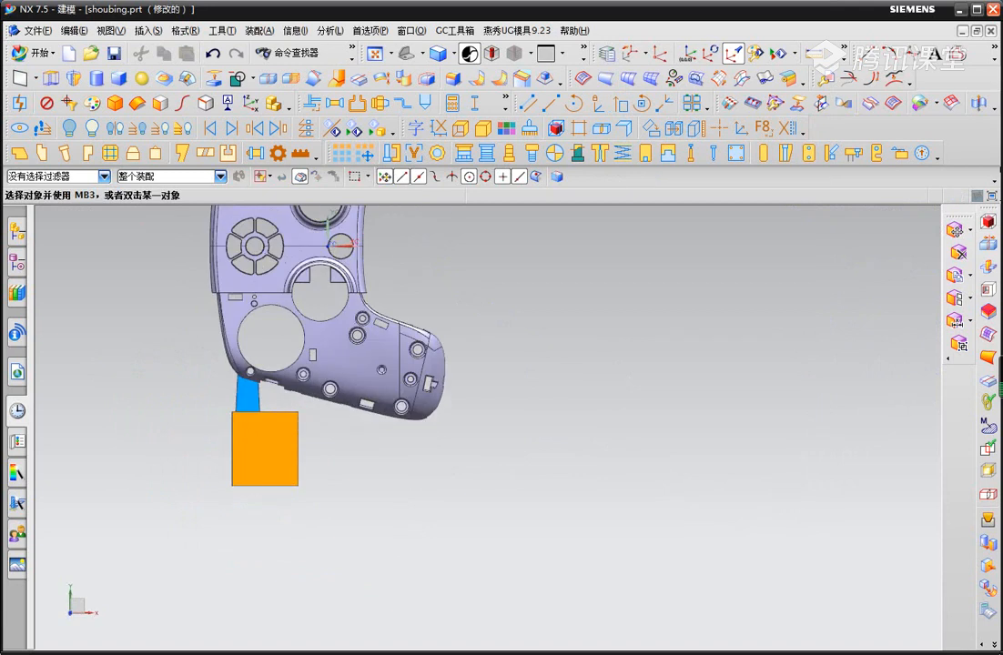
scroll(247, 429, "up", 4)
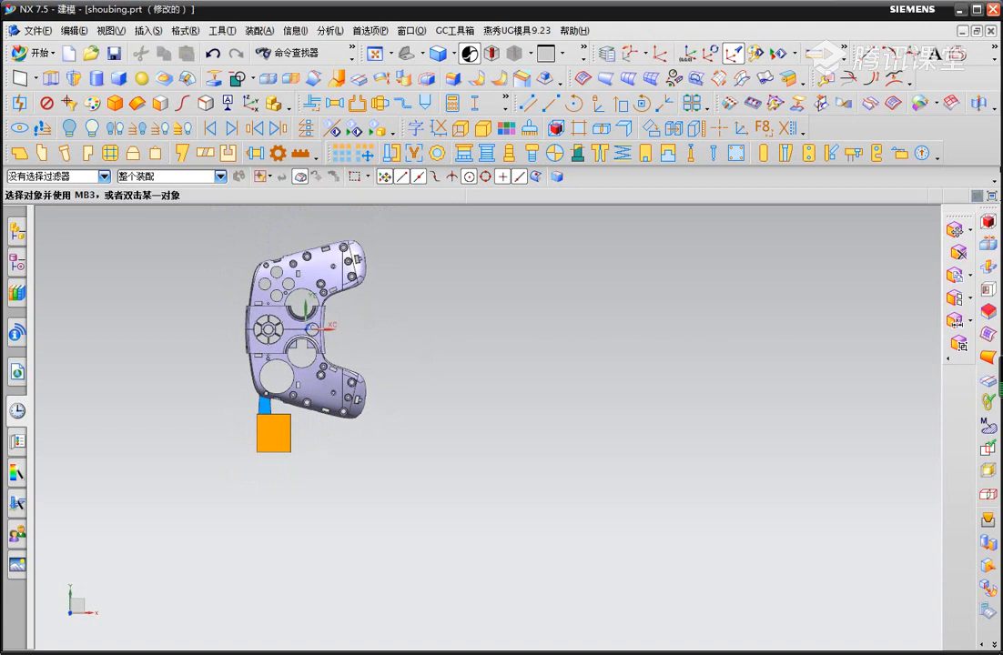
scroll(213, 534, "down", 1)
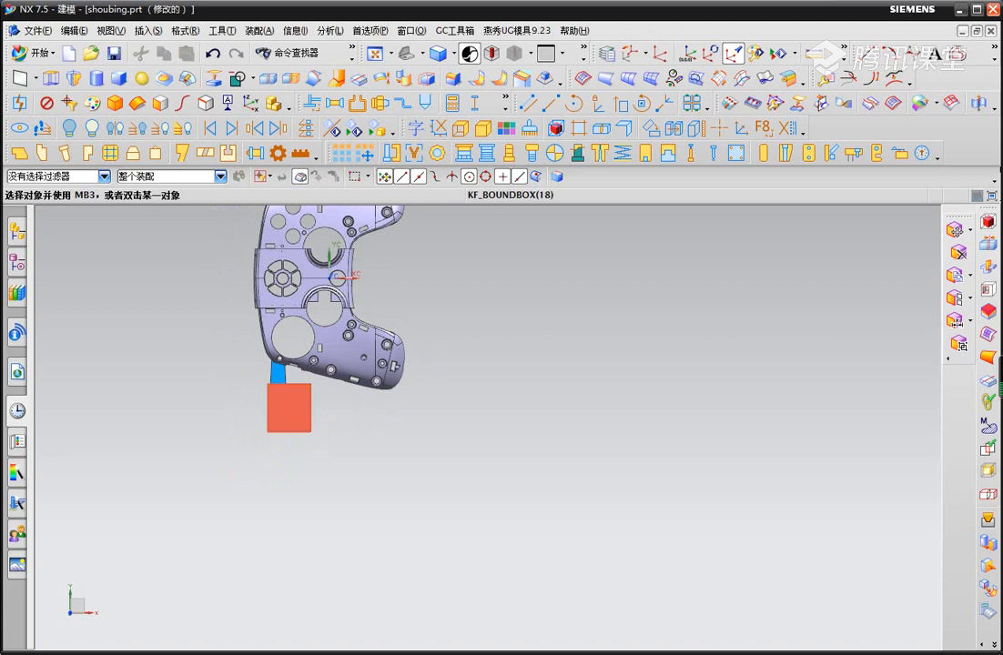
scroll(289, 404, "down", 4)
middle_click_drag(376, 387, 363, 414, "shift")
right_click(363, 414)
left_click(407, 609)
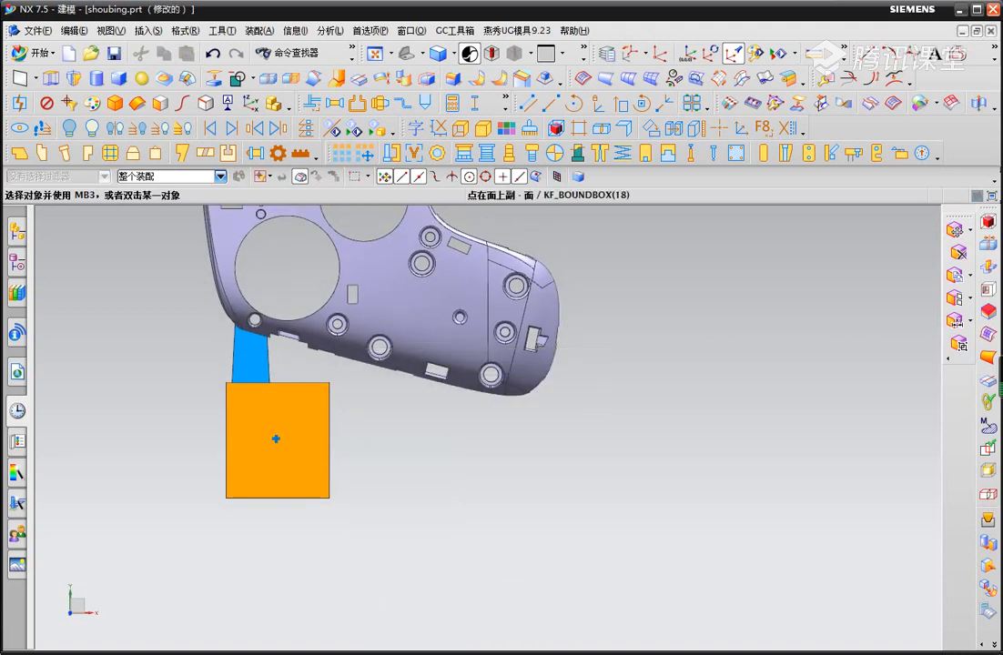
left_click(276, 438)
middle_click_drag(276, 438, 229, 293)
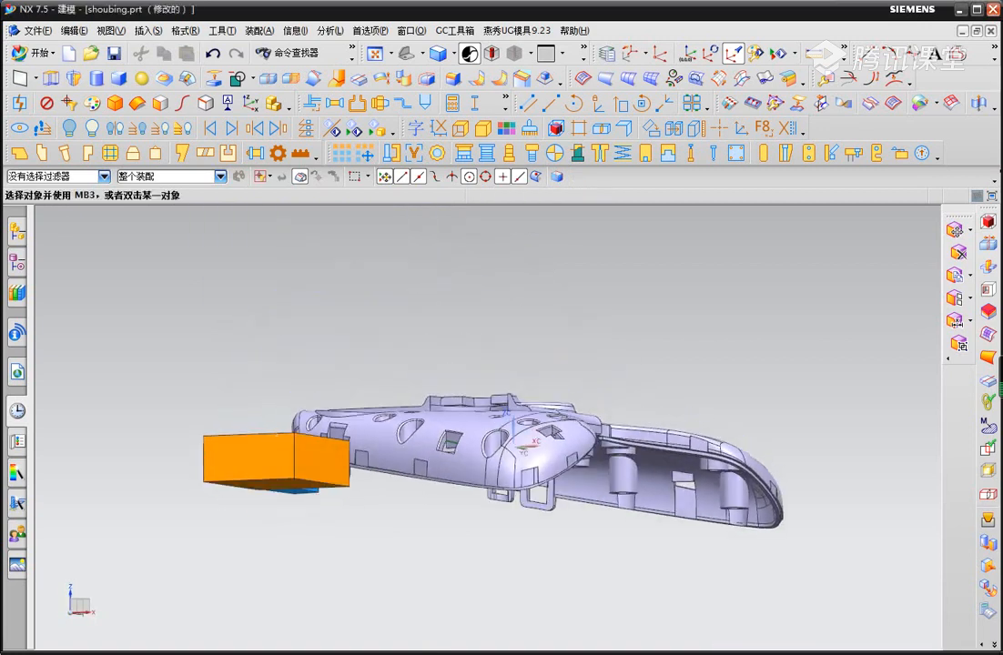
Measure the blue insert's width between its two opposite side faces near the shell.
scroll(253, 501, "down", 3)
middle_click_drag(253, 501, 296, 416)
scroll(471, 325, "up", 4)
left_click(813, 54)
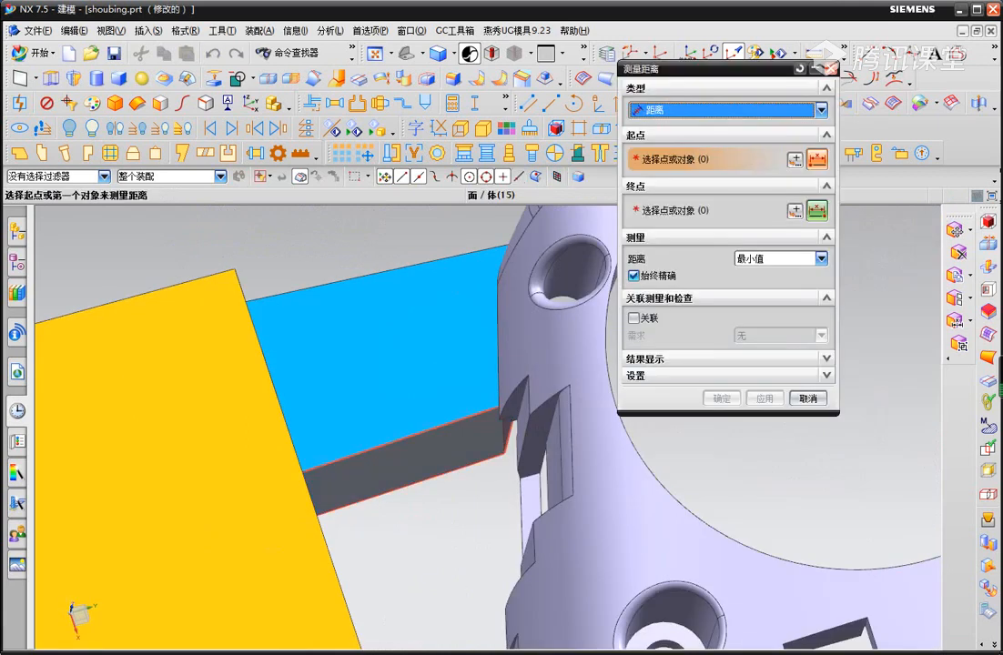
left_click(471, 443)
scroll(400, 455, "down", 2)
middle_click_drag(401, 455, 378, 378)
left_click(403, 304)
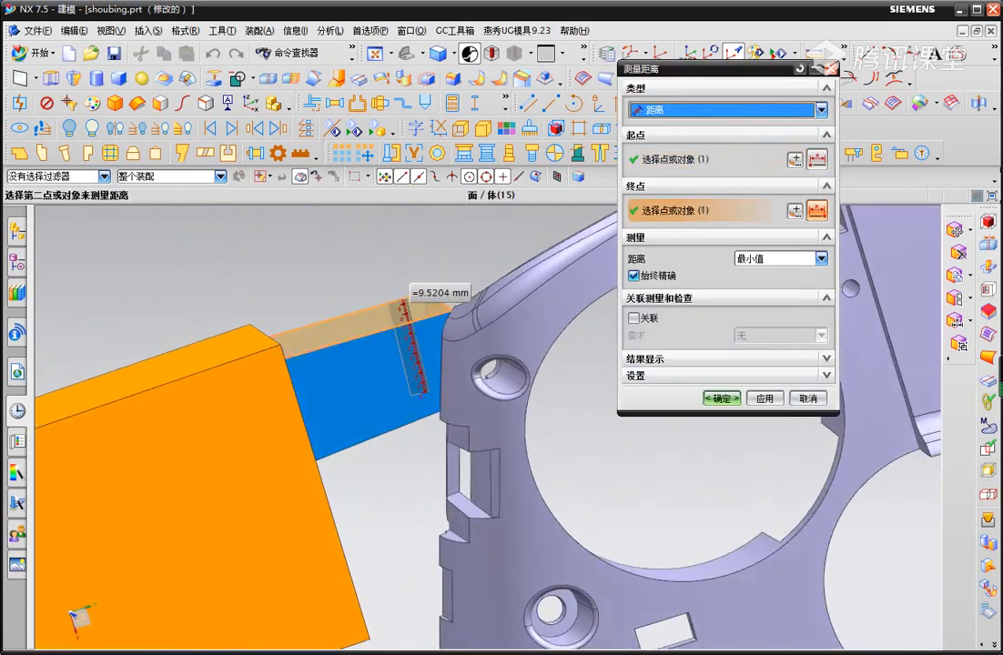
scroll(387, 410, "down", 1)
middle_click_drag(378, 428, 363, 373)
scroll(350, 454, "down", 3)
key("Escape")
middle_click_drag(277, 482, 389, 462)
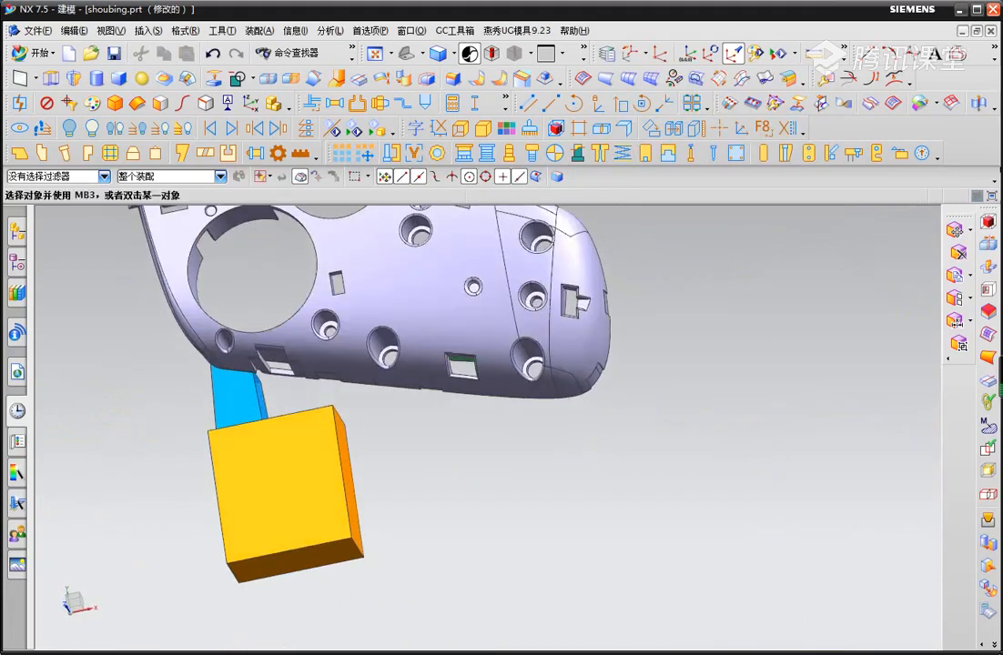
Show all hidden bodies, orient to the top view and hide the light blue body overlapping the green mould block.
key("ctrl+shift+u")
key("F8")
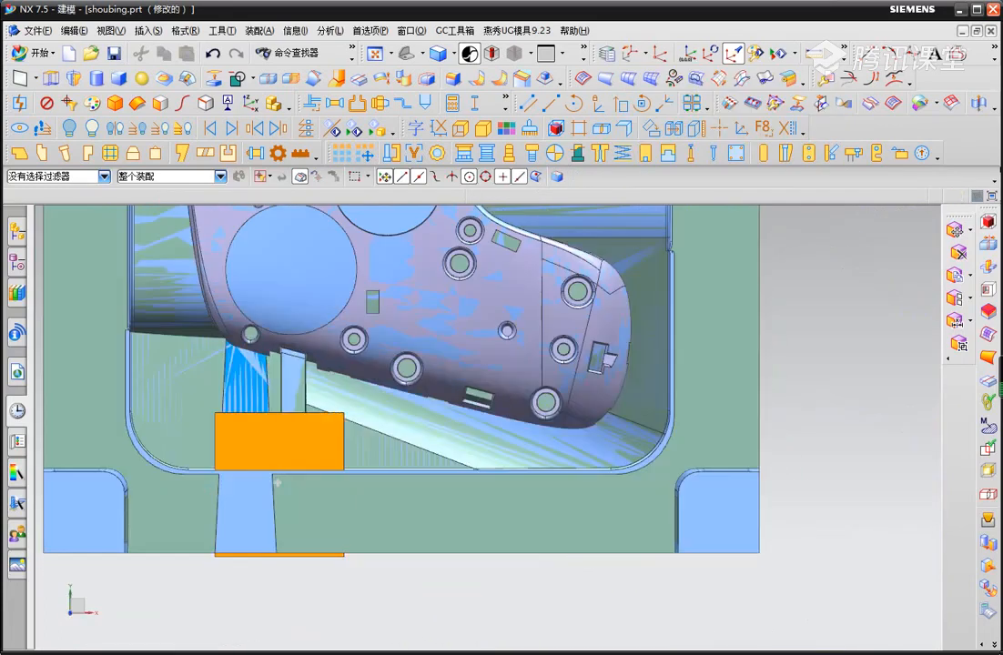
scroll(372, 481, "down", 3)
middle_click_drag(371, 480, 349, 483, "shift")
left_click(364, 497)
key("ctrl+b")
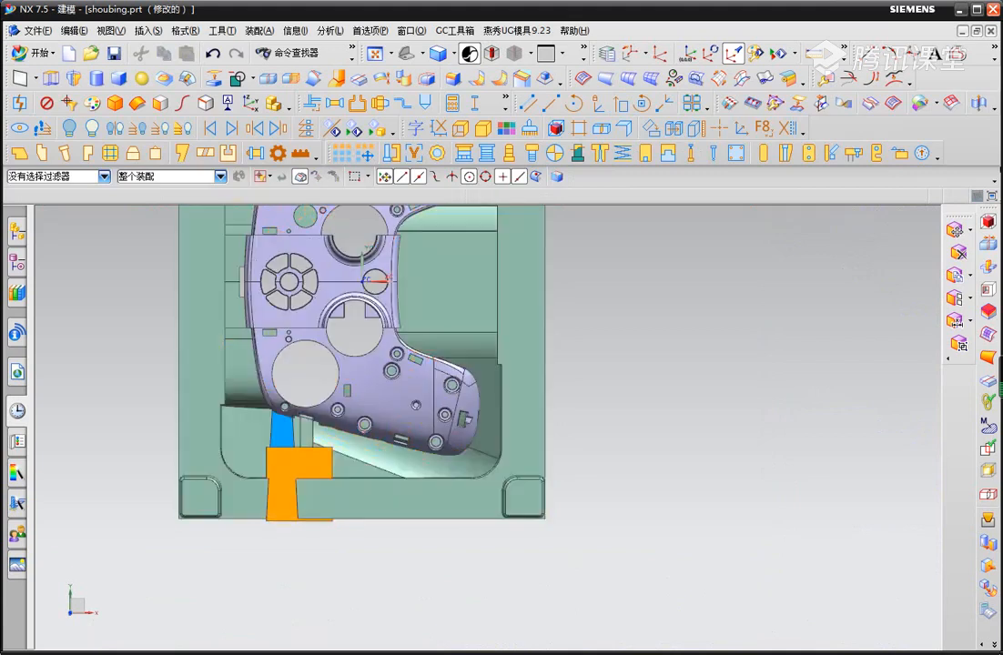
Measure the distance from the orange block's side face to the mould block's nearest outer side face.
key("d")
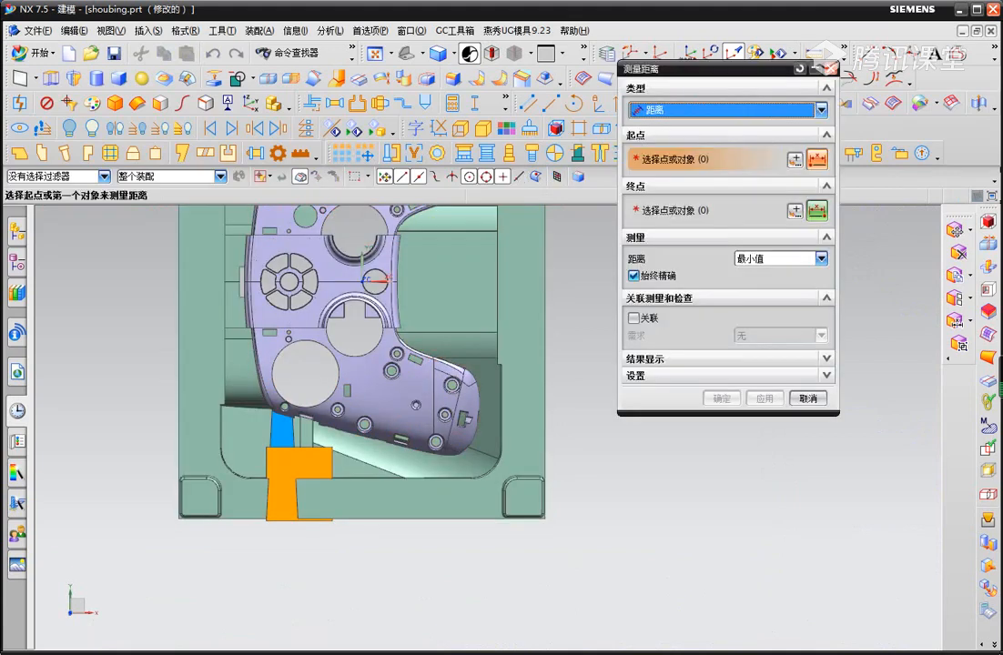
scroll(250, 533, "up", 4)
middle_click_drag(250, 533, 295, 483)
scroll(292, 370, "up", 3)
left_click(288, 374)
scroll(288, 376, "down", 4)
left_click(111, 378)
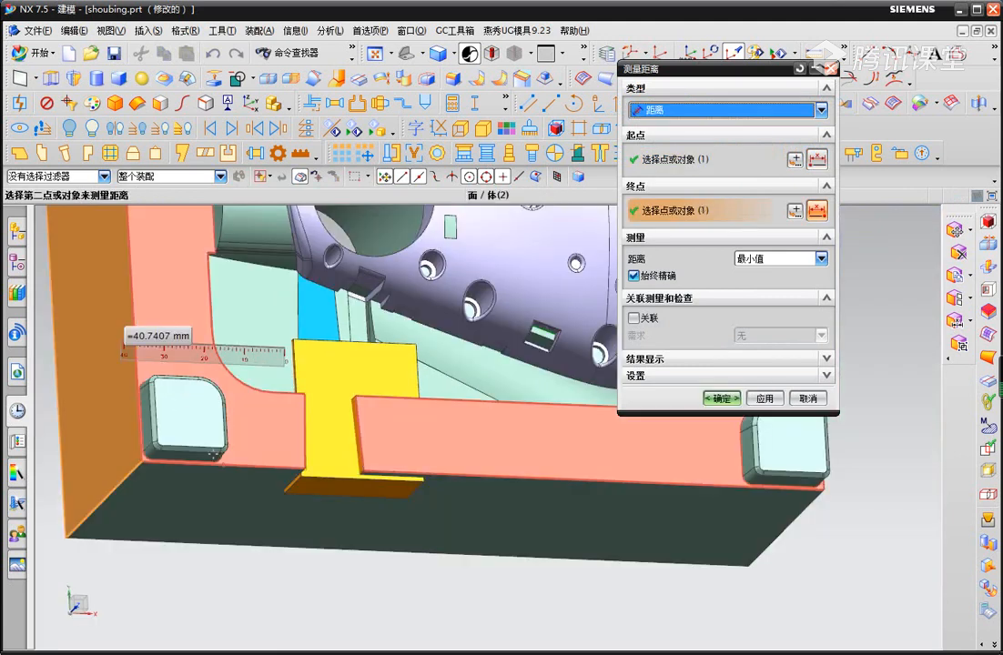
key("Escape")
Split the orange block with a new plane offset -41 mm from the mould block's nearest outer side face.
key("alt+s")
key("t")
key("p")
left_click(309, 389)
scroll(307, 389, "down", 1)
middle_click(310, 391)
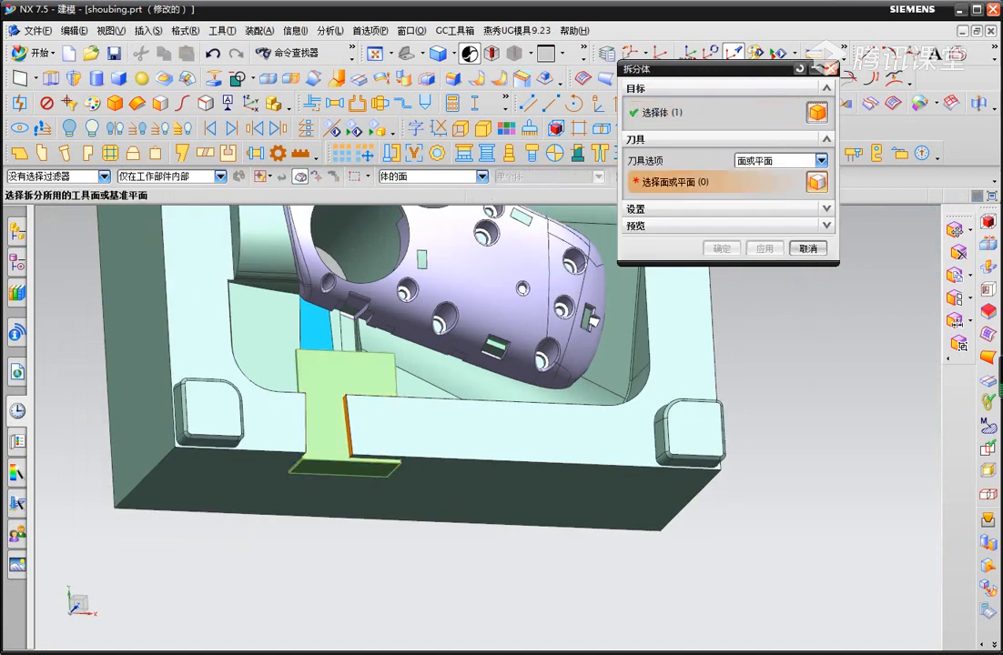
left_click(283, 415)
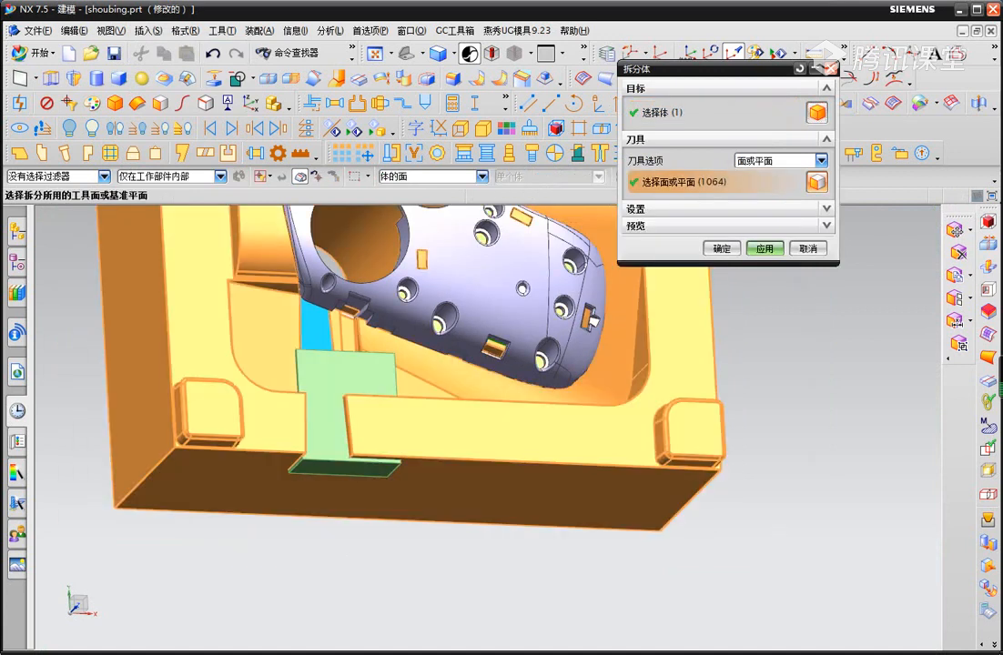
left_click(350, 426, "shift")
left_click(801, 161)
left_click(756, 188)
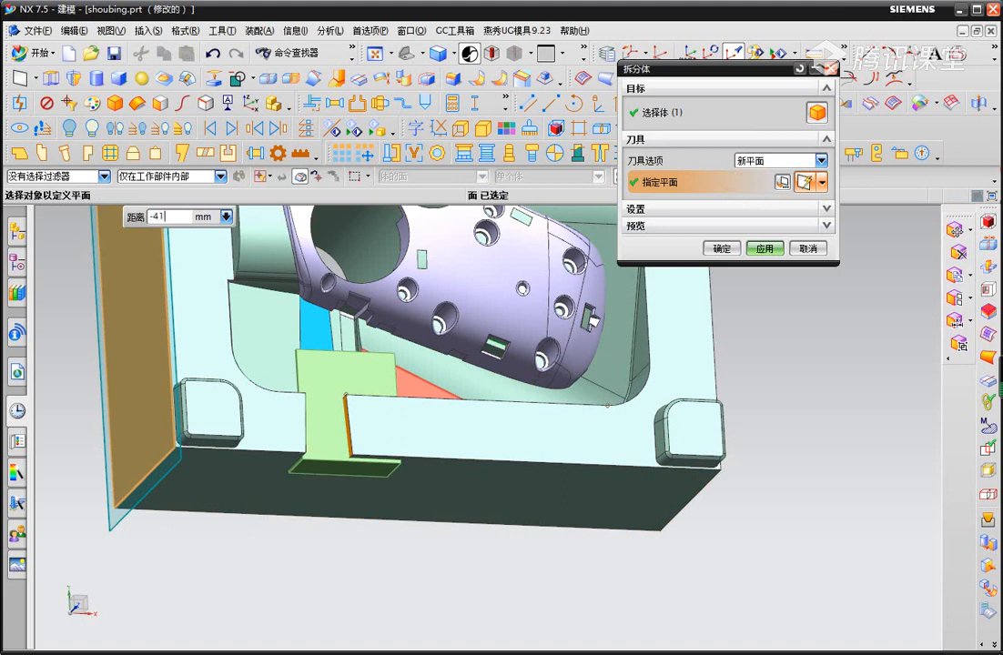
key("Return")
middle_click(311, 378)
key("Escape")
Remove the thin slice split off the orange block's side and hide the green mould block.
scroll(311, 378, "up", 6)
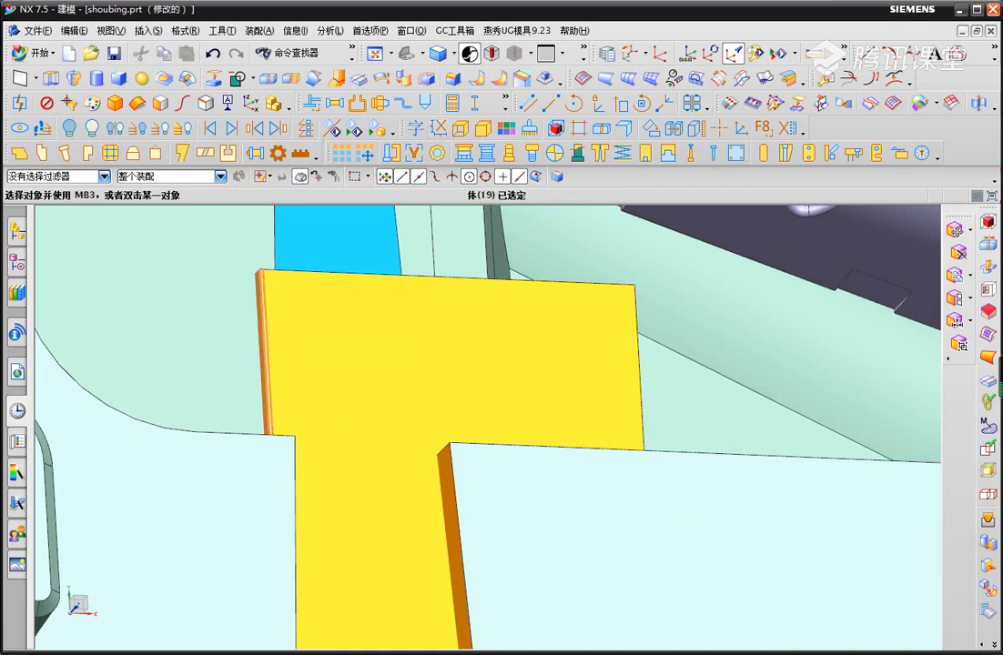
scroll(264, 300, "down", 4)
middle_click_drag(264, 300, 387, 430)
scroll(335, 398, "down", 1)
scroll(341, 419, "up", 3)
left_click(341, 420)
key("ctrl+b")
scroll(316, 420, "up", 4)
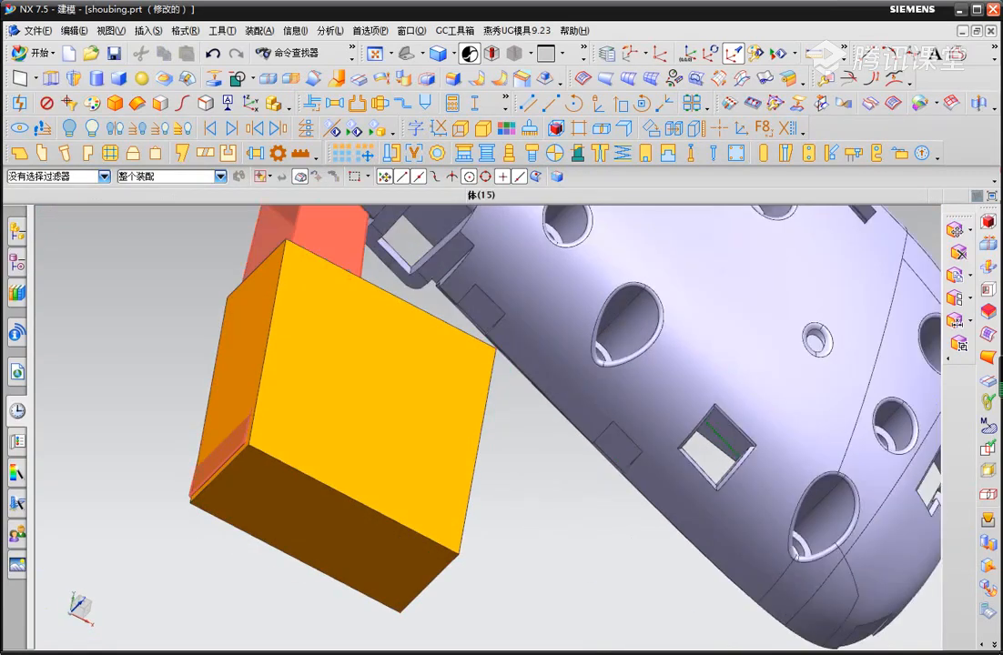
left_click(147, 30)
mouse_move(168, 246)
left_click(293, 248)
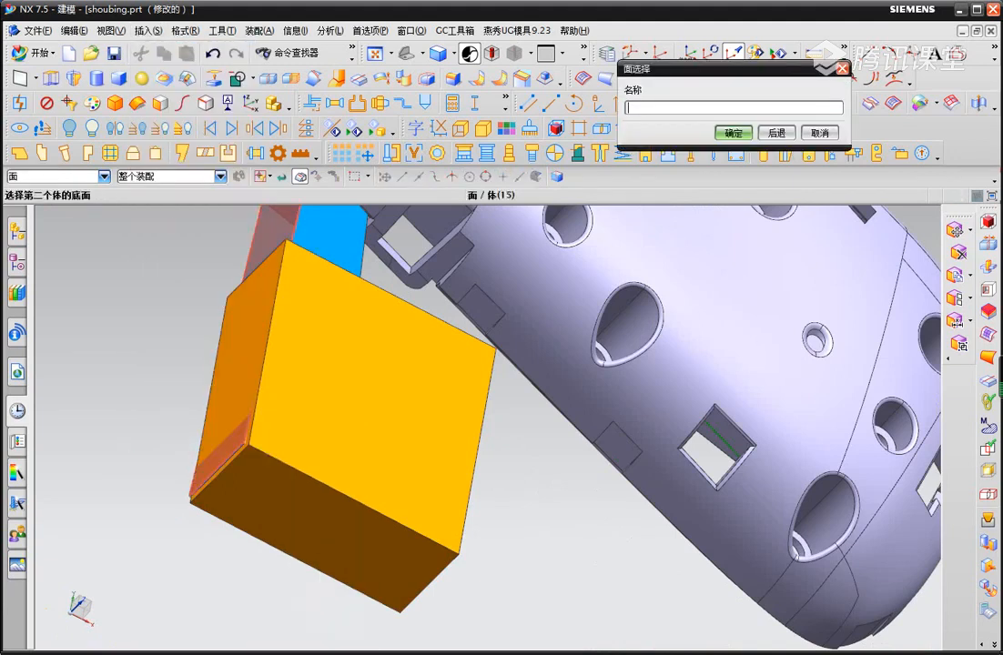
key("t")
key("Escape")
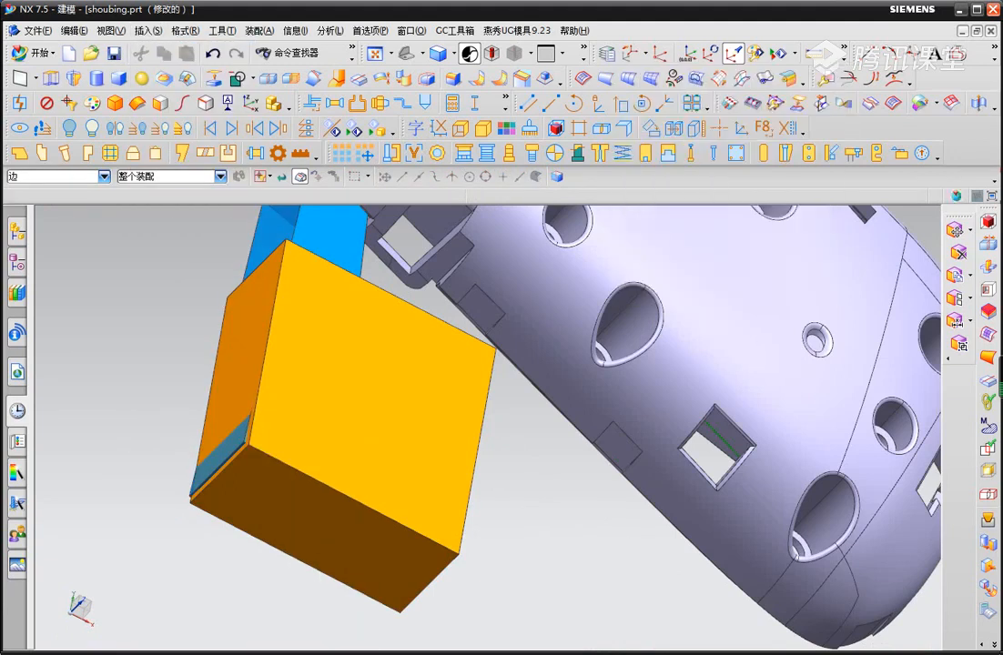
Split the blue insert with a new plane on the orange block's trimmed side face and remove the sliver protruding past it.
left_click(146, 30)
mouse_move(168, 245)
left_click(293, 265)
left_click(321, 234)
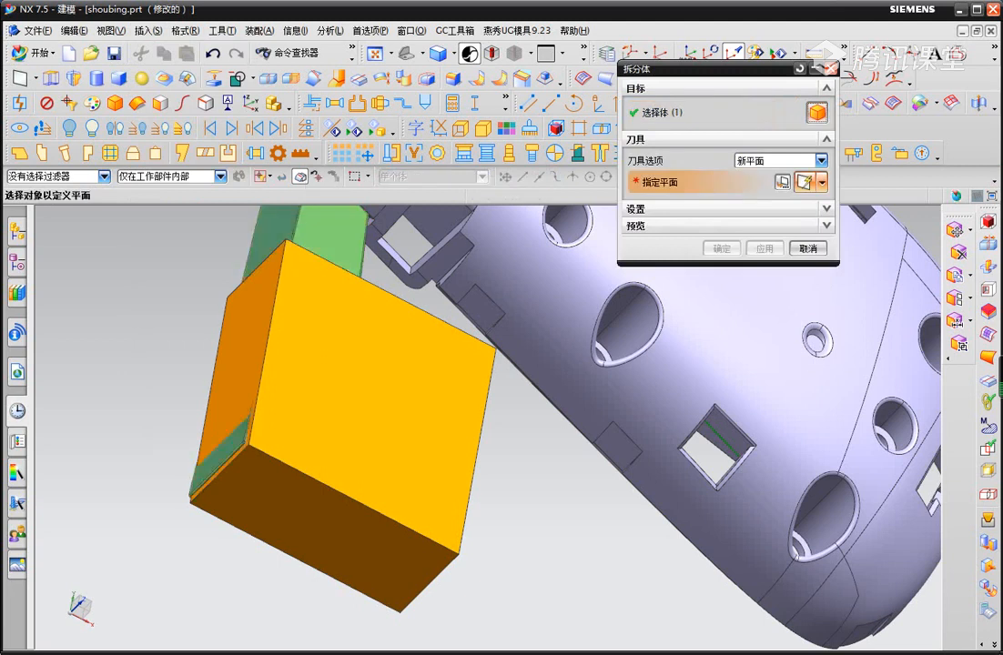
left_click(216, 378)
key("Return")
key("Return")
left_click(218, 458)
Measure the orange block's width between its two opposite side faces.
scroll(337, 419, "down", 2)
middle_click_drag(338, 418, 341, 445)
key("d")
left_click(252, 460)
middle_click_drag(451, 510, 452, 473)
left_click(410, 482)
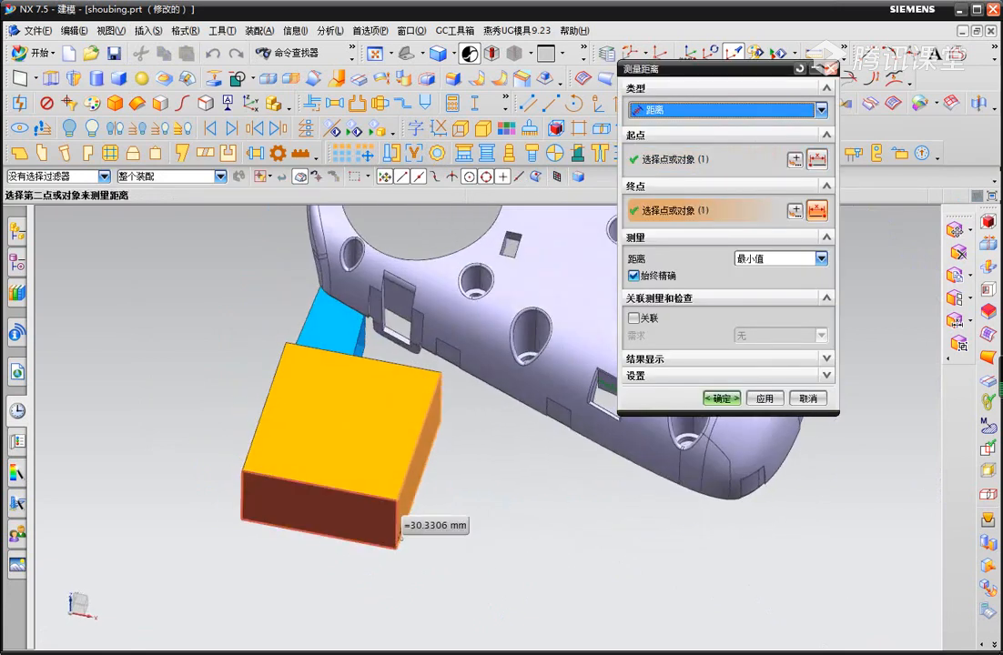
key("Escape")
Split the orange block with a new plane offset inward from its trimmed side face to round off its width.
left_click(148, 31)
mouse_move(173, 247)
left_click(296, 265)
left_click(344, 420)
middle_click(344, 423)
middle_click_drag(346, 492, 382, 496)
left_click(254, 411)
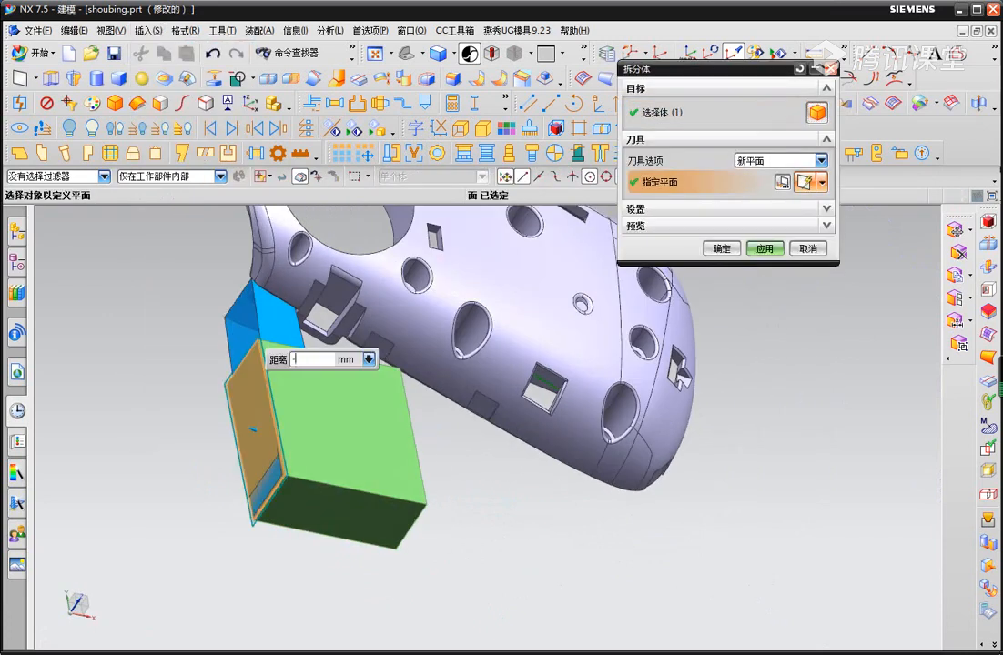
key("Return")
key("Escape")
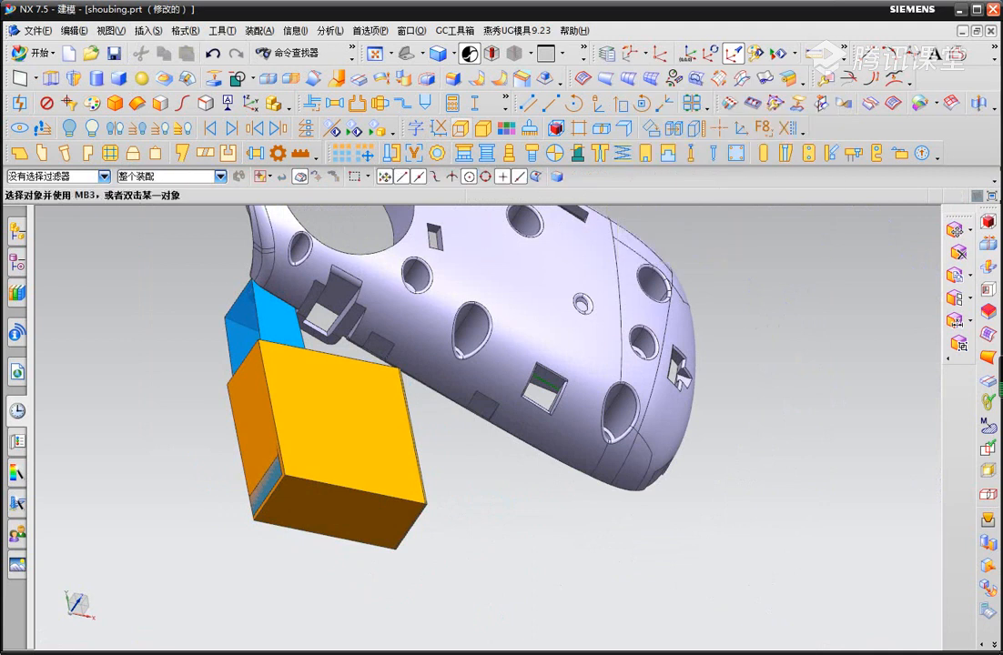
Delete the thin slice split off the orange block's far side.
scroll(396, 410, "up", 2)
middle_click_drag(436, 414, 409, 373)
left_click(419, 410)
key("Delete")
scroll(337, 403, "down", 2)
middle_click_drag(337, 403, 313, 432)
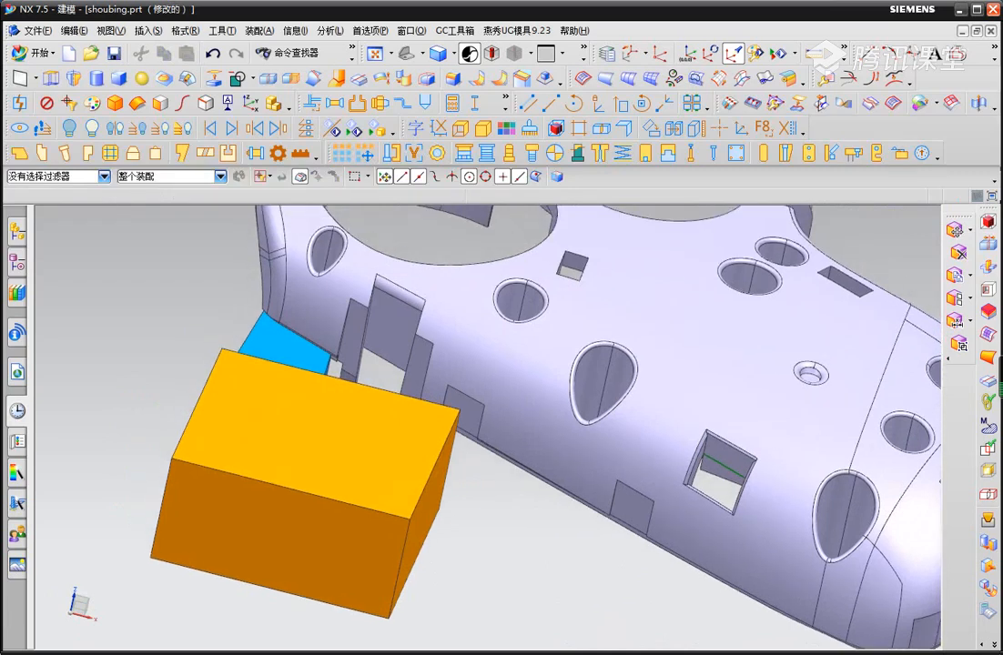
Try to replace the orange block's top face with the blue insert's sloped top face at 0 mm offset.
left_click(148, 30)
mouse_move(168, 392)
left_click(307, 394)
left_click(291, 405)
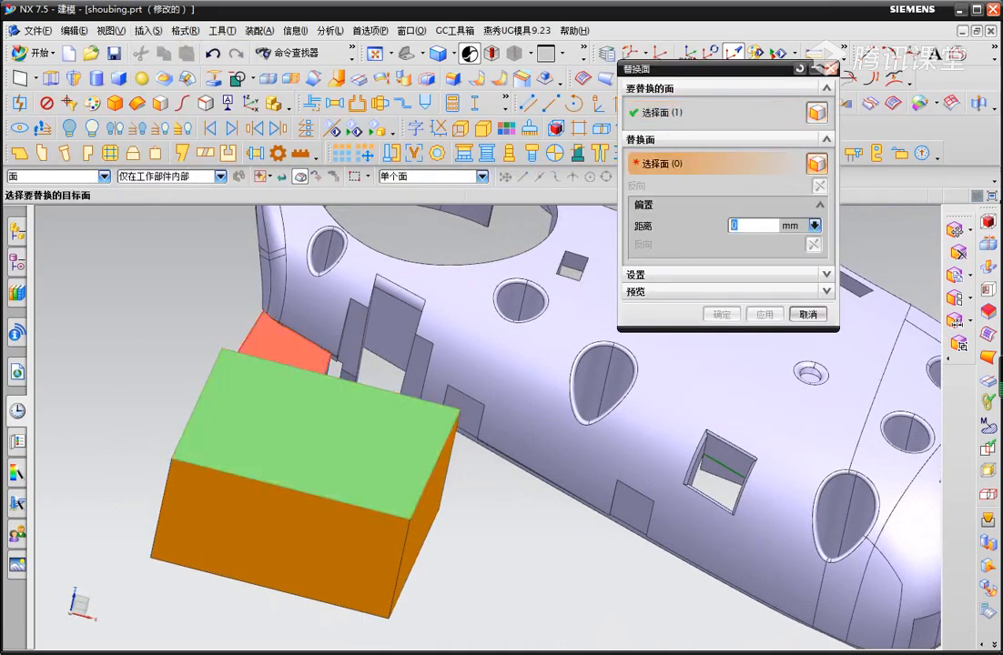
left_click(286, 335)
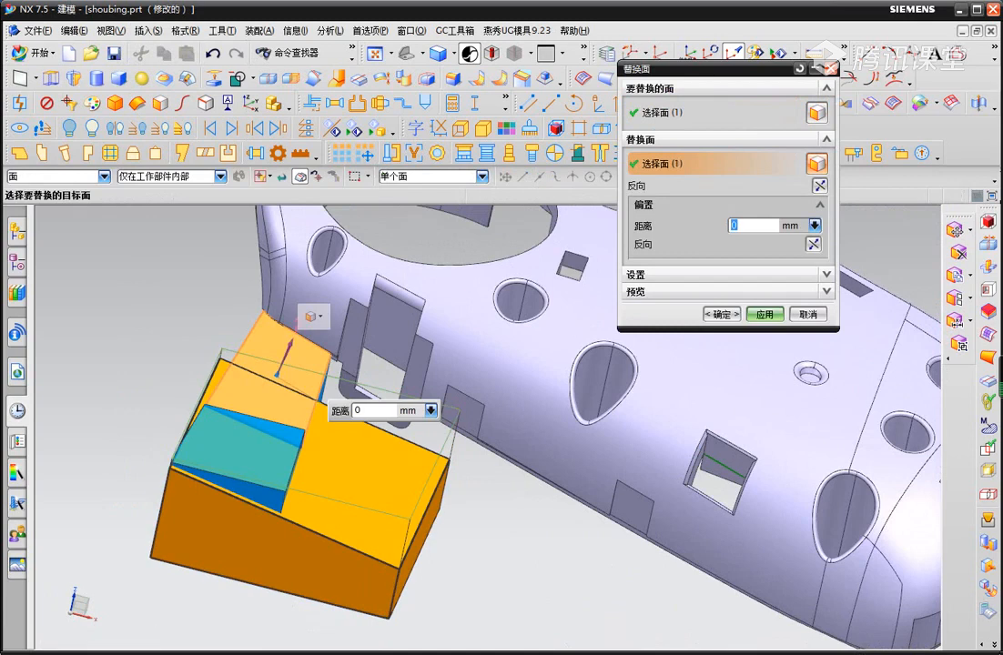
Replace the orange block's top face with the blue insert's flat rear top face at 0 mm offset.
left_click(148, 31)
mouse_move(190, 394)
left_click(318, 395)
left_click(353, 439)
left_click(316, 431)
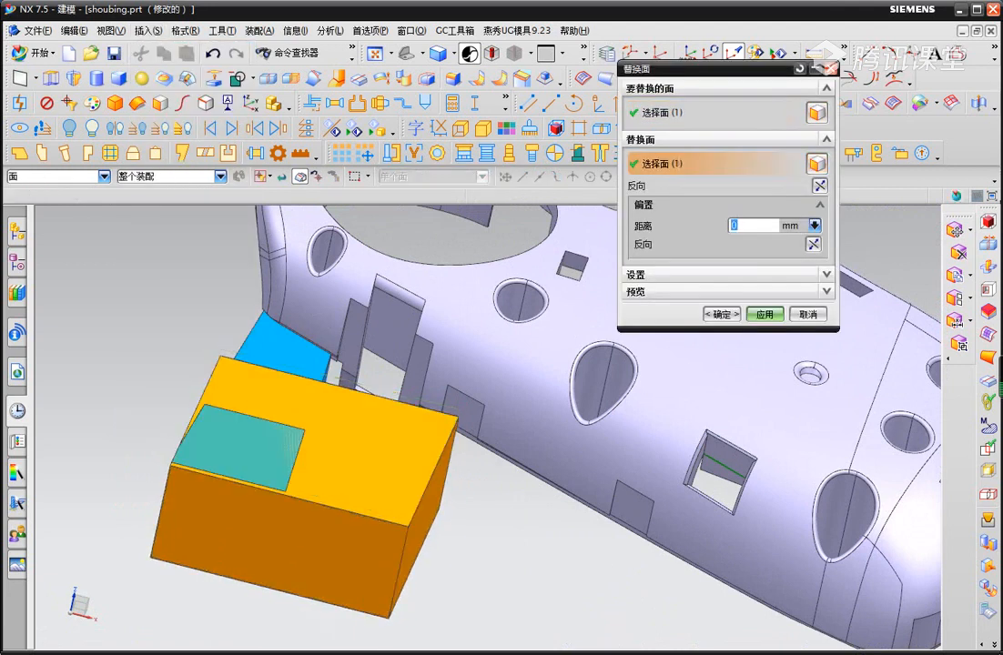
middle_click(314, 431)
middle_click_drag(314, 432, 342, 440)
Redisplay the hidden green mould block around the orange slider block.
key("ctrl+shift+k")
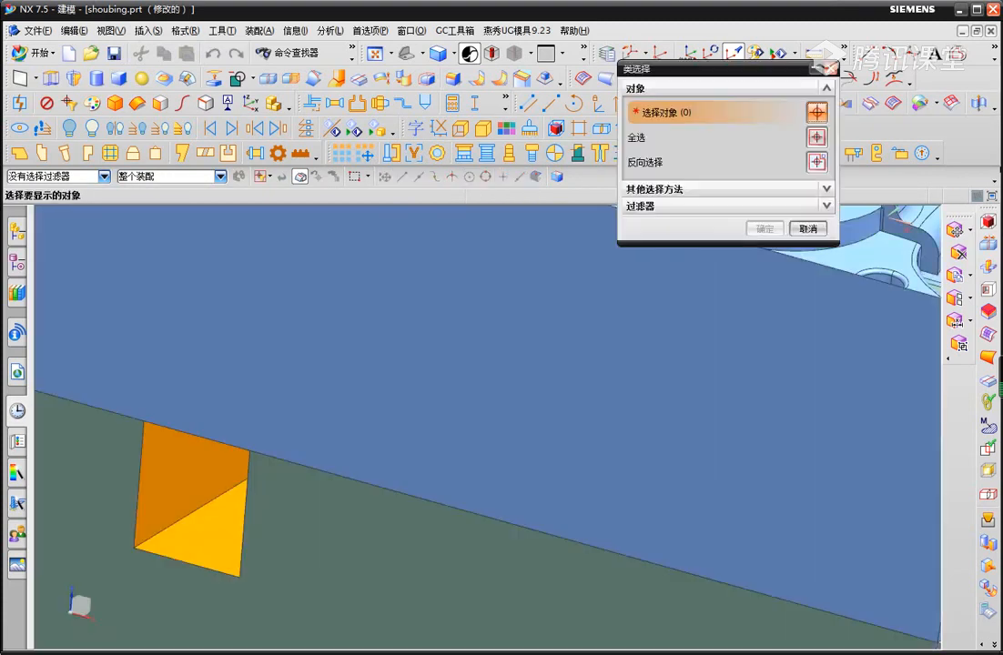
left_click(338, 517)
middle_click(338, 517)
Replace the orange block's top face with the green mould block's top face.
left_click(147, 31)
mouse_move(202, 394)
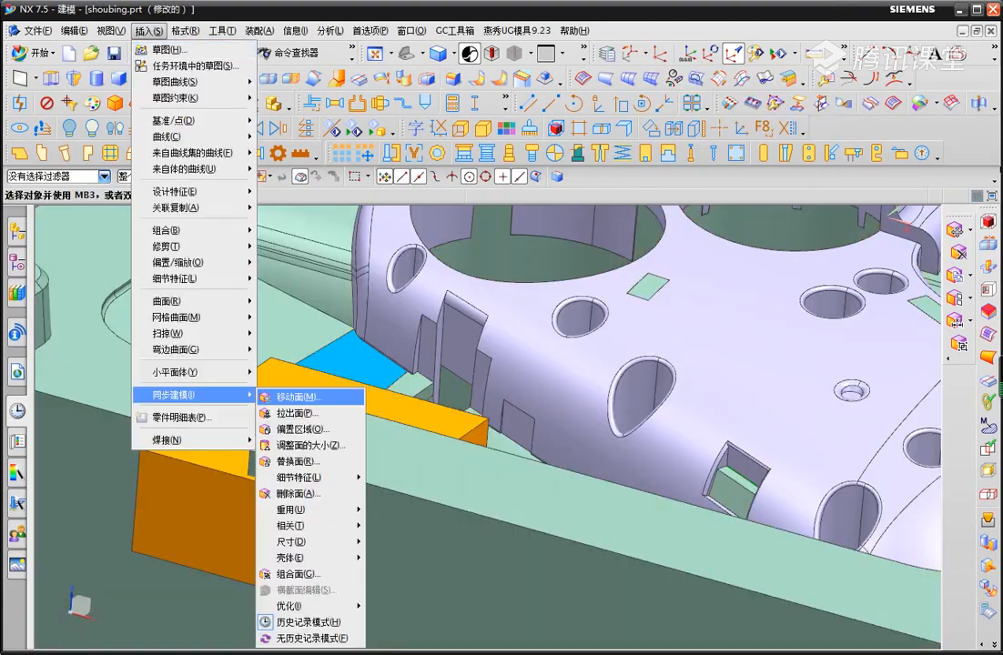
left_click(303, 459)
left_click(282, 387)
middle_click(282, 387)
left_click(339, 437)
middle_click(338, 437)
Replace the orange block's outer side face with the green mould block's outer side face at 0 mm offset.
scroll(364, 428, "up", 1)
middle_click_drag(428, 409, 333, 440)
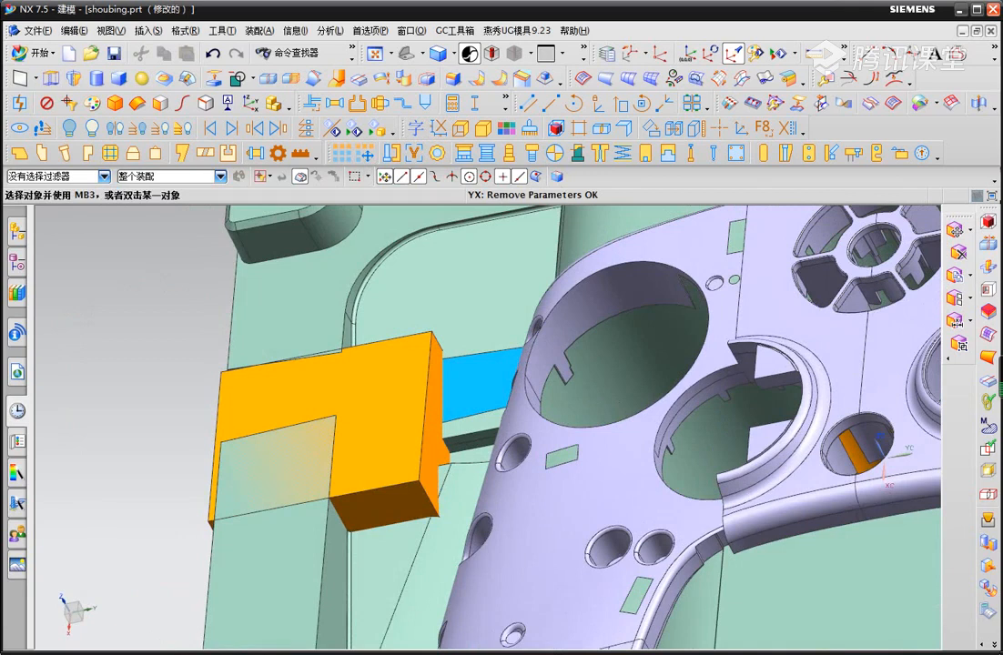
middle_click_drag(334, 441, 359, 463)
middle_click_drag(270, 421, 292, 449)
key("alt+s")
key("y")
key("r")
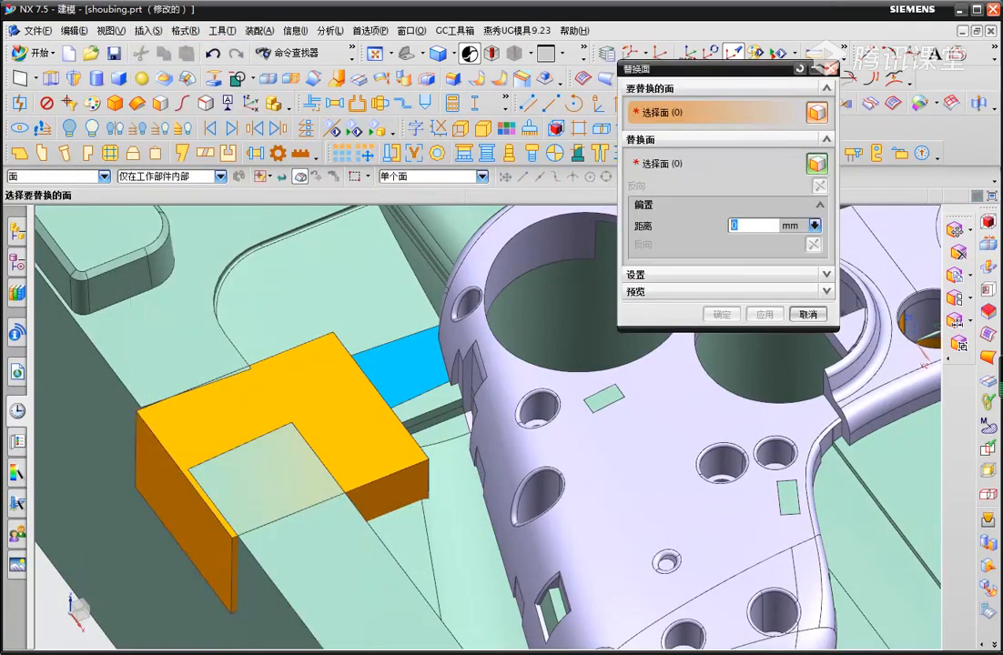
left_click(184, 510)
middle_click(185, 509)
left_click(155, 544)
middle_click(155, 544)
Subtract the orange slider block from the green mould block while keeping the tool body.
middle_click_drag(277, 430, 314, 469)
scroll(339, 482, "up", 2)
key("s")
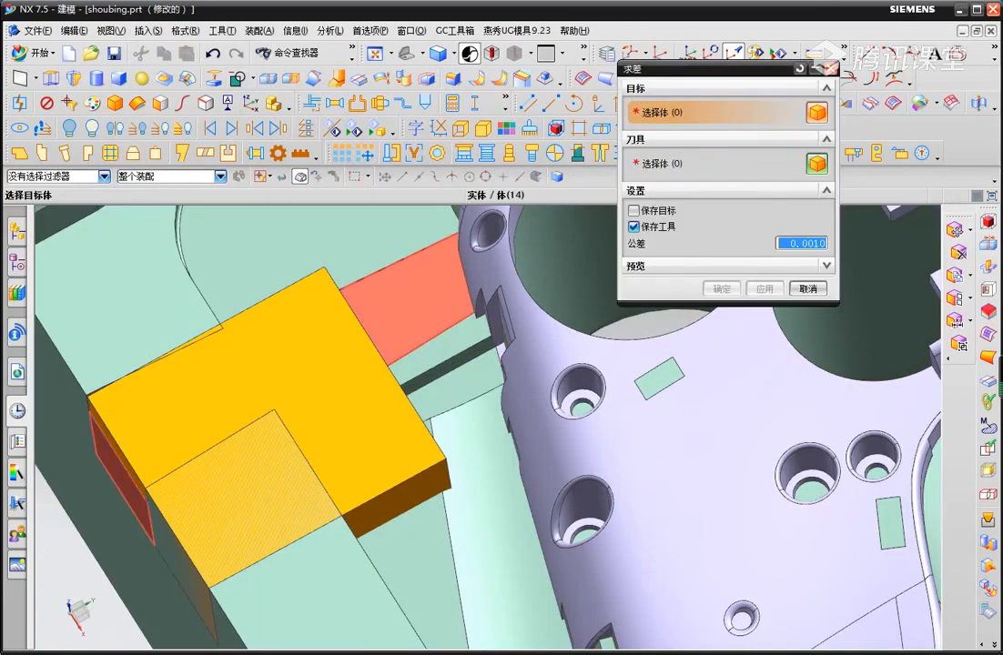
left_click(308, 557)
left_click(296, 492)
middle_click(296, 492)
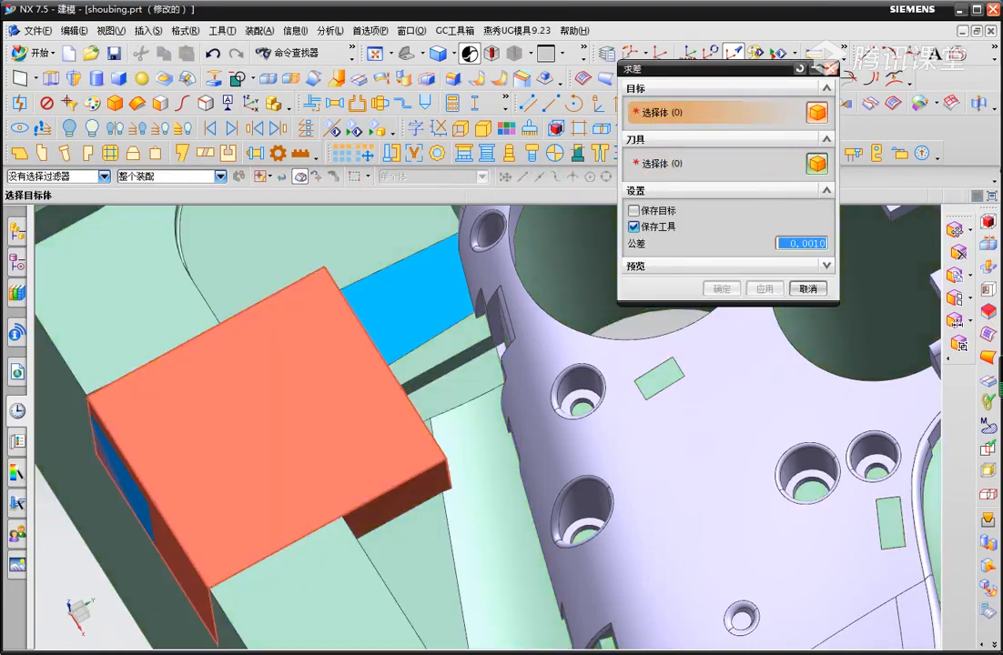
key("Escape")
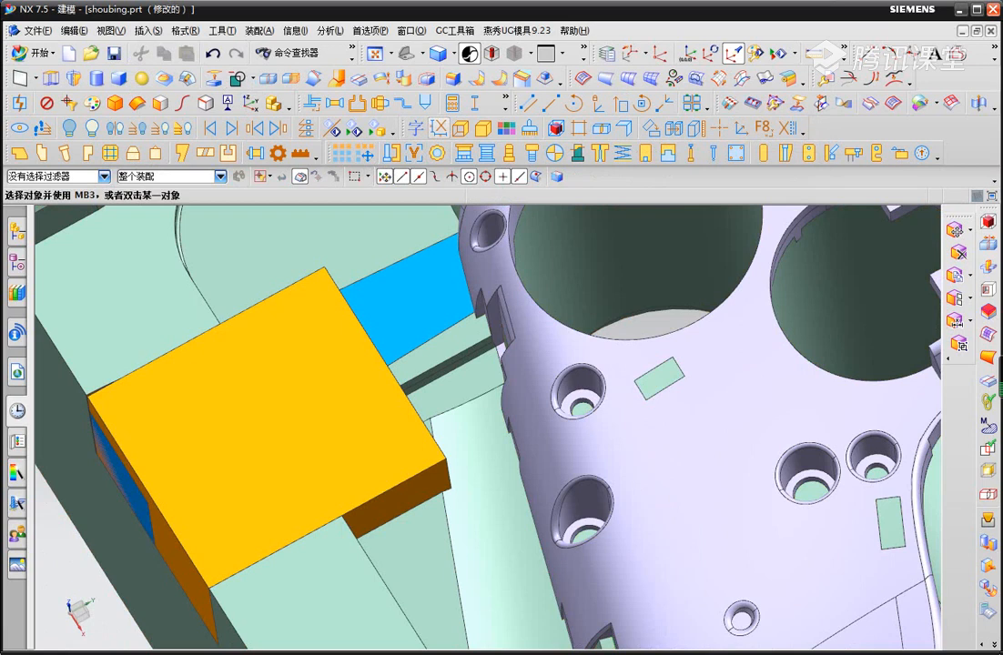
left_click(252, 78)
left_click(227, 86)
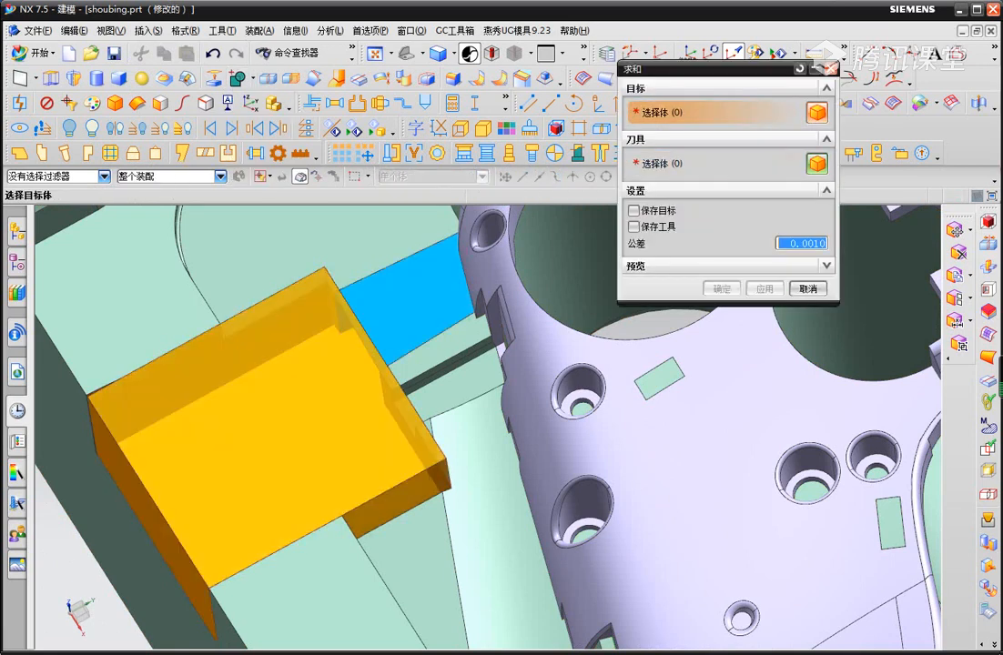
key("Escape")
Recolour the orange slider block by inheriting the blue insert's display settings.
key("ctrl+j")
left_click(250, 425)
middle_click(250, 425)
left_click(727, 362)
left_click(250, 425)
left_click(764, 432)
middle_click(290, 410)
Hide the recoloured slider block to expose its pocket in the green mould block.
scroll(289, 409, "down", 4)
middle_click_drag(290, 409, 401, 373)
scroll(253, 458, "up", 2)
scroll(251, 443, "up", 3)
middle_click_drag(369, 266, 371, 288)
scroll(279, 414, "down", 4)
middle_click_drag(324, 327, 303, 366)
left_click(323, 373)
key("ctrl+b")
Replace the slider pocket's side wall in the green mould block with the neighbouring pocket wall face.
scroll(264, 428, "up", 2)
left_click(148, 31)
mouse_move(173, 395)
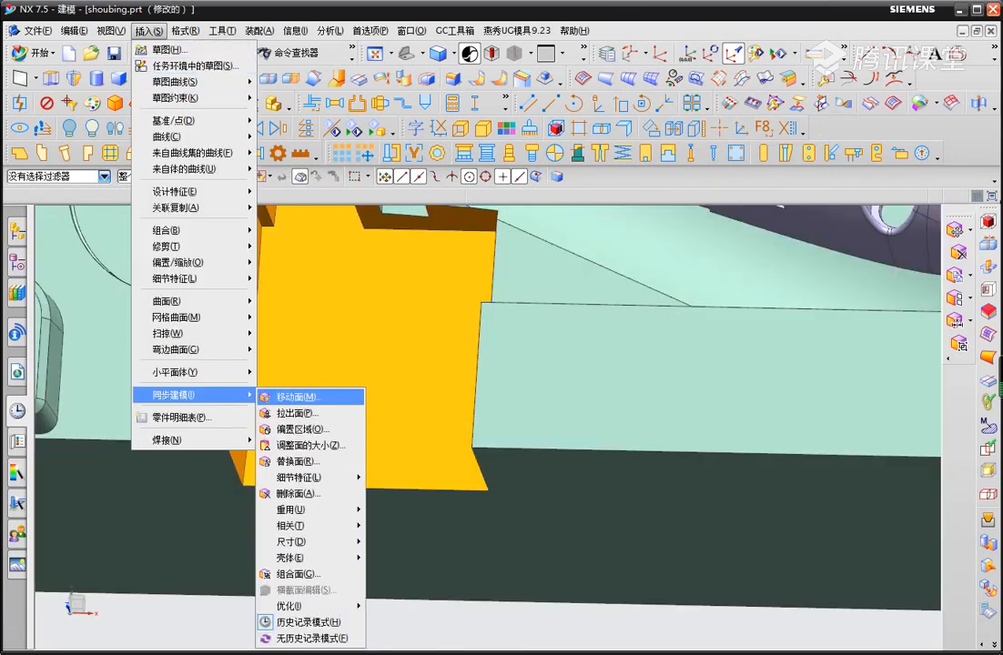
left_click(297, 461)
middle_click(237, 446)
left_click(240, 361)
middle_click(240, 362)
scroll(240, 361, "down", 1)
key("Escape")
Show all hidden bodies, including the slider and the upper mould block.
scroll(264, 391, "down", 2)
middle_click_drag(337, 457, 301, 424)
scroll(293, 431, "down", 2)
key("ctrl+shift+u")
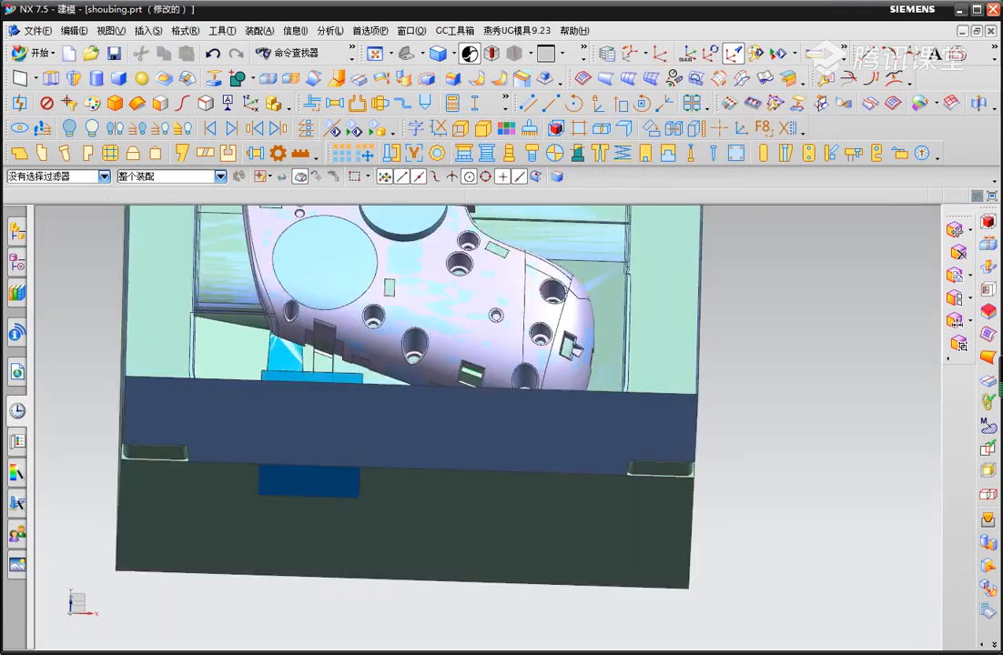
middle_click_drag(383, 395, 338, 414)
scroll(338, 414, "up", 3)
Subtract the blue slider block from the light-blue upper mould block while keeping the slider.
left_click(253, 79)
left_click(256, 101)
left_click(253, 79)
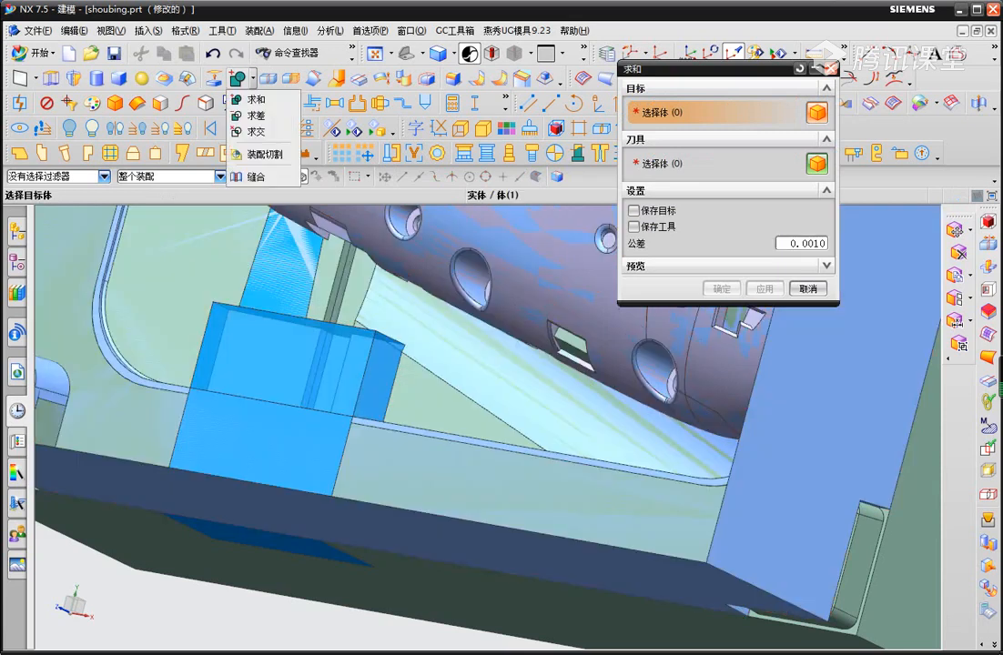
left_click(257, 117)
left_click(227, 246)
left_click(282, 355)
middle_click(283, 354)
middle_click(282, 355)
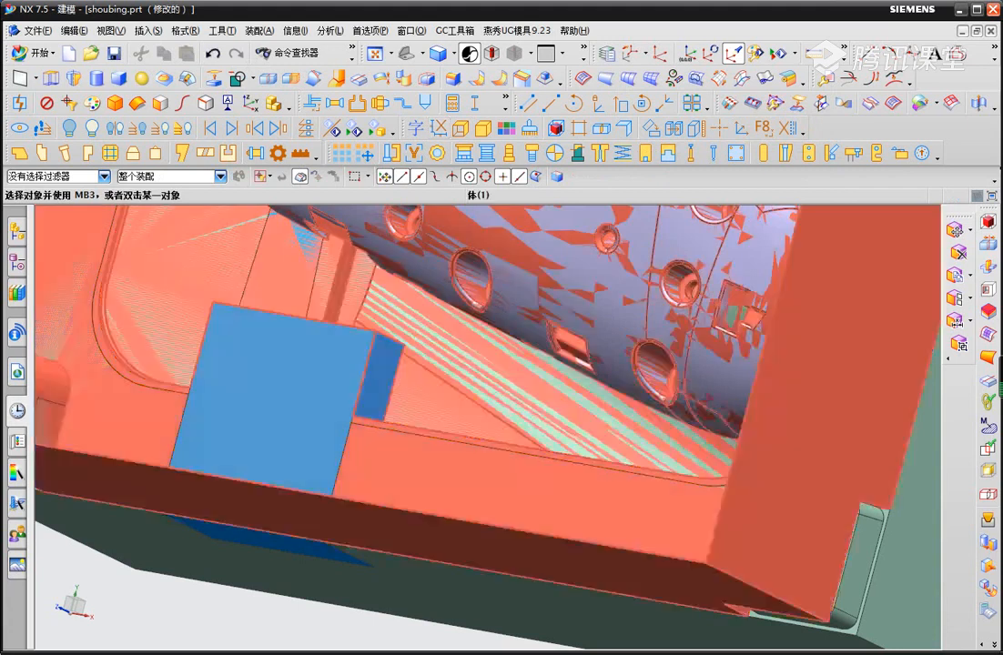
Isolate the upper mould block by hiding it and swapping the shown and hidden bodies.
left_click(409, 473)
key("ctrl+b")
key("ctrl+shift+b")
middle_click_drag(337, 555, 314, 305)
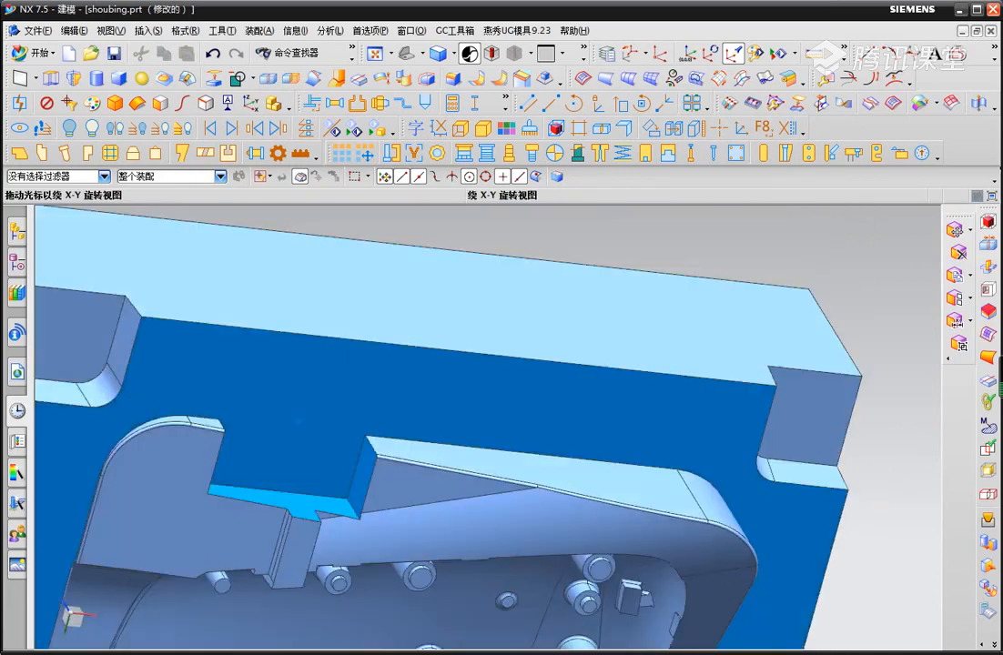
Offset the two side walls and the floor of the upper mould block's slider pocket by -0.5 mm.
left_click(148, 31)
mouse_move(186, 394)
left_click(296, 455)
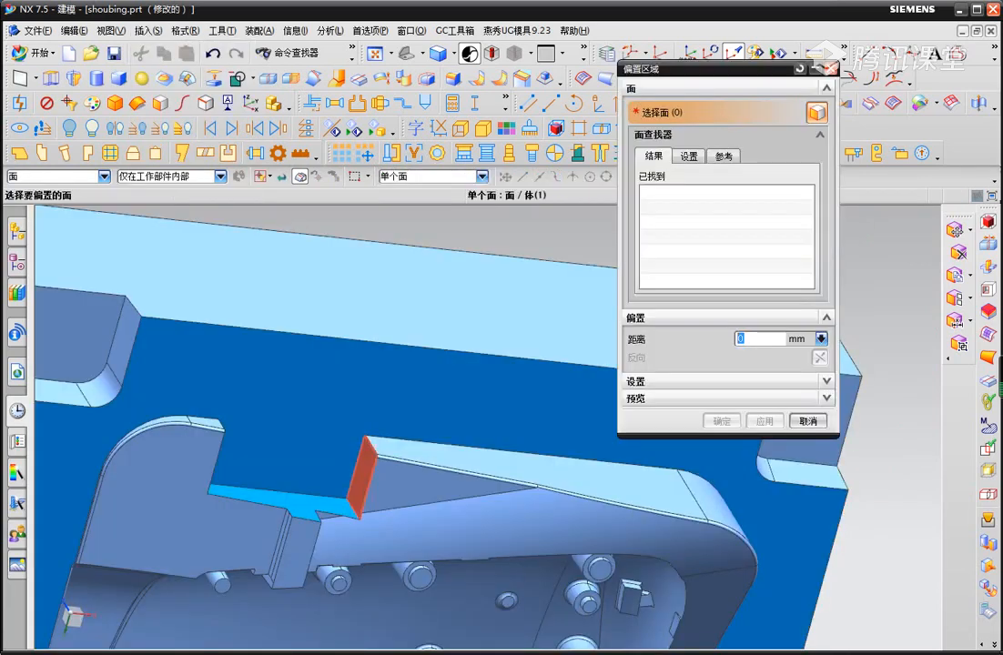
middle_click_drag(355, 487, 273, 473)
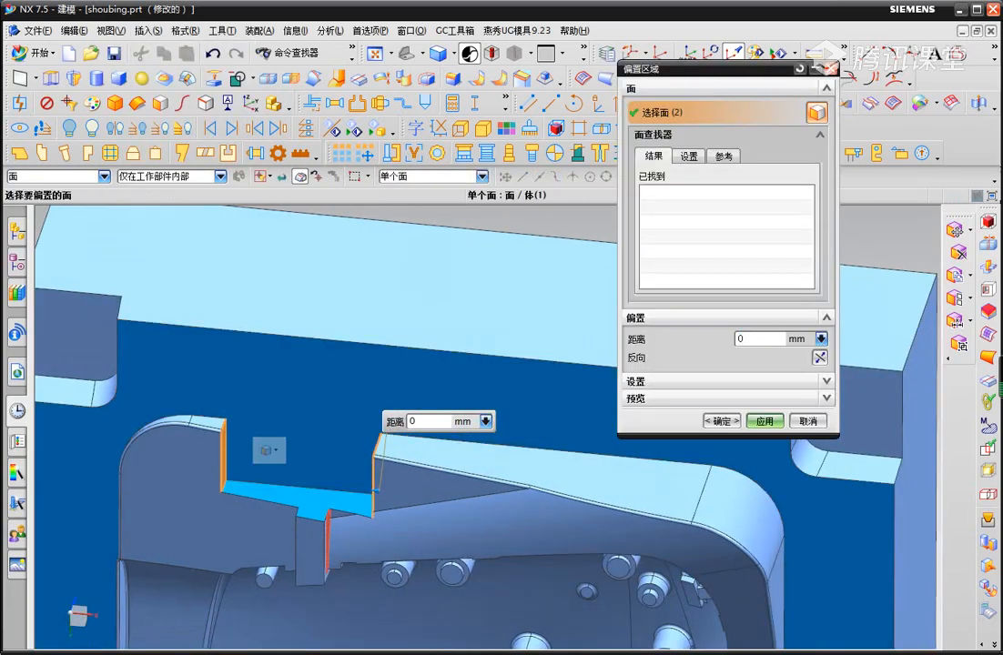
scroll(327, 516, "up", 5)
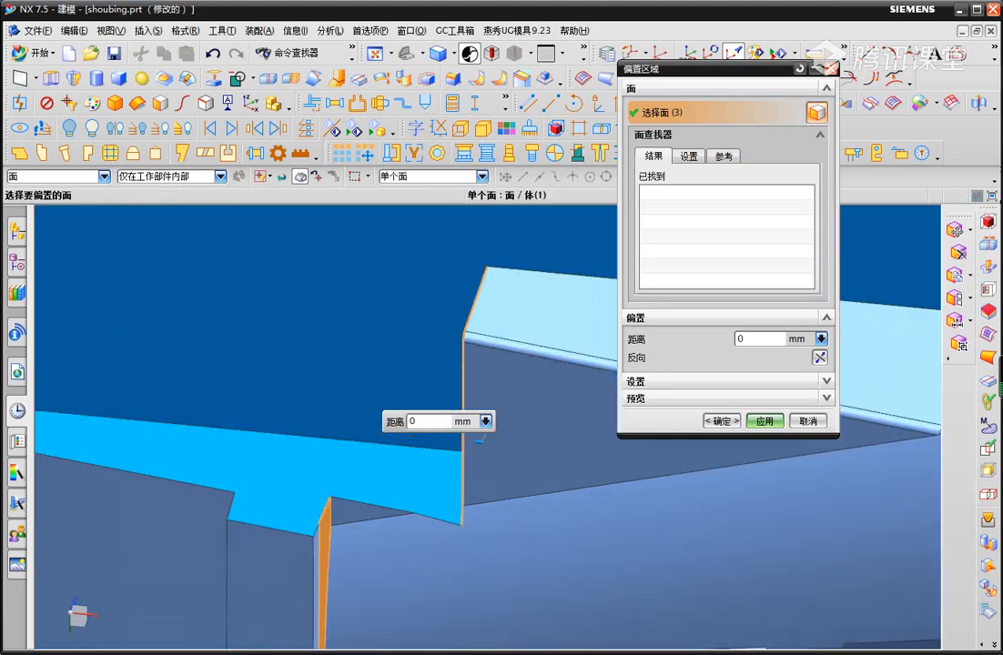
left_click(326, 521, "shift")
left_click(302, 467)
type("-")
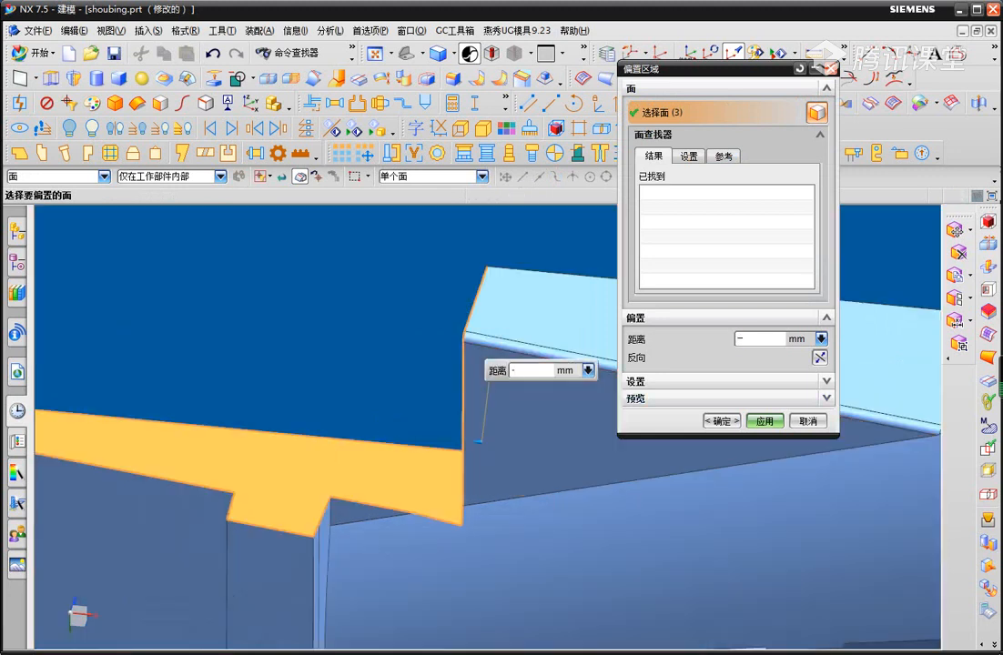
type("0.1")
key("Return")
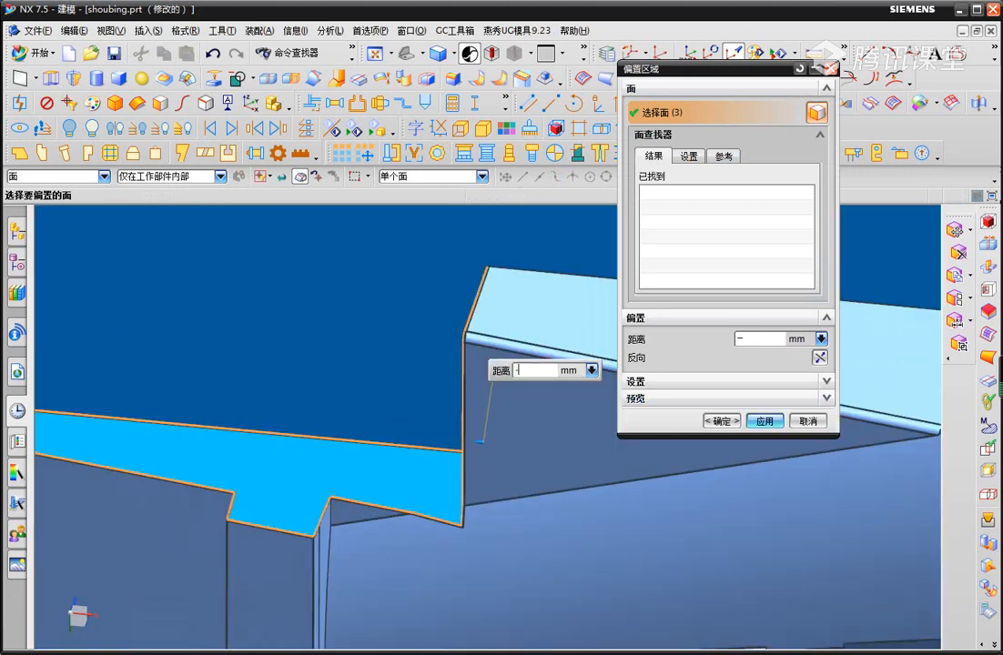
type("-0.5")
key("Return")
middle_click(413, 392)
scroll(413, 392, "down", 6)
middle_click(413, 393)
Round the two inner corner edges of the upper mould block's slider pocket with a 3.5 mm edge blend.
mouse_move(413, 392)
middle_mouse_down()
mouse_move(369, 349)
mouse_move(424, 397)
middle_mouse_up()
scroll(424, 397, "up", 4)
key("b")
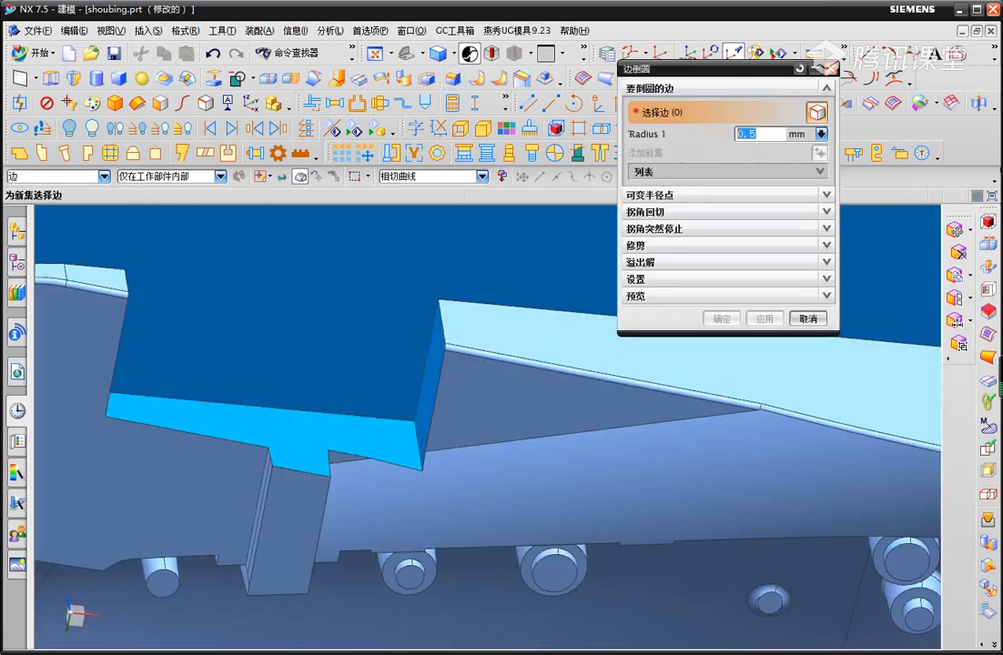
middle_click_drag(418, 441, 364, 416)
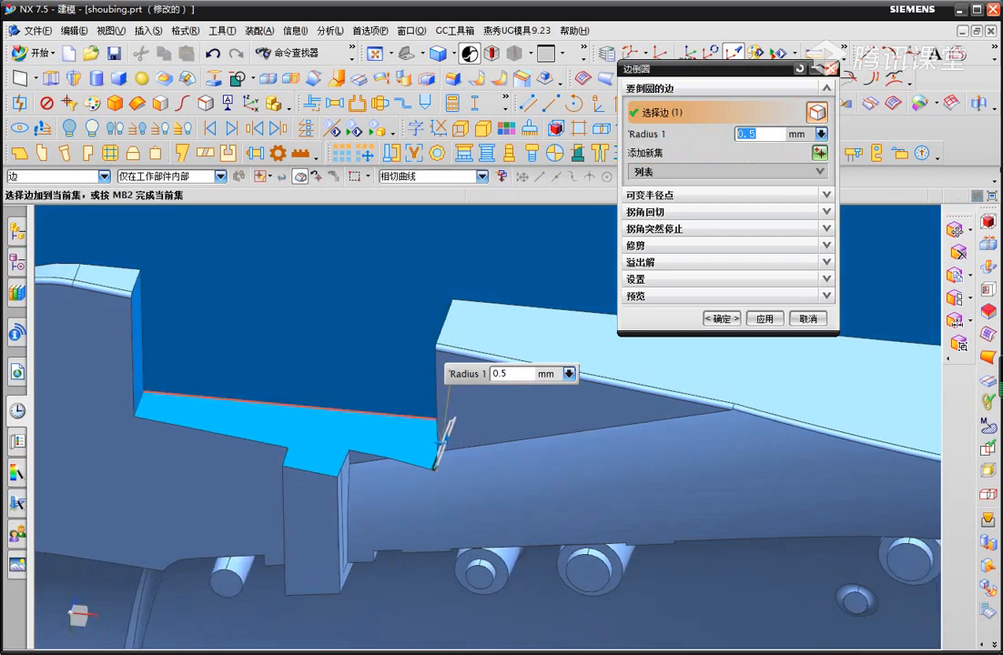
type("3.5")
key("Return")
middle_click(270, 358)
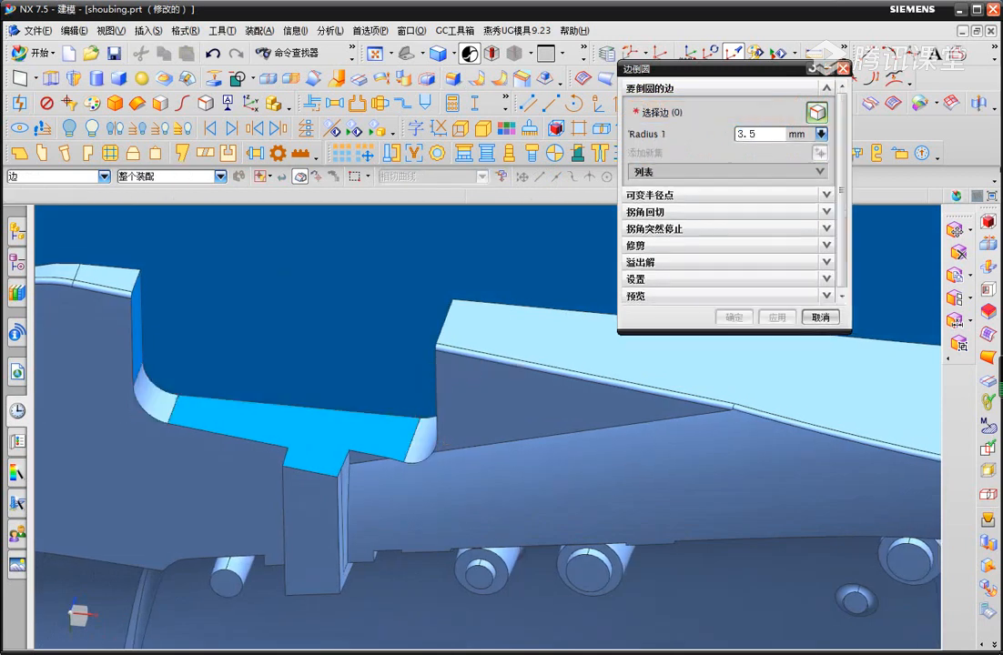
Bring the lower mould block and slider back into view and hide the slider block to expose the lower pocket.
scroll(270, 359, "down", 5)
middle_click_drag(269, 359, 282, 336)
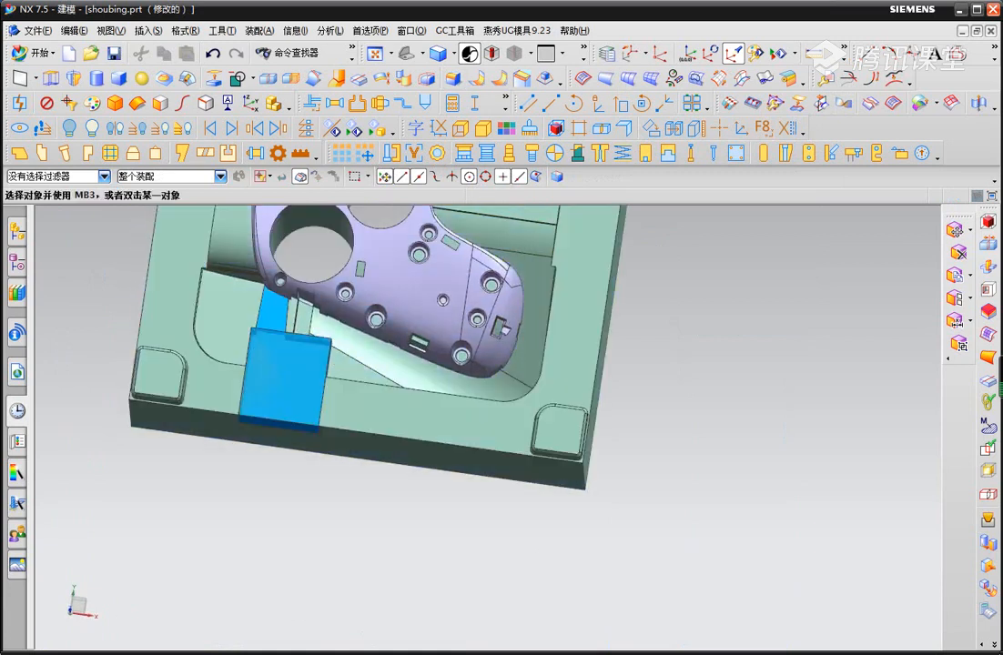
scroll(288, 491, "up", 5)
middle_click_drag(220, 410, 242, 428)
left_click(227, 383)
scroll(214, 341, "up", 2)
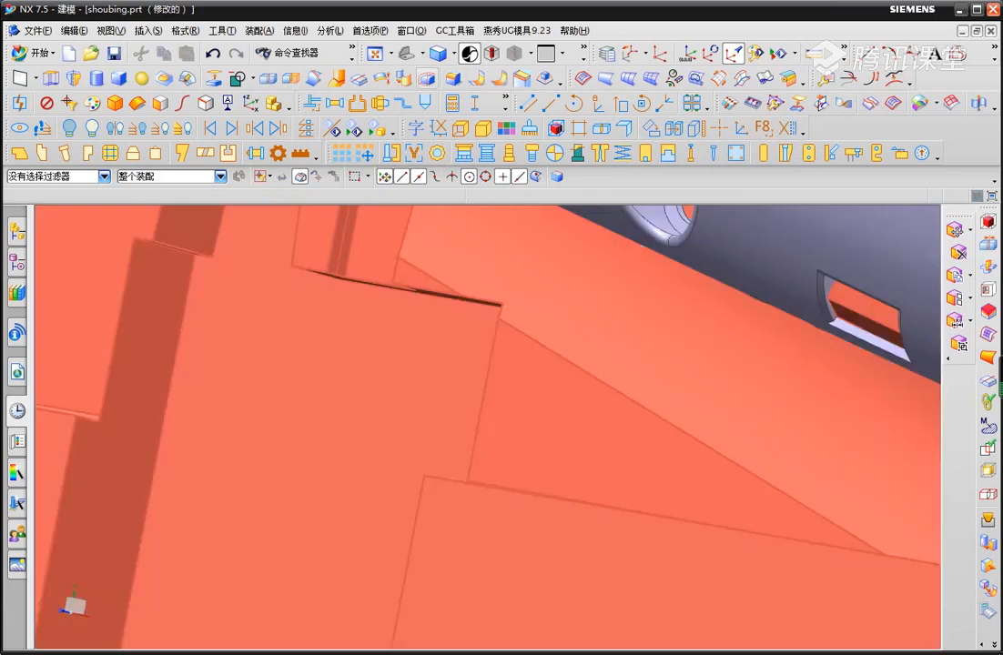
Round the two corner edges of the lower mould block's slider pocket with a 3.5 mm edge blend.
left_click(453, 78)
middle_click_drag(279, 506, 262, 541)
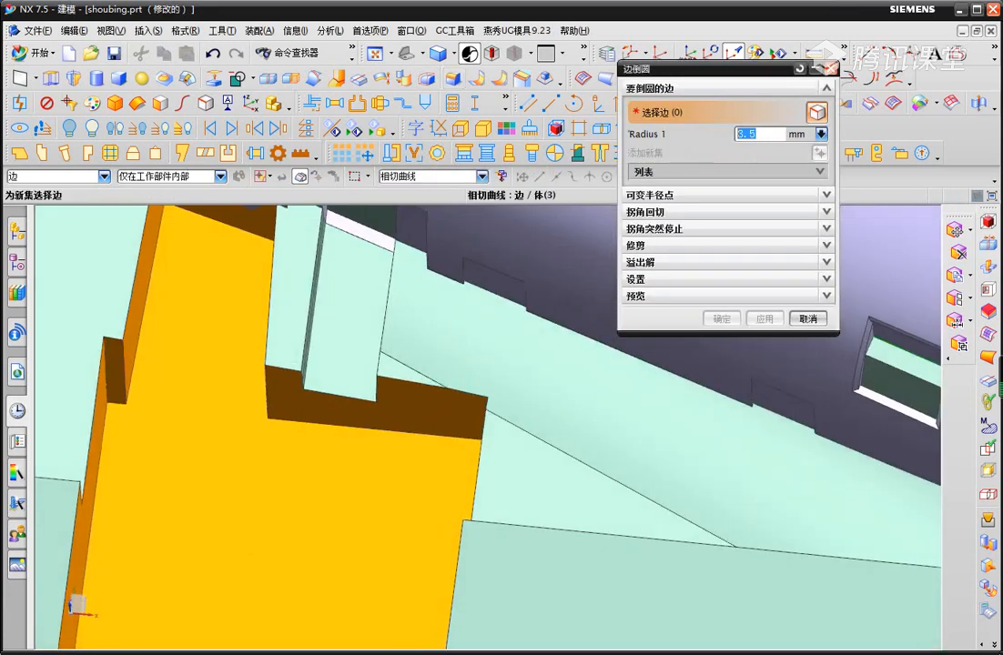
left_click(103, 386)
middle_click_drag(473, 468, 423, 468)
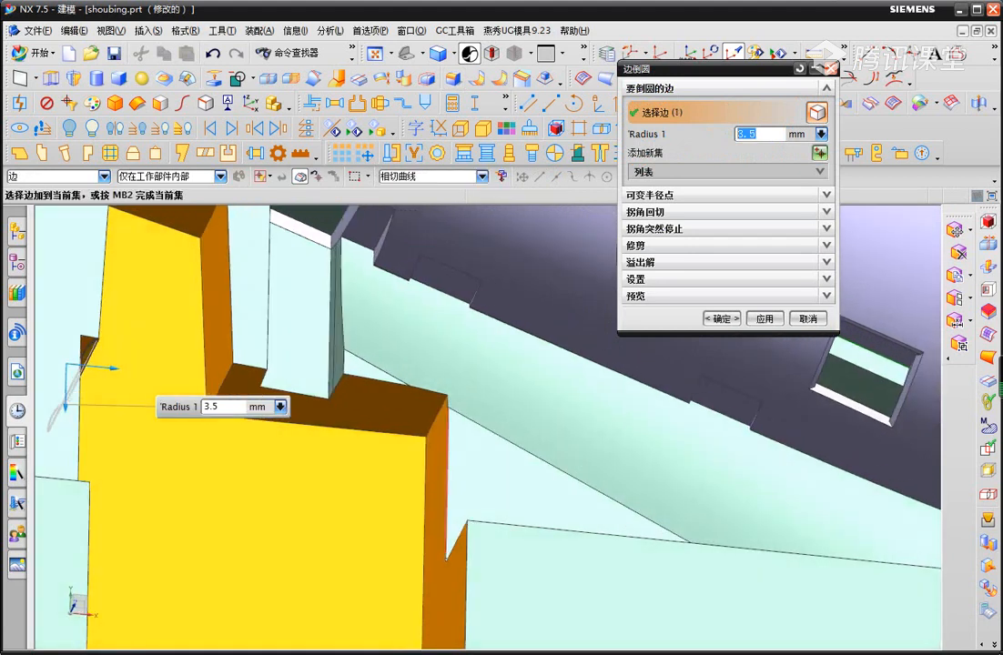
middle_click(435, 428)
Show all bodies again and hide the upper mould block.
scroll(309, 445, "down", 4)
middle_click_drag(293, 465, 341, 428)
key("ctrl+shift+u")
scroll(430, 382, "up", 3)
left_click(436, 532)
key("ctrl+b")
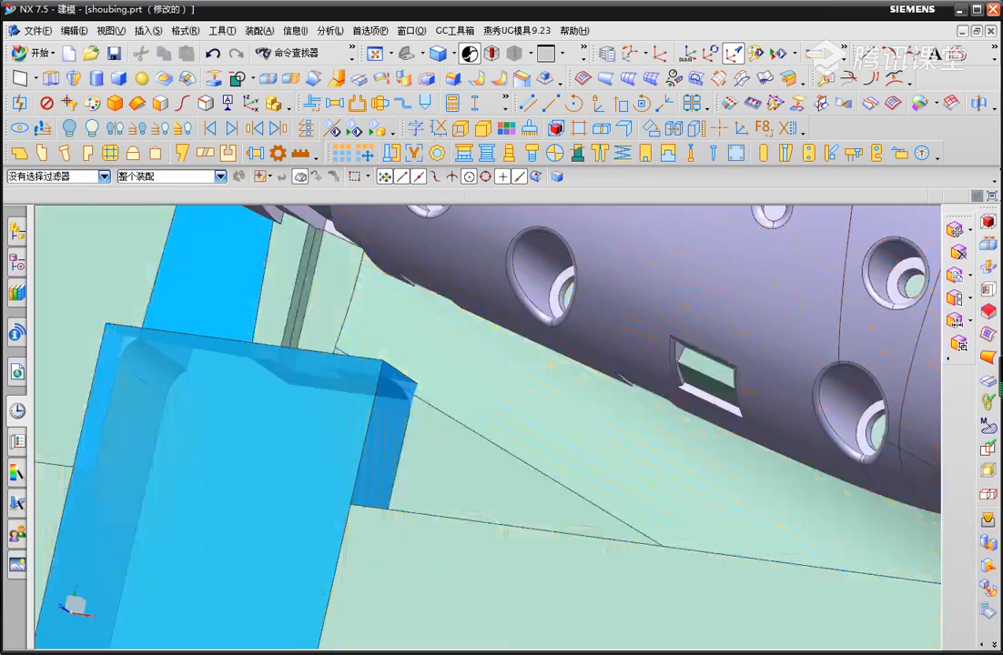
Chamfer the blue slider block's two inner vertical corner edges with a symmetric 3.5 mm distance.
key("c")
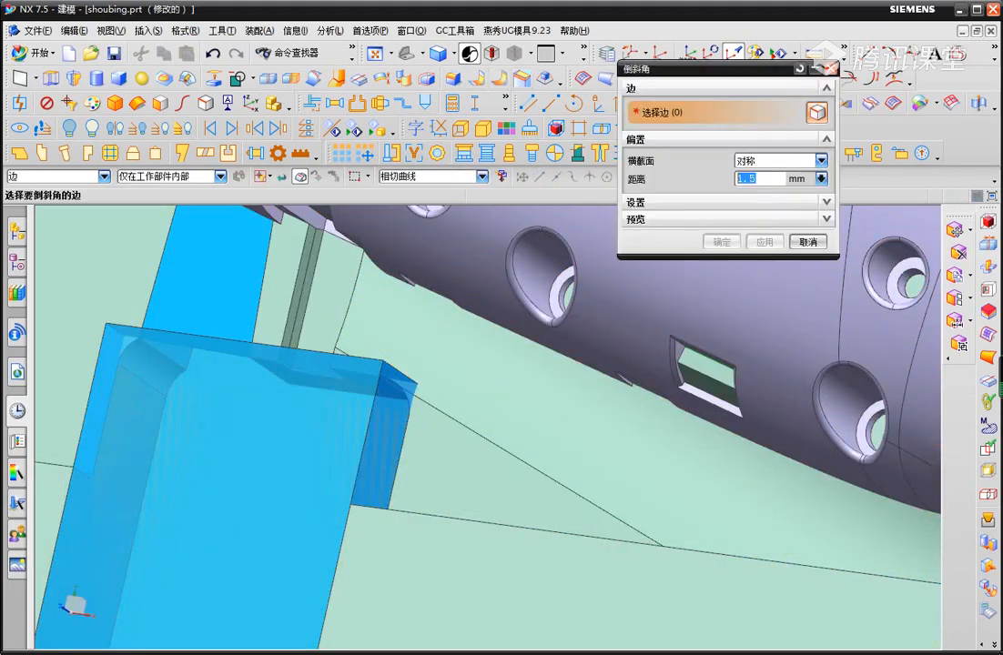
left_click(401, 375)
scroll(219, 510, "up", 3)
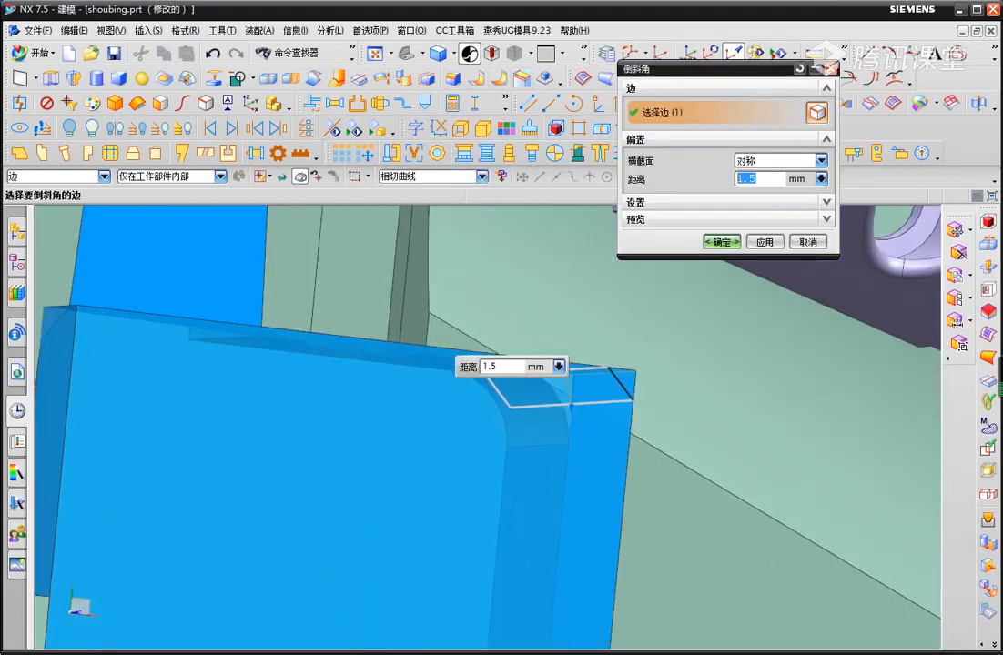
type(".5")
key("Return")
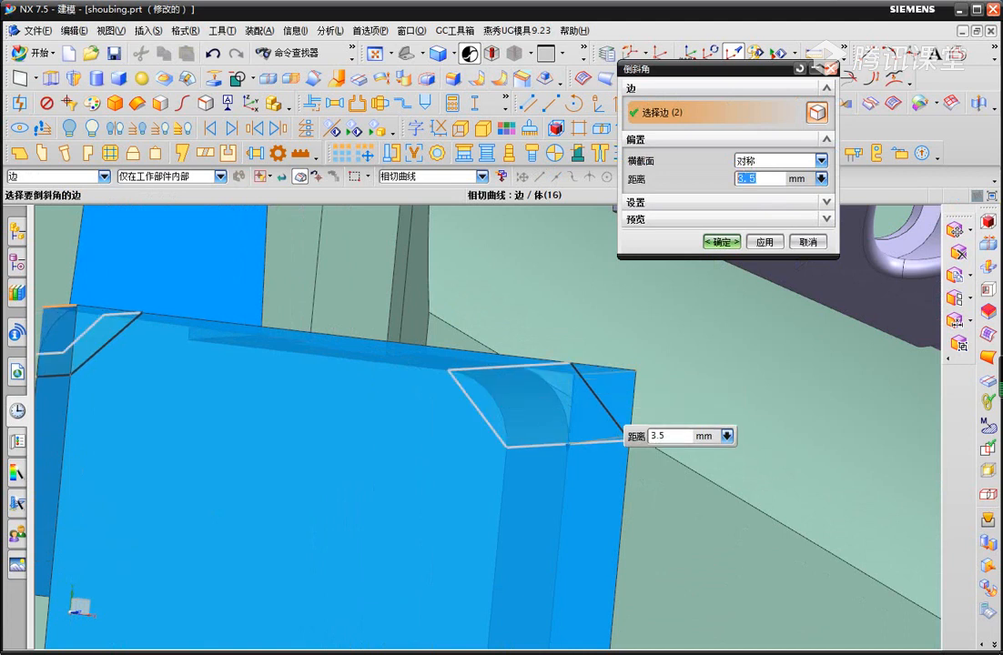
middle_click(214, 442)
scroll(214, 442, "down", 2)
middle_click_drag(214, 442, 182, 414)
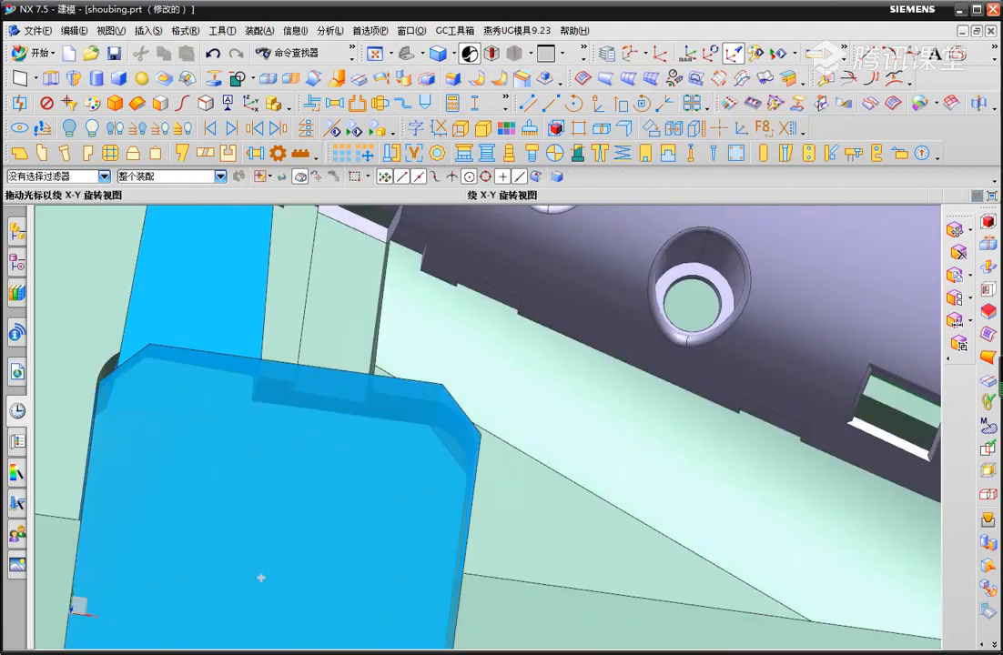
Show all bodies and give every face of the upper mould block the display inherited from its side face.
scroll(177, 409, "down", 3)
key("ctrl+shift+u")
middle_click_drag(215, 569, 222, 496)
scroll(273, 446, "down", 3)
key("ctrl+j")
left_click(437, 441)
middle_click(446, 442)
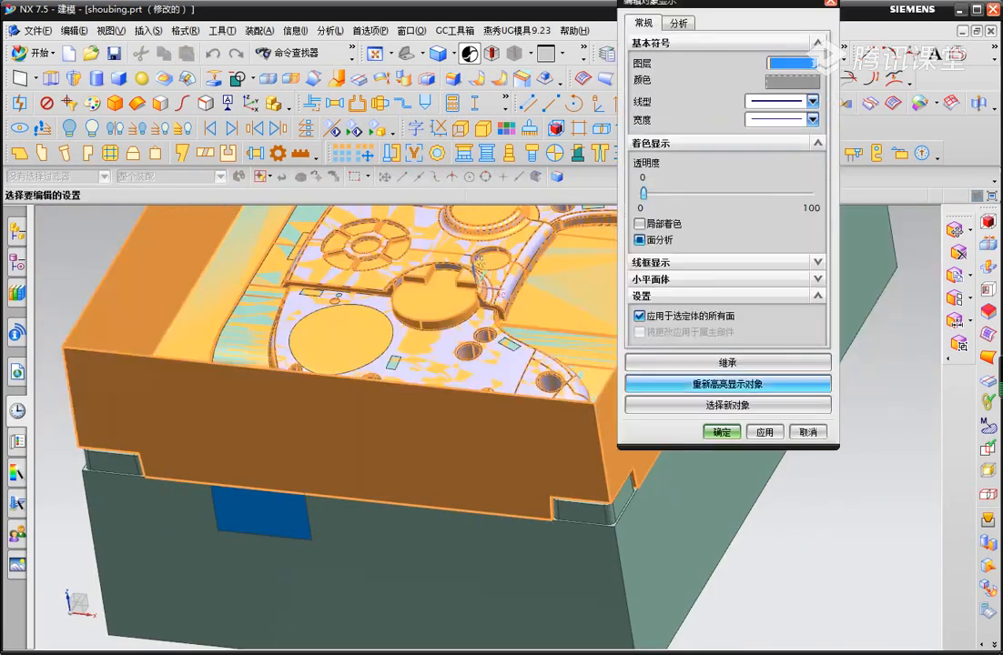
left_click(727, 362)
left_click(546, 437)
middle_click(546, 437)
left_click(725, 432)
Create a bounding block on the slider's outer face with 0 mm default clearance, extending it 15 mm downward and 40 mm outward.
scroll(314, 505, "down", 3)
middle_click_drag(316, 477, 293, 514)
scroll(293, 501, "up", 4)
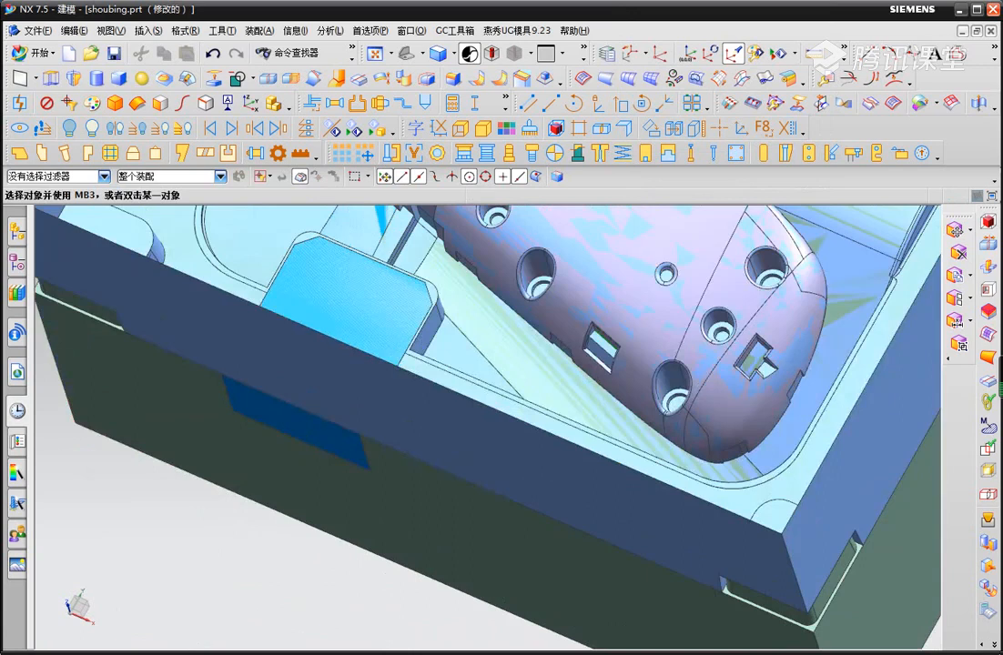
left_click(987, 222)
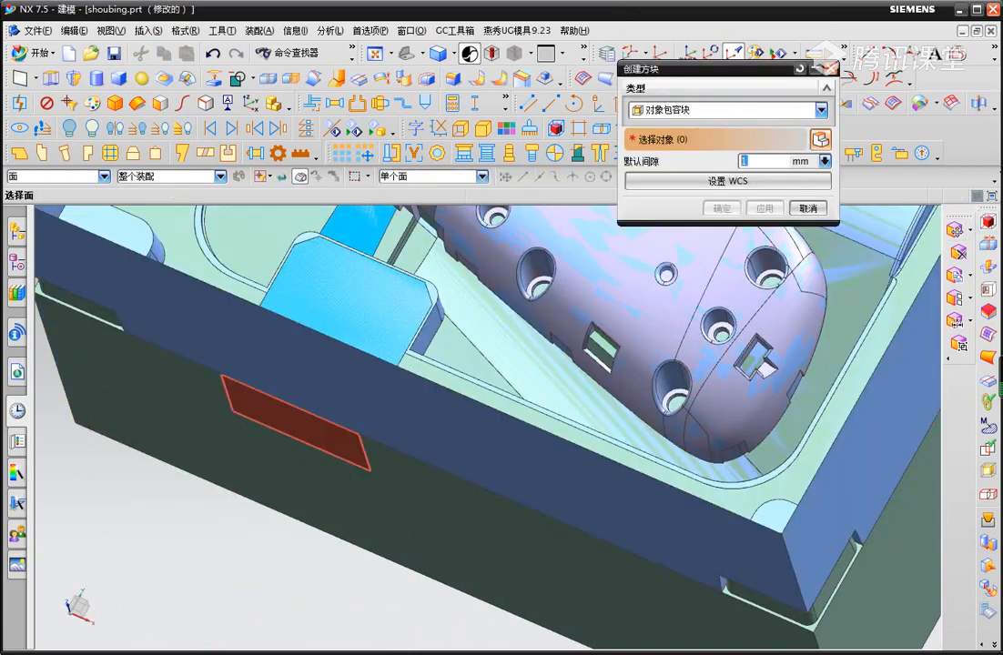
left_click(312, 433)
scroll(314, 433, "down", 1)
middle_click_drag(341, 435, 309, 341)
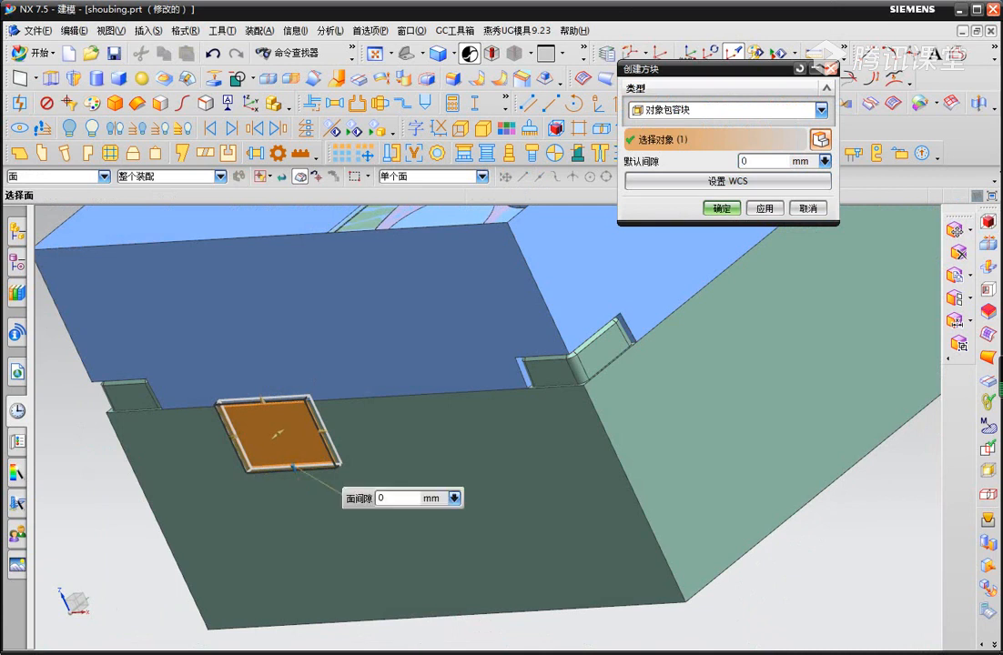
left_click_drag(293, 466, 317, 521)
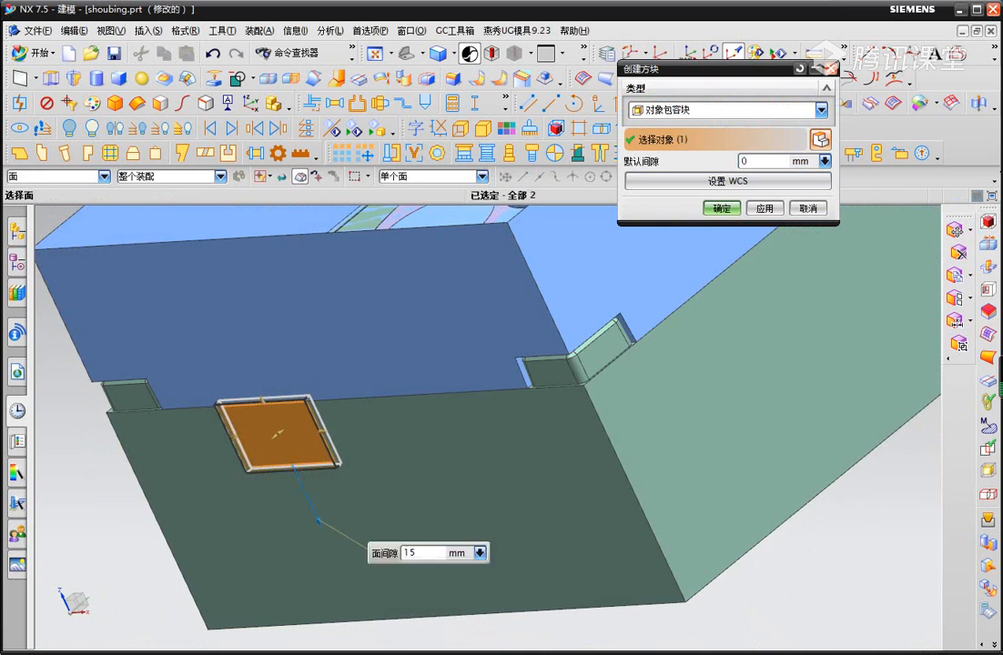
left_click_drag(278, 435, 182, 507)
middle_click_drag(296, 428, 318, 437)
middle_click_drag(261, 365, 377, 345, "shift")
left_click_drag(136, 466, 132, 468)
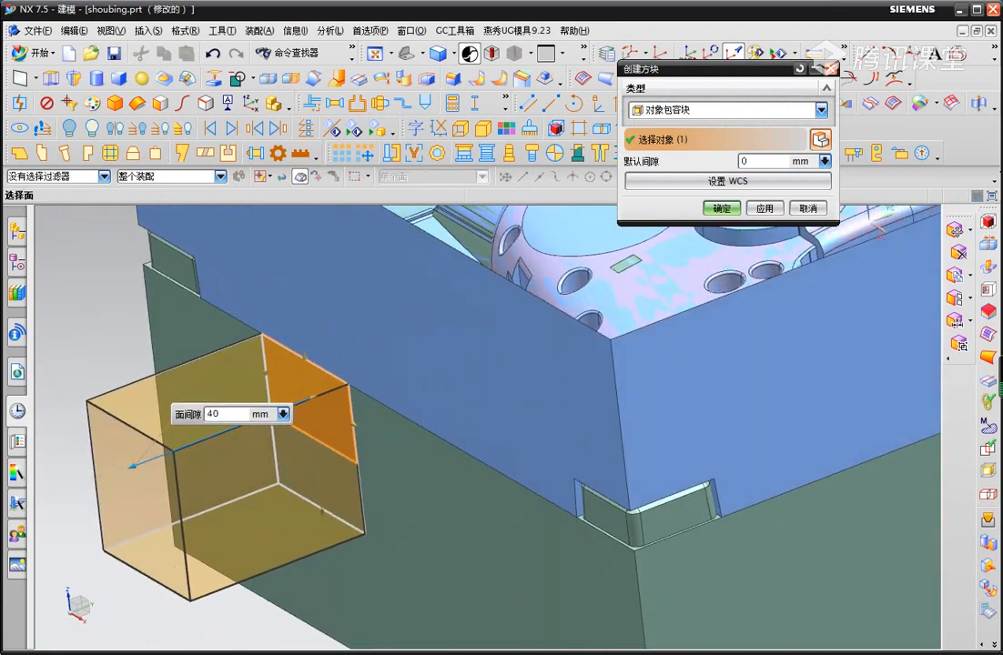
middle_click(132, 468)
Hide the upper and lower mould blocks so only the controller shell and slider bodies are shown.
left_click(387, 378)
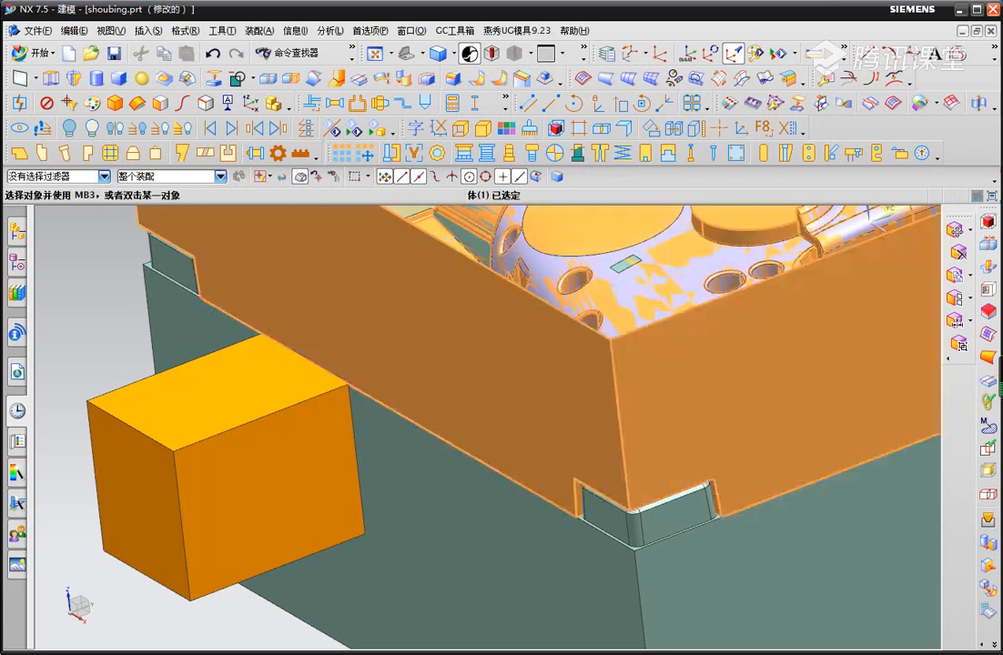
key("ctrl+b")
left_click(387, 396)
key("ctrl+b")
middle_click_drag(377, 346, 434, 350)
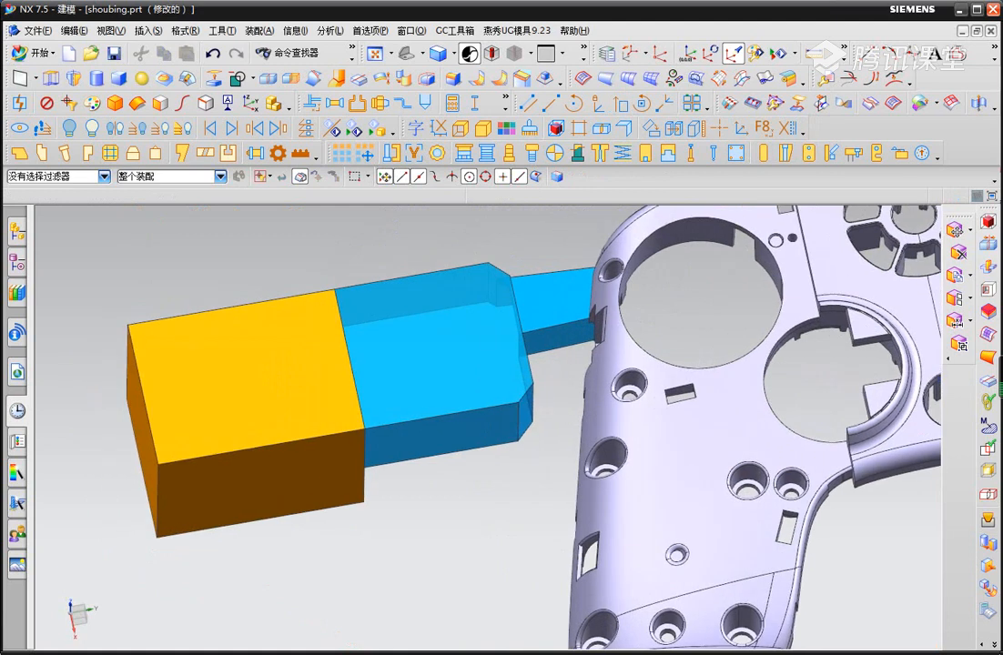
Unite the new outer block with the blue slider body.
right_click(358, 297)
left_click(410, 488)
left_click(381, 379)
middle_click_drag(380, 378, 384, 491)
left_click(252, 80)
left_click(254, 99)
left_click(381, 401)
left_click(307, 373)
middle_click(307, 373)
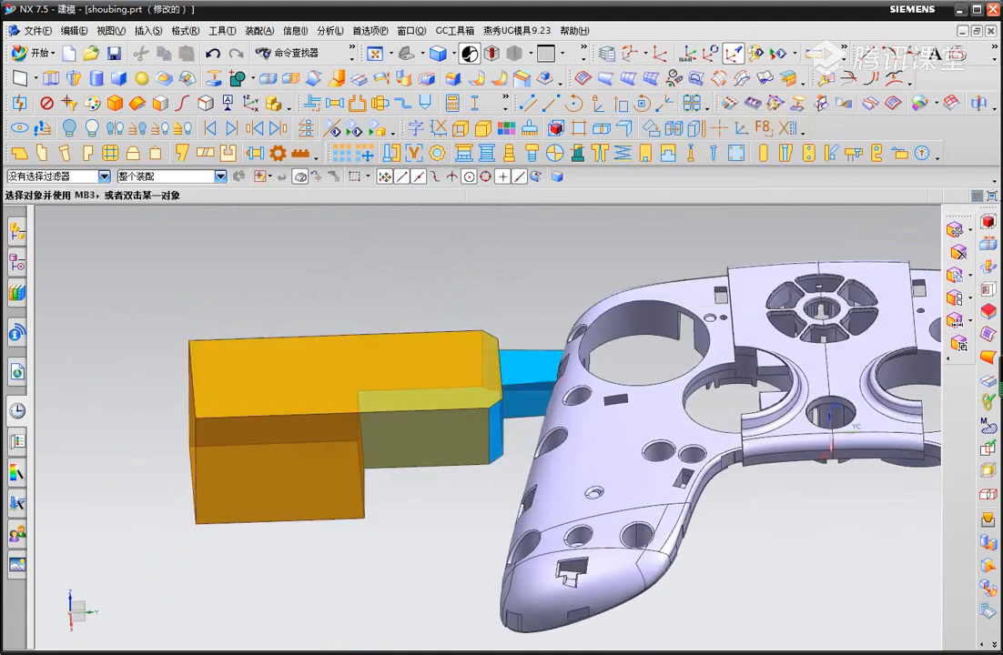
Give the yellow outer block the display inherited from the adjoining slider body's side face.
key("ctrl+j")
left_click(309, 373)
middle_click(309, 374)
left_click(701, 361)
left_click(446, 444)
middle_click(446, 444)
middle_click(446, 446)
Try hiding a body around the slider tip to inspect its fit in the shell clip, and undo the hide.
scroll(447, 447, "down", 1)
middle_click_drag(345, 358, 371, 305)
key("F8")
scroll(491, 361, "up", 7)
middle_click_drag(400, 402, 496, 401)
left_click(437, 405)
key("ctrl+b")
middle_click_drag(421, 356, 483, 383)
key("ctrl+z")
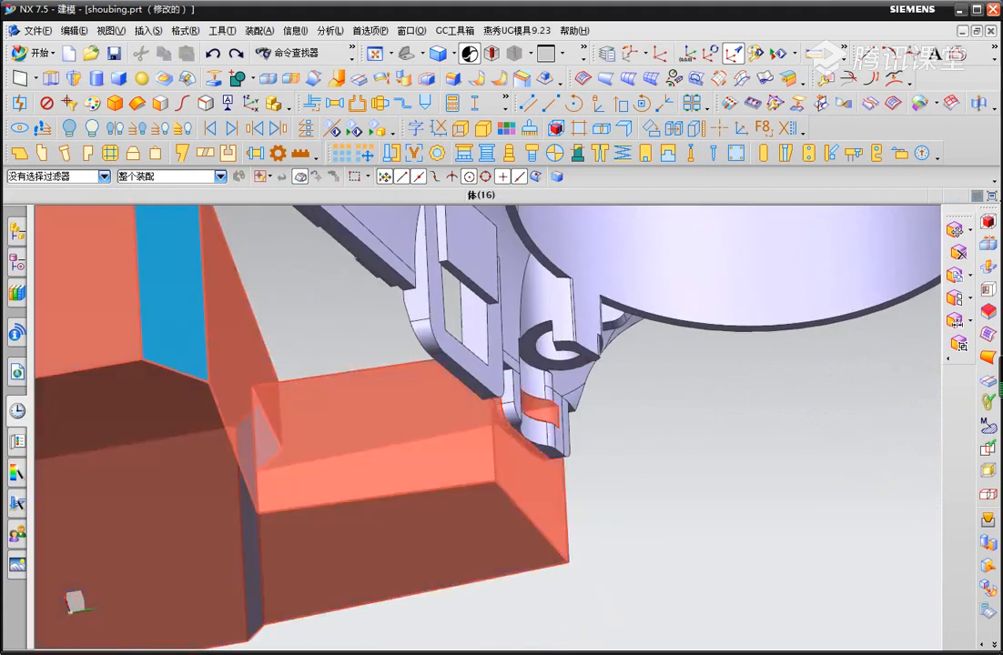
Try moving the slider body outward from the shell by 5 mm along the reversed vector.
key("ctrl+t")
left_click(420, 428)
middle_click(420, 427)
left_click(821, 161)
left_click(762, 178)
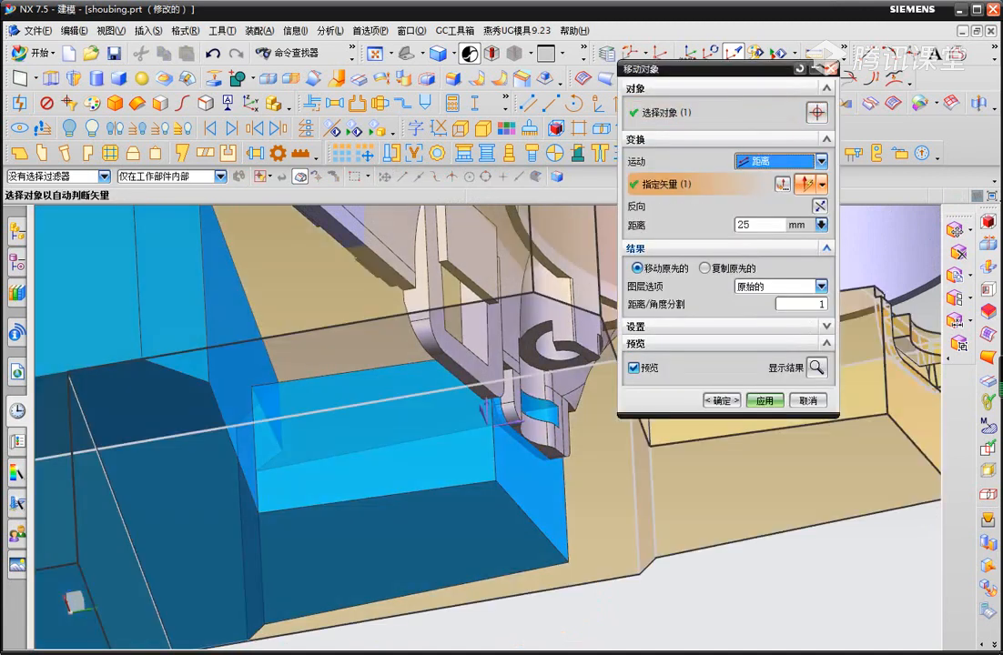
key("Return")
left_click(820, 206)
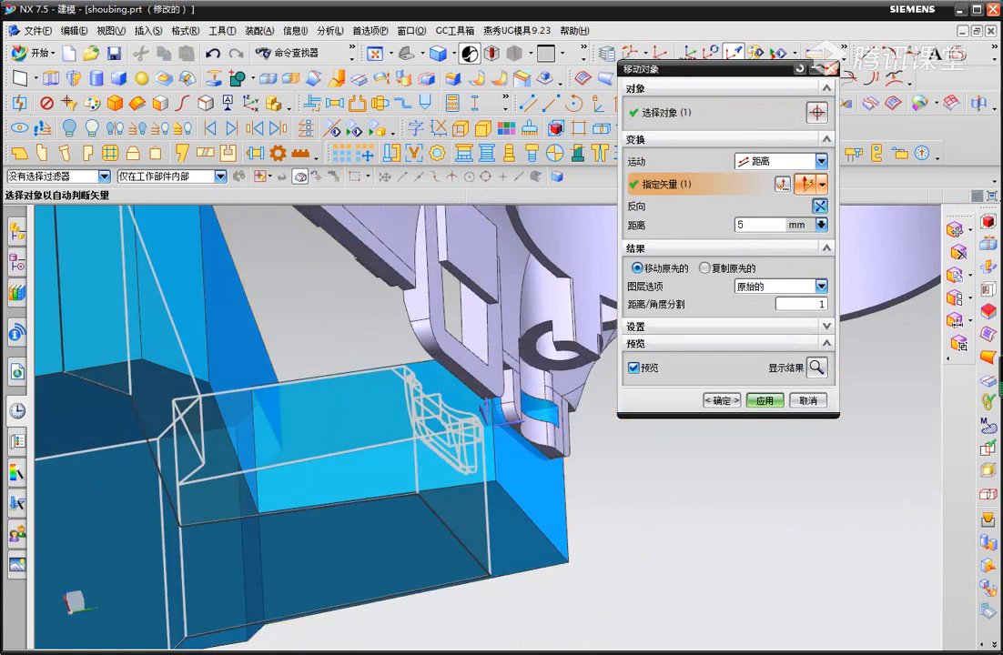
scroll(429, 344, "down", 1)
middle_click_drag(429, 344, 364, 437)
middle_click(411, 392)
middle_click_drag(300, 364, 305, 444, "shift")
scroll(388, 377, "down", 3)
key("Escape")
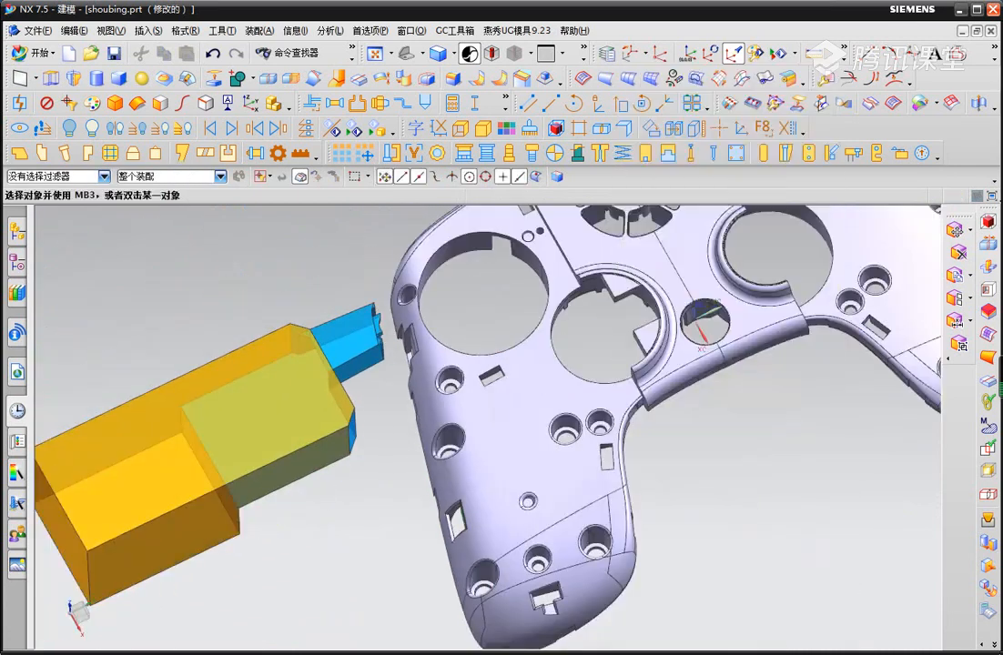
Place the WCS origin at the slider block's lower outer corner and show all bodies.
middle_click_drag(227, 428, 295, 397)
key("F8")
key("o")
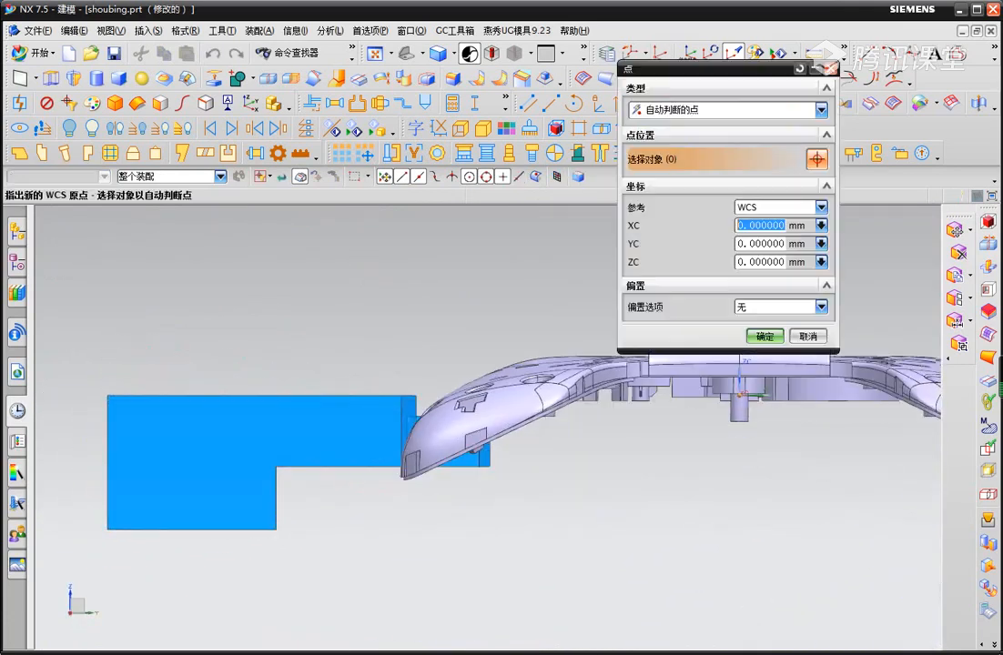
left_click(114, 536)
scroll(444, 385, "down", 3)
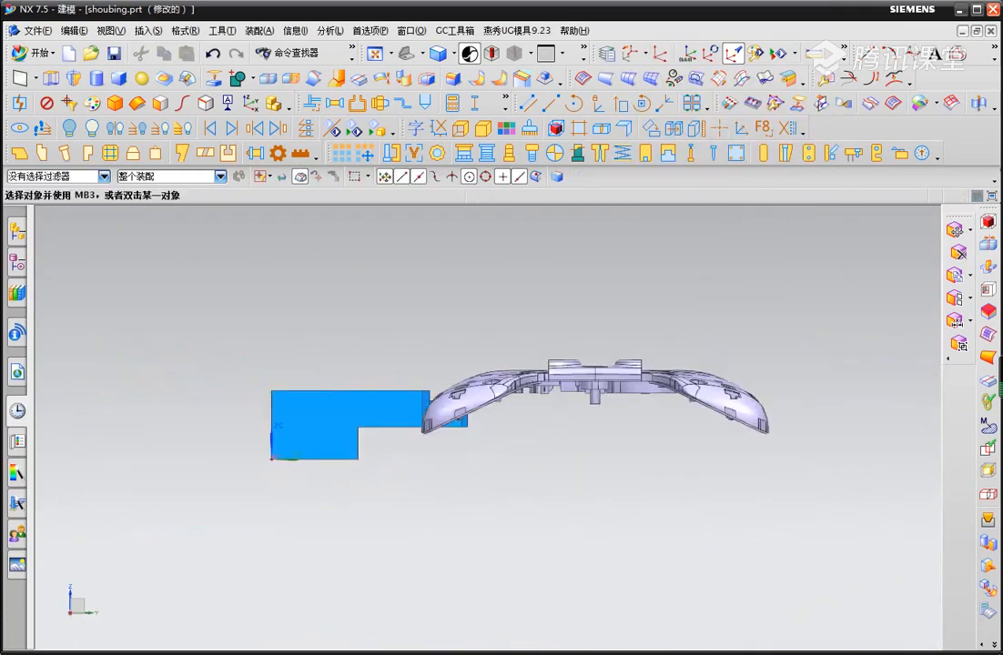
key("ctrl+shift+u")
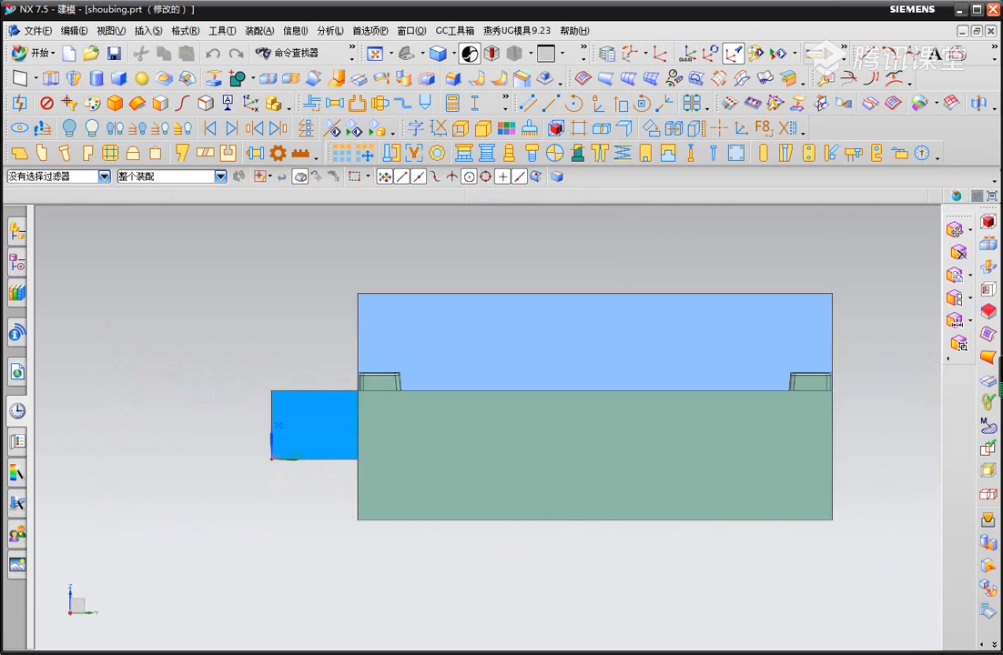
Measure the distance between the lower mould block's base and the slider block's underside.
key("d")
middle_click_drag(350, 566, 367, 505)
left_click(365, 505)
scroll(355, 474, "up", 4)
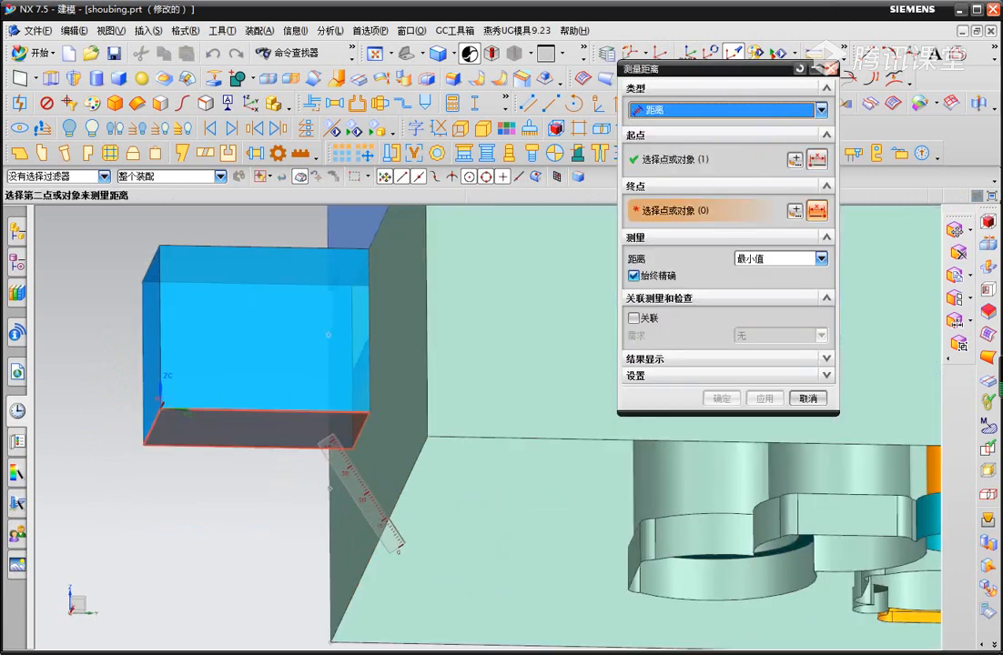
left_click(326, 439)
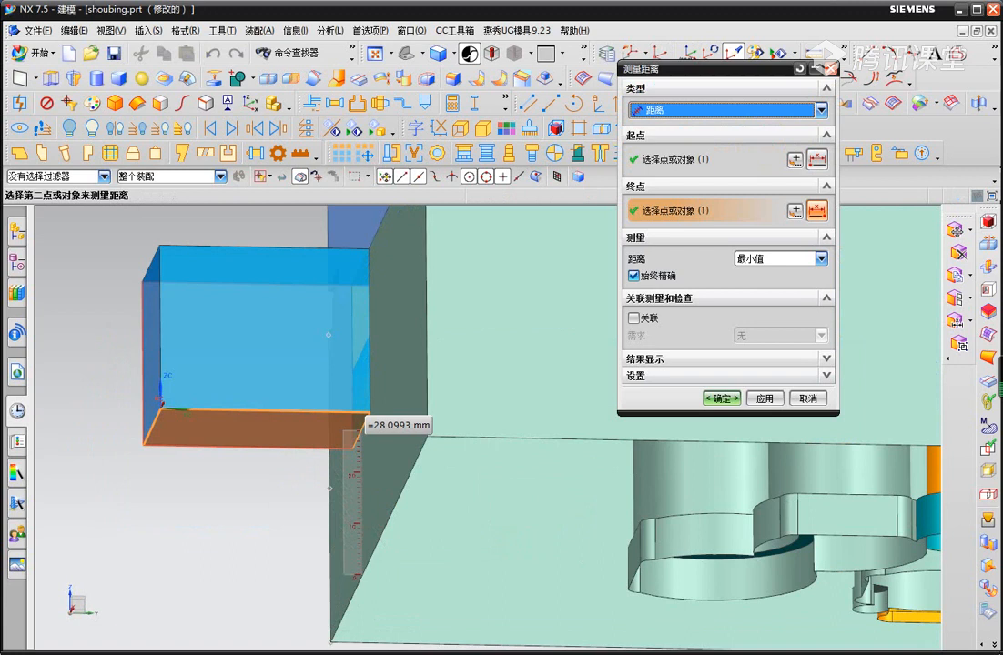
key("Escape")
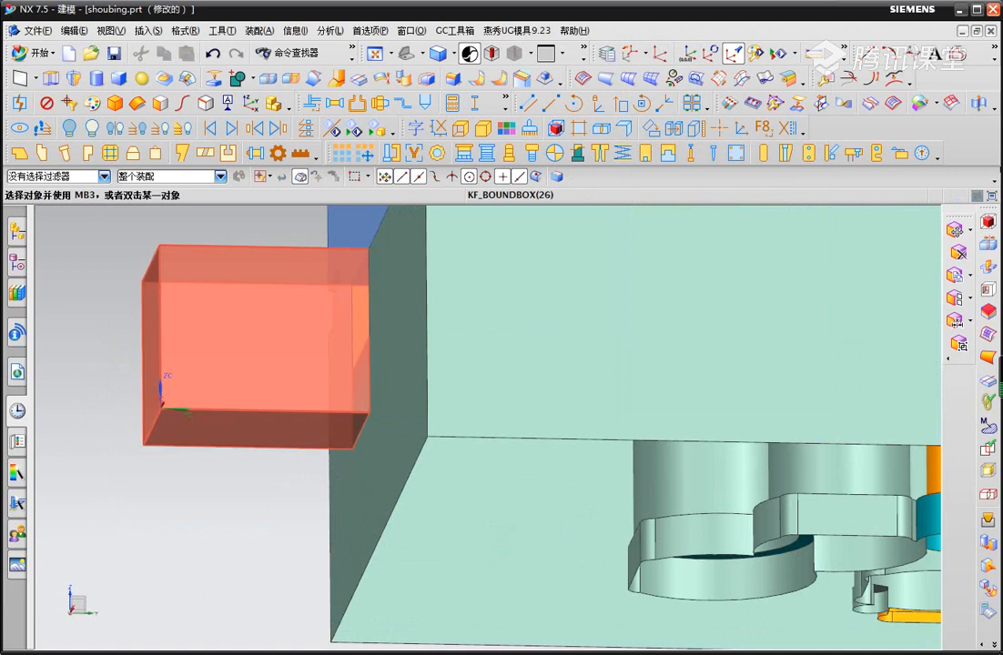
Offset the slider block's underside downward by 6 mm.
key("alt+s")
key("y")
key("o")
left_click(286, 432)
type("6")
key("Return")
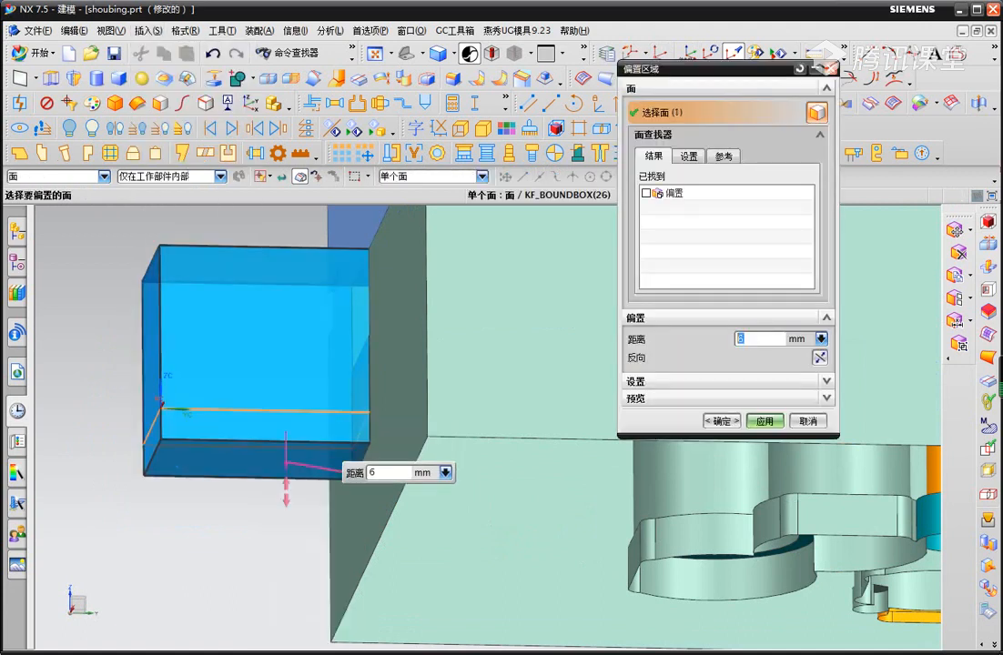
Split the slider block with a plane offset -28 mm from the lower mould block's base face.
key("alt+s")
key("t")
key("p")
left_click(273, 383)
middle_click(273, 382)
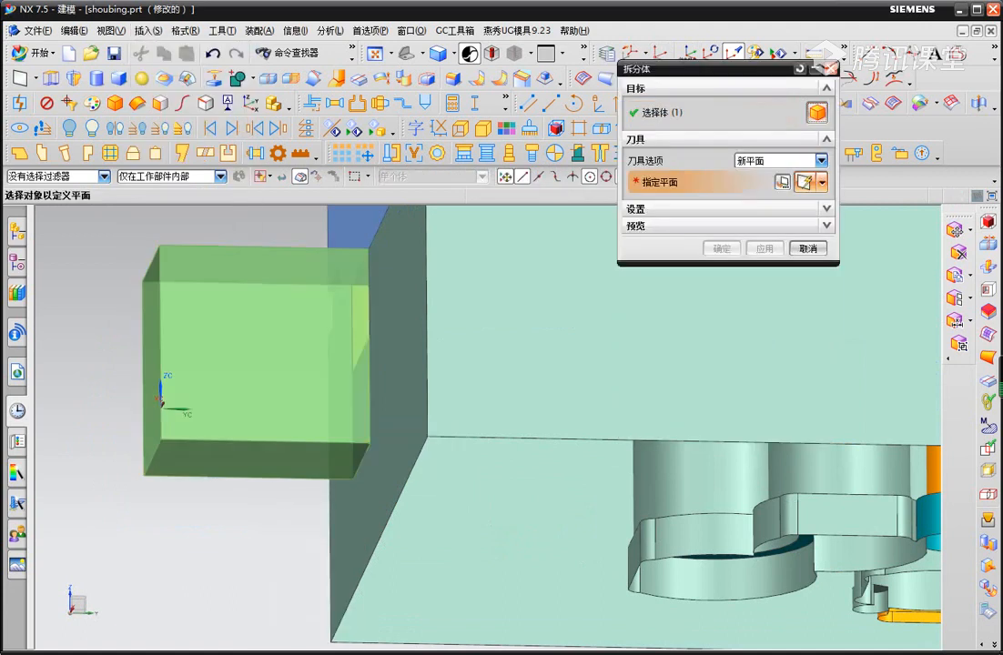
left_click(464, 514)
type("-")
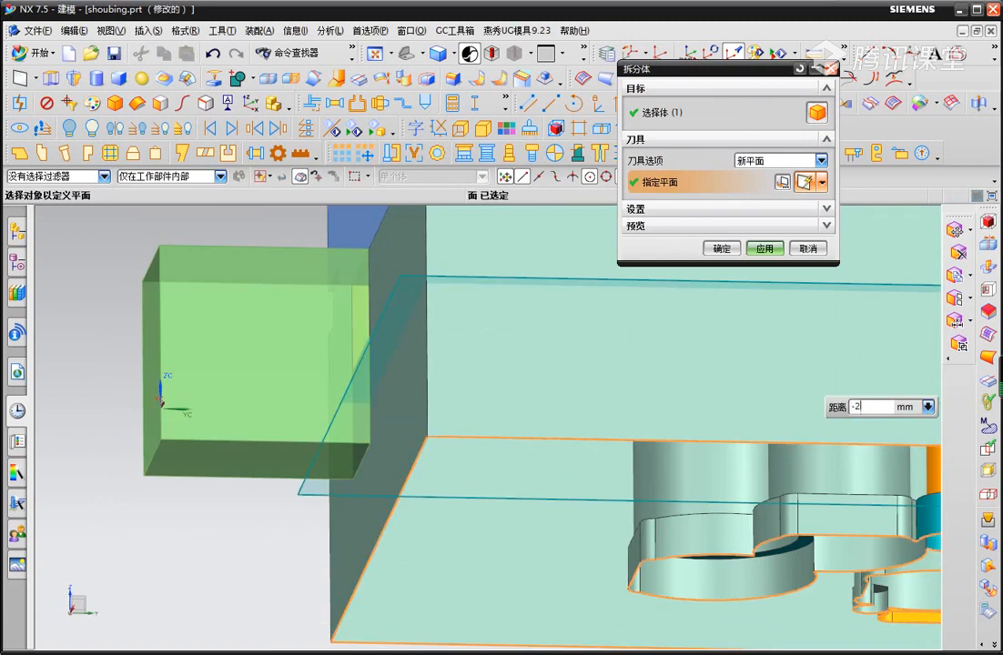
type("28")
key("Return")
middle_click(464, 514)
middle_click(465, 515)
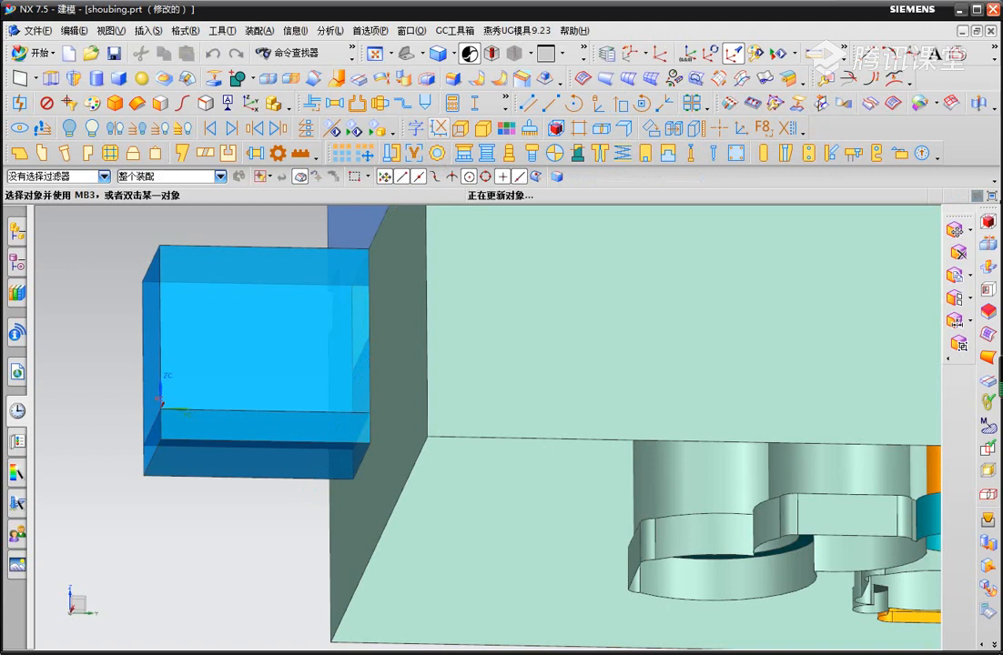
Remove the split bodies' parameters and delete the thin piece below the split.
left_click(438, 128)
scroll(257, 466, "down", 4)
left_click(255, 462)
key("Delete")
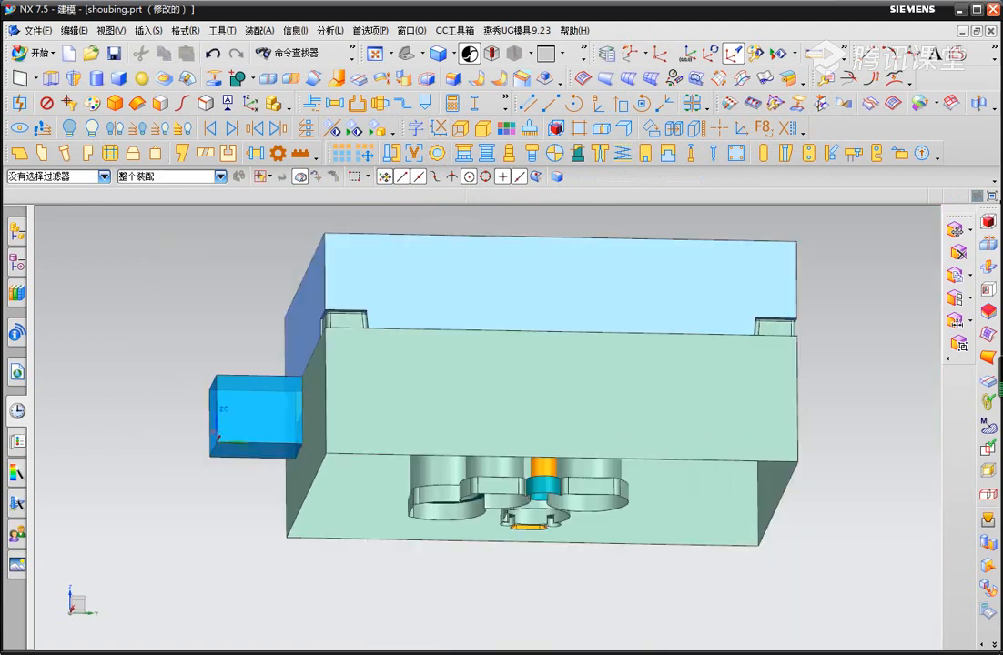
middle_click_drag(211, 369, 227, 473)
scroll(227, 473, "up", 4)
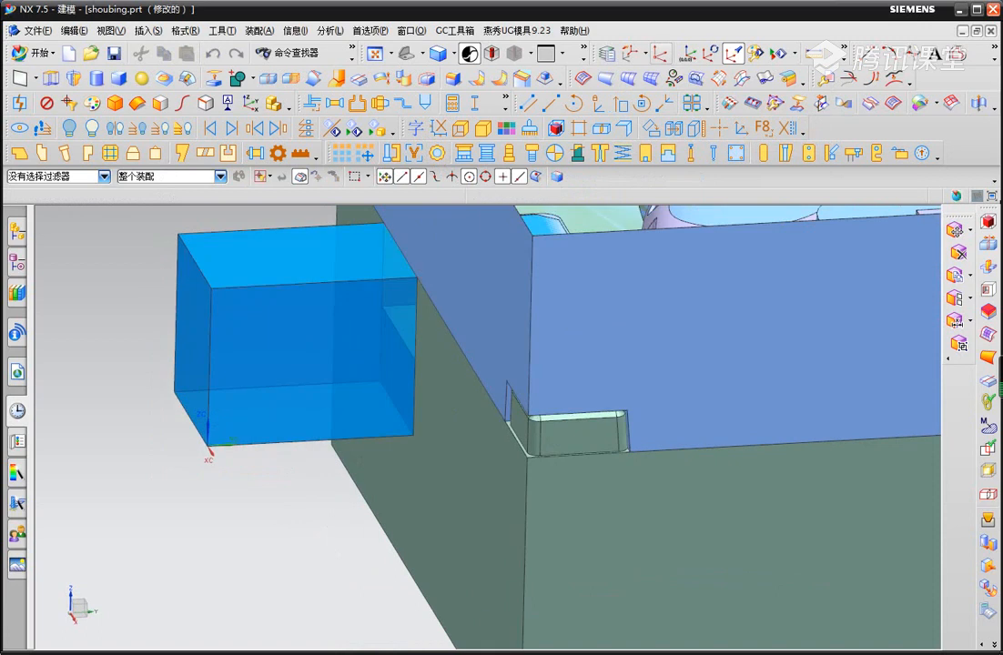
left_click(660, 53)
scroll(214, 436, "up", 6)
key("Escape")
key("alt+s")
key("Escape")
key("o")
key("Escape")
Split the slider block horizontally with a plane parallel to the XC-YC plane, offset upward from its base.
key("alt+s")
key("t")
key("p")
left_click(257, 457)
scroll(259, 463, "down", 3)
middle_click(255, 462)
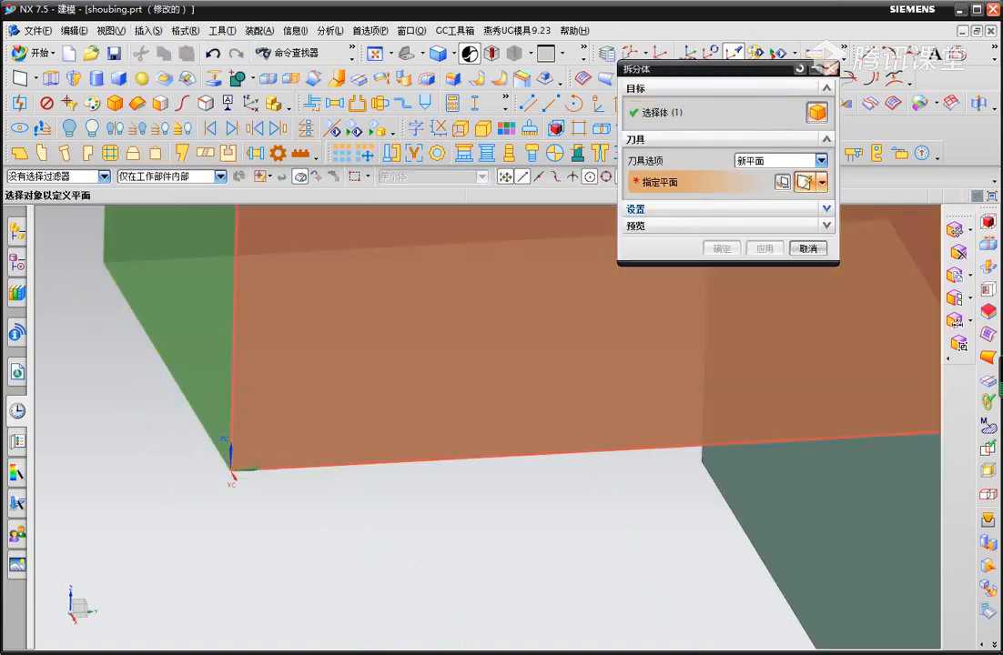
left_click(822, 183)
left_click(807, 511)
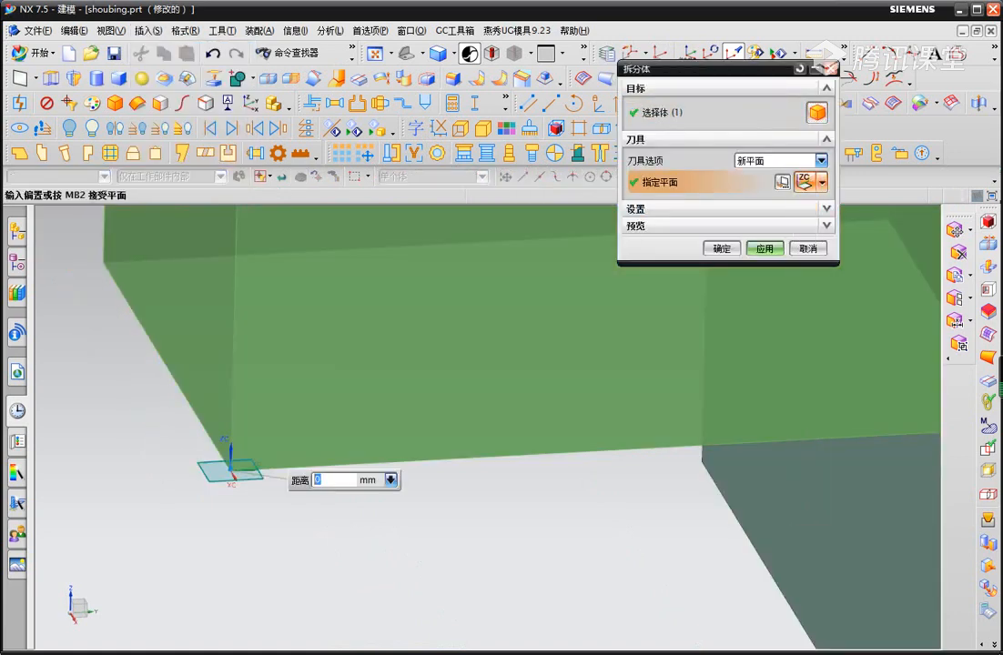
key("Return")
middle_click(345, 492)
scroll(346, 492, "down", 6)
middle_click_drag(496, 354, 477, 314)
key("Escape")
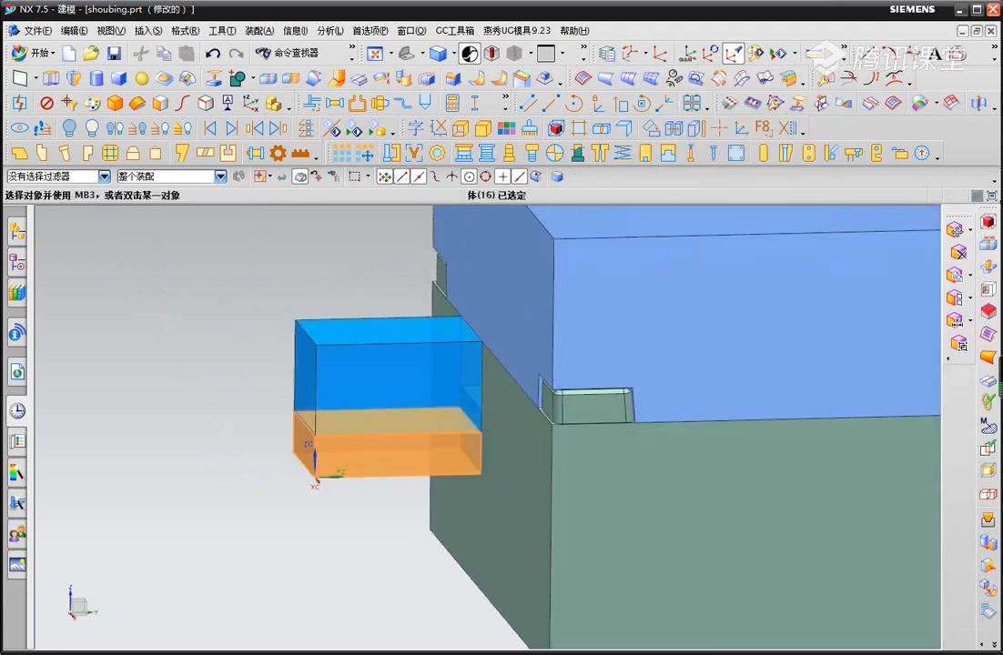
Draft the upper piece's outer end face inward, using the From Edges type with its lower outer edge fixed.
left_click(147, 30)
mouse_move(182, 278)
left_click(306, 280)
left_click(822, 110)
left_click(649, 139)
left_click(294, 419)
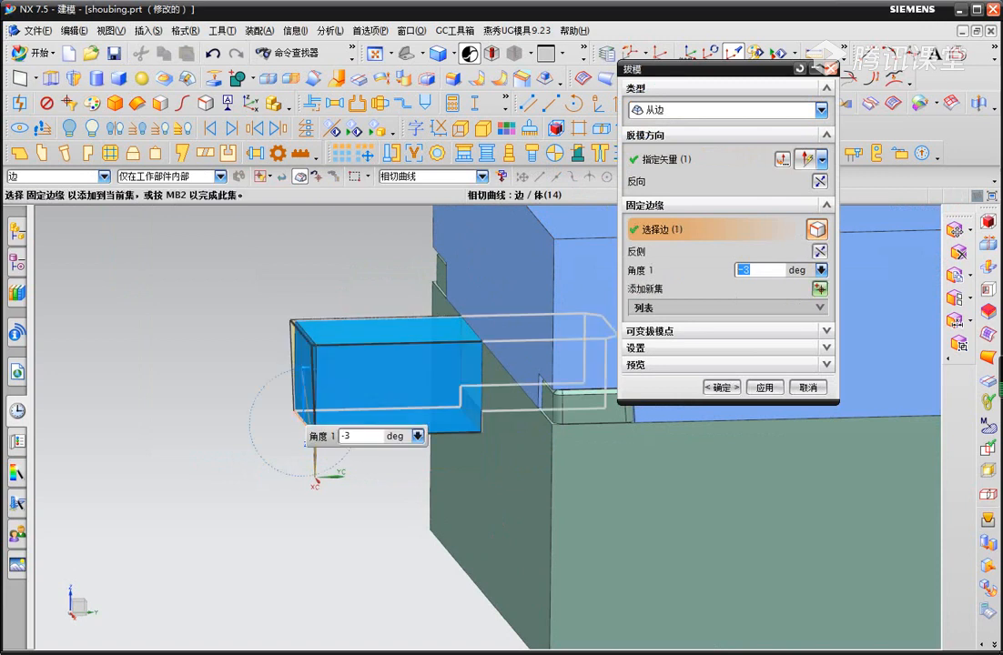
middle_click(296, 417)
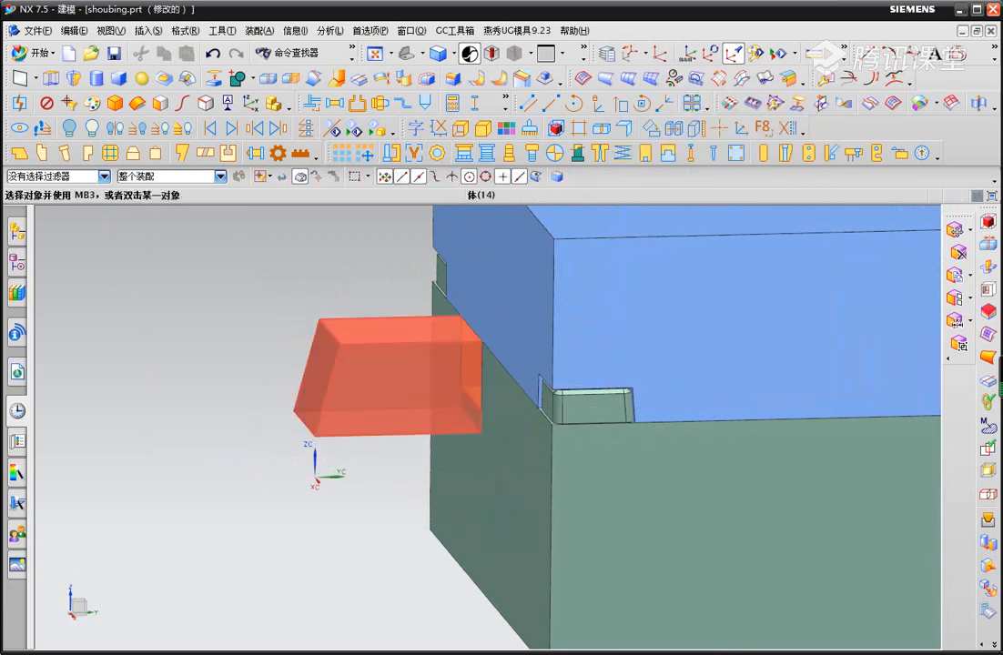
Show all bodies again and unite the drafted upper piece with the lower piece of the slider block.
key("ctrl+shift+u")
key("a")
left_click(440, 373)
left_click(428, 453)
middle_click(427, 453)
key("F8")
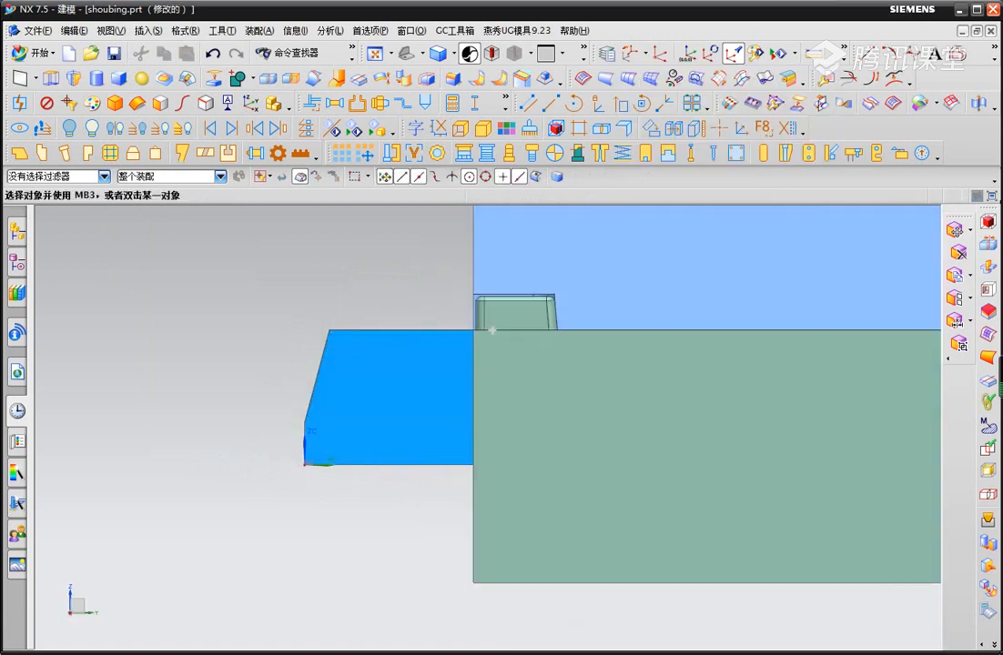
scroll(383, 336, "up", 2)
middle_click_drag(314, 373, 285, 379, "shift")
scroll(285, 379, "down", 1)
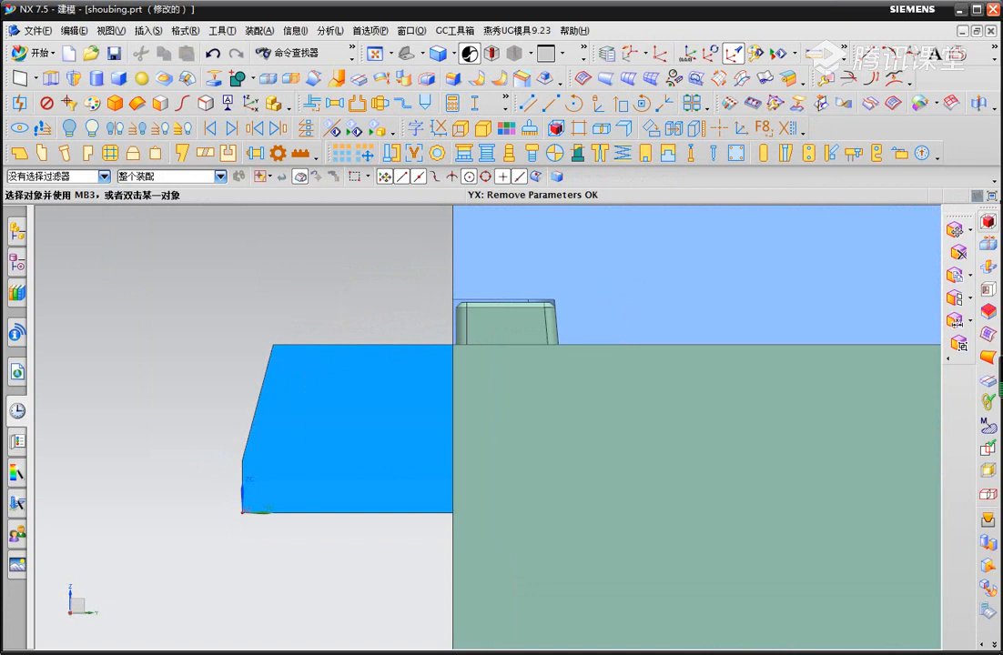
Start a bounding block around the slider block's drafted outer face, with the default clearance set to 0 mm.
left_click(989, 221)
middle_click_drag(368, 337, 464, 351)
left_click(276, 390)
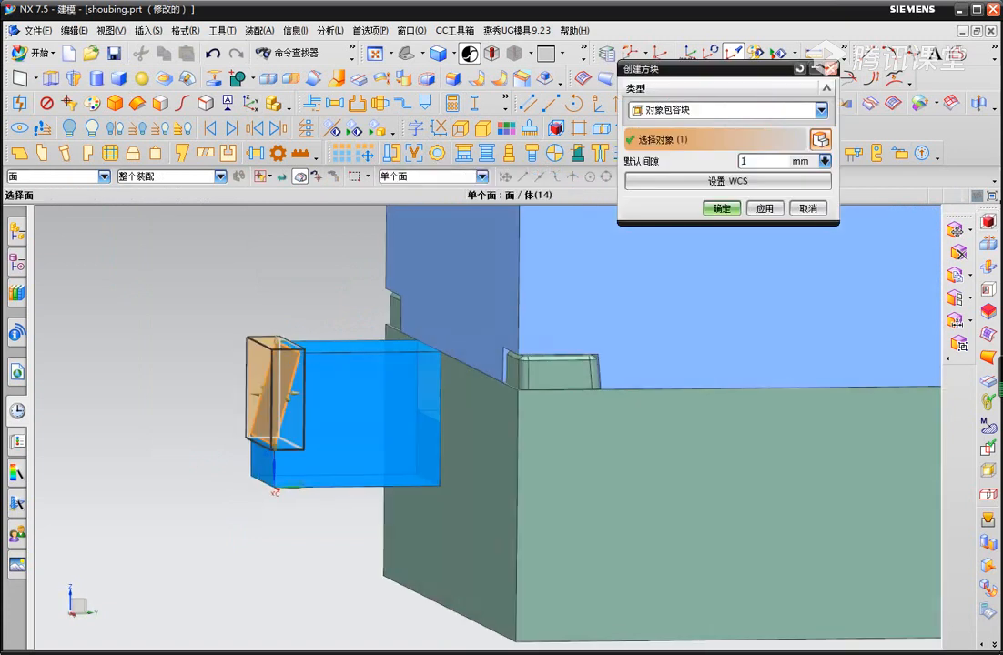
left_click(741, 161)
type("0")
key("Return")
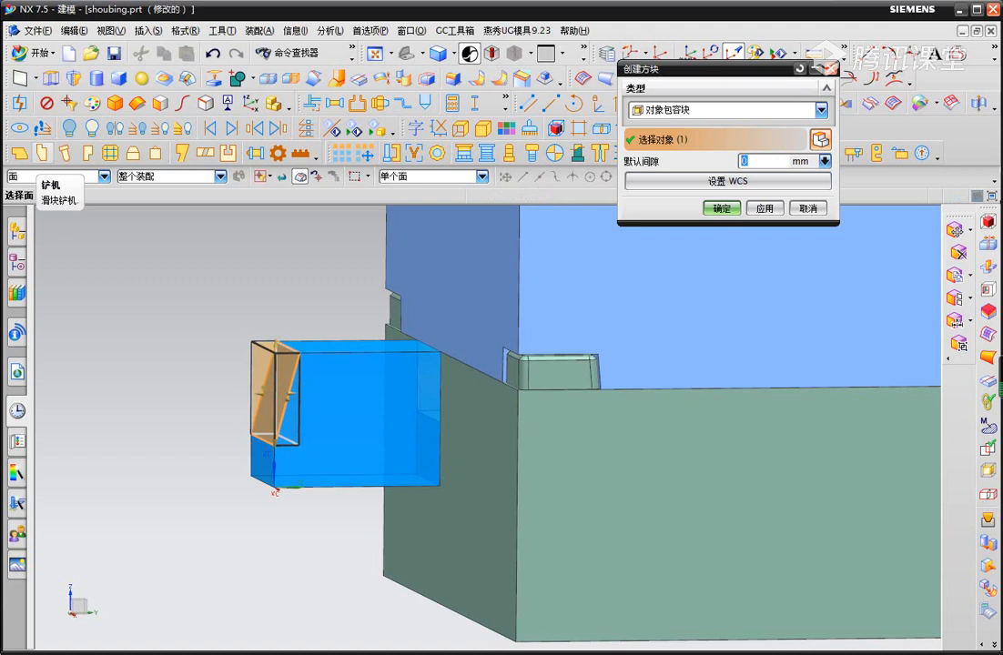
Stretch the bounding block upward and outward away from the slider, and create it.
scroll(164, 389, "down", 5)
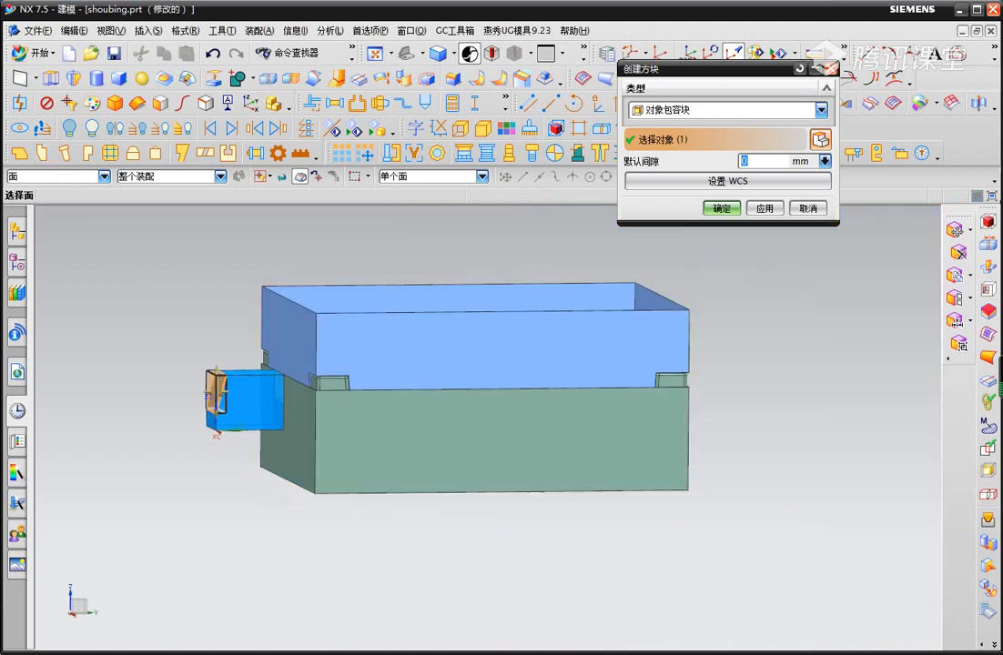
middle_click_drag(202, 365, 213, 426)
scroll(211, 426, "up", 5)
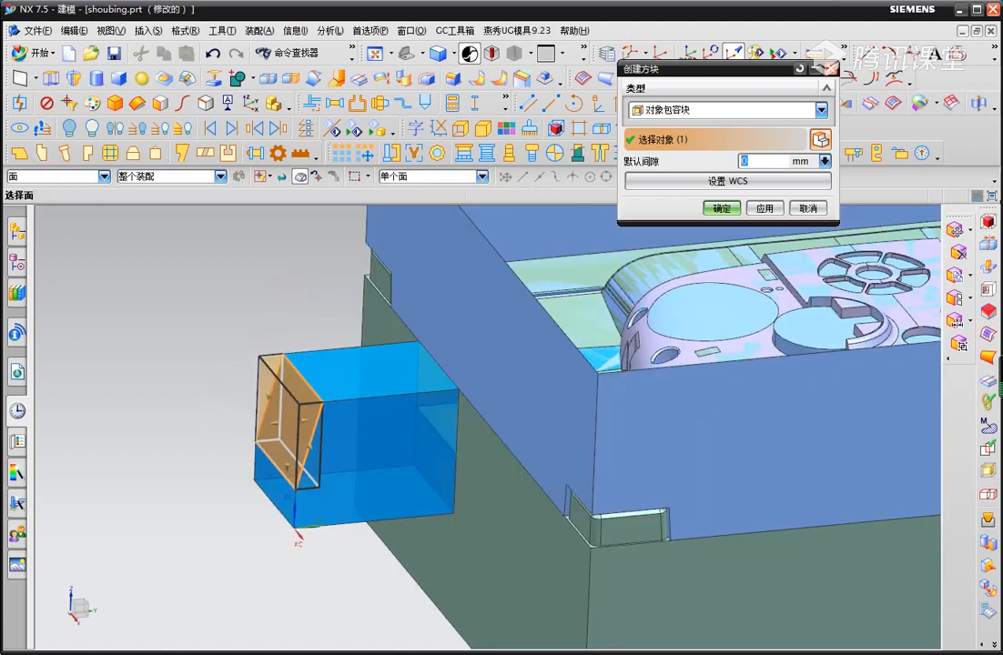
left_click_drag(289, 369, 292, 301)
left_click_drag(241, 425, 137, 435)
middle_click(273, 410)
Split the new wedge block with a plane on the slider's drafted face at a distance of 0 mm.
middle_click_drag(478, 362, 403, 398)
scroll(287, 464, "up", 3)
key("alt+s")
key("t")
key("p")
left_click(282, 401)
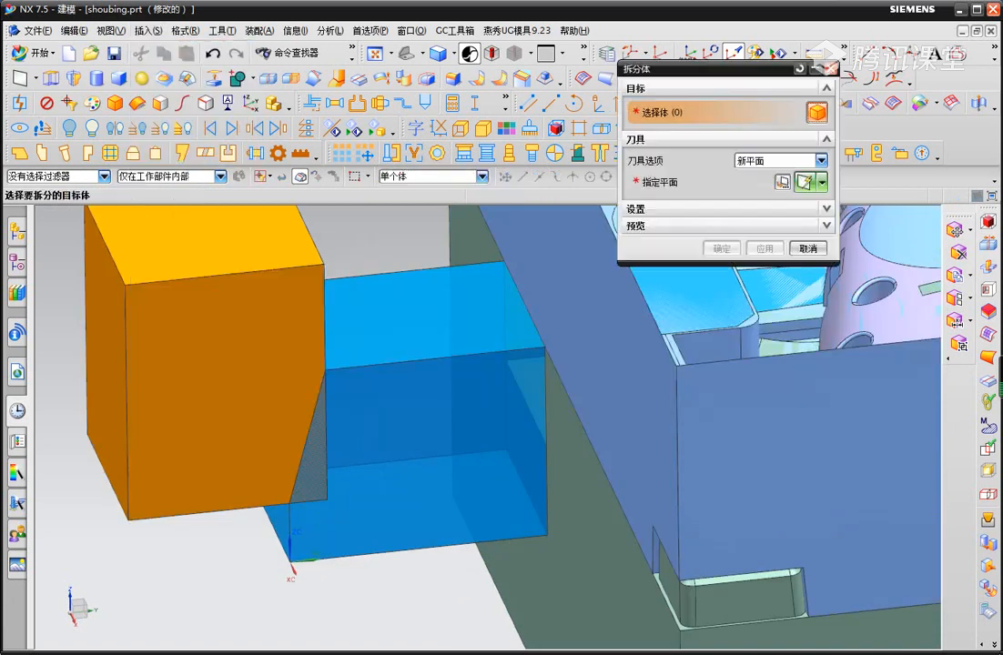
middle_click(282, 401)
left_click(305, 409)
left_click(387, 436)
type("0")
key("Return")
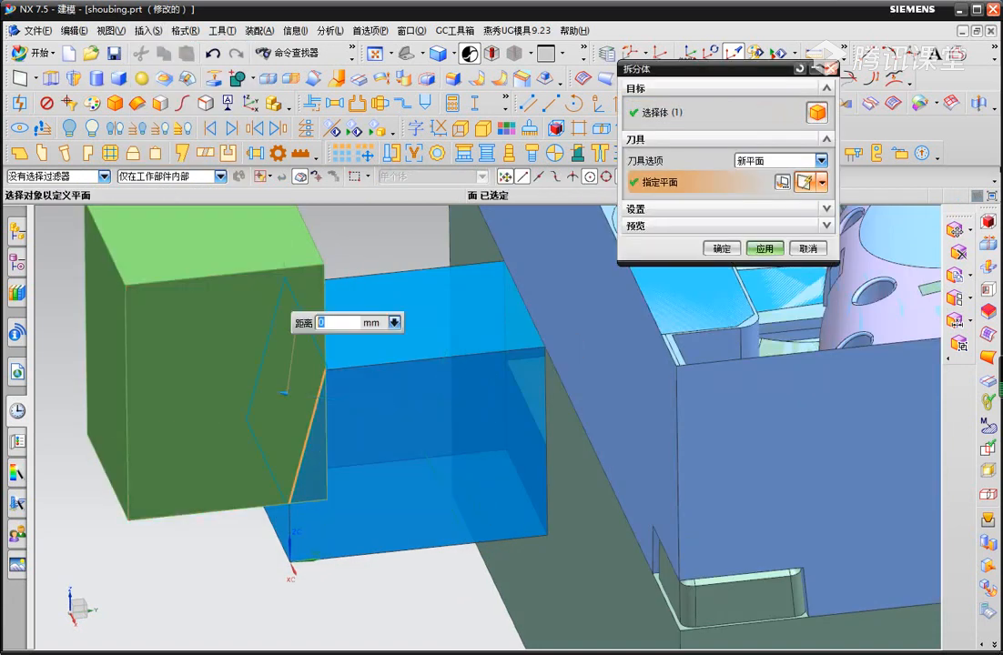
middle_click(387, 436)
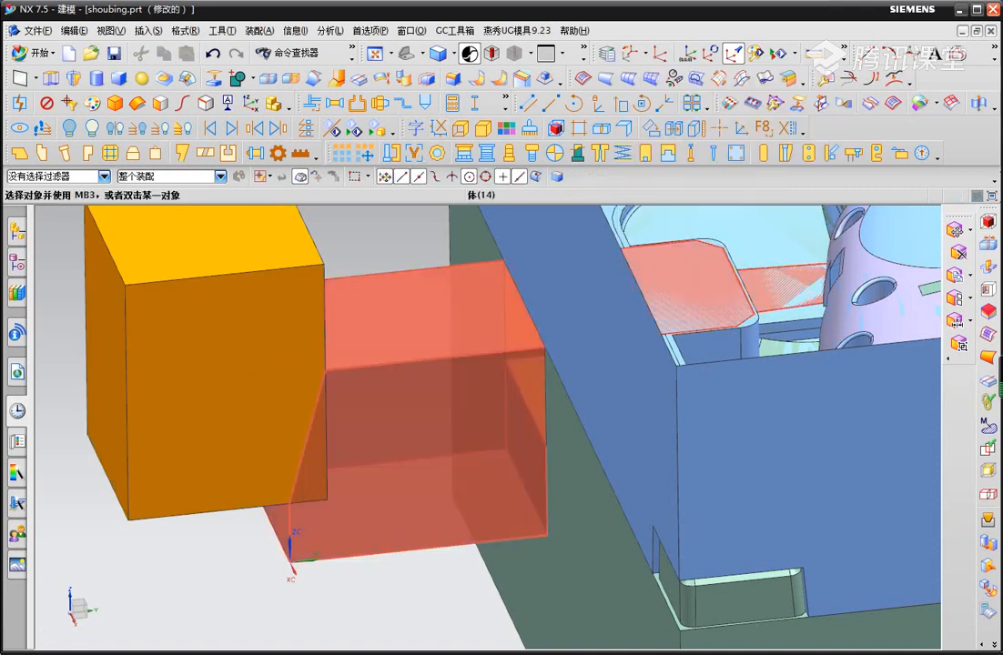
Offset the wedge block's two side faces inward by 1 mm with Offset Region.
scroll(346, 435, "down", 2)
key("alt+s")
key("y")
key("o")
left_click(282, 409)
scroll(292, 409, "down", 2)
middle_click_drag(350, 333, 380, 460)
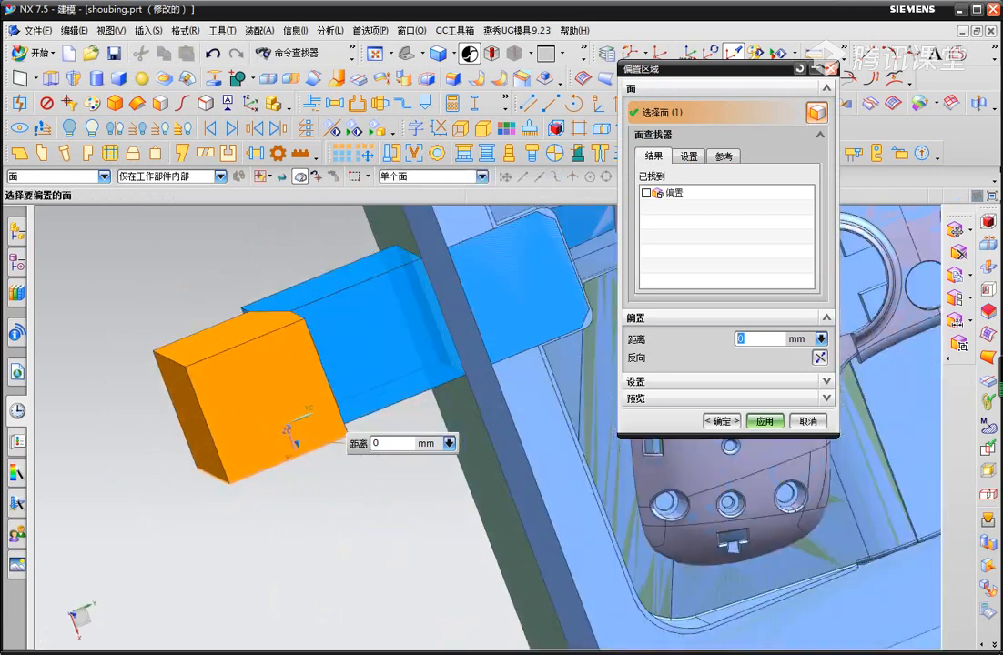
left_click(239, 337)
type("1")
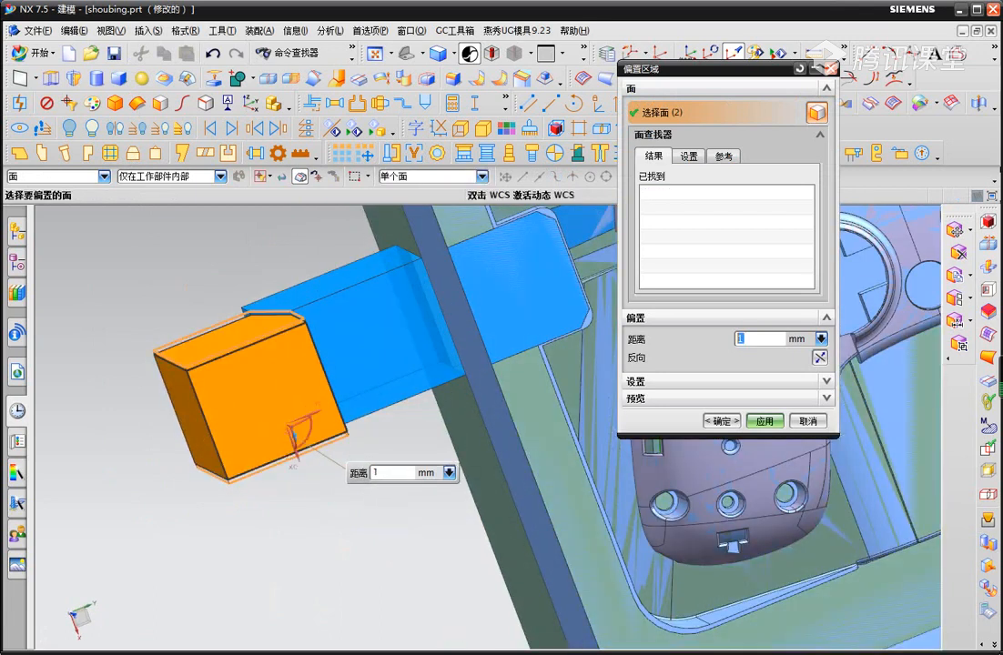
middle_click(291, 410)
middle_click(291, 410)
Try to split the wedge block with a plane picked on the slider.
scroll(291, 410, "down", 2)
middle_click_drag(292, 455, 255, 391)
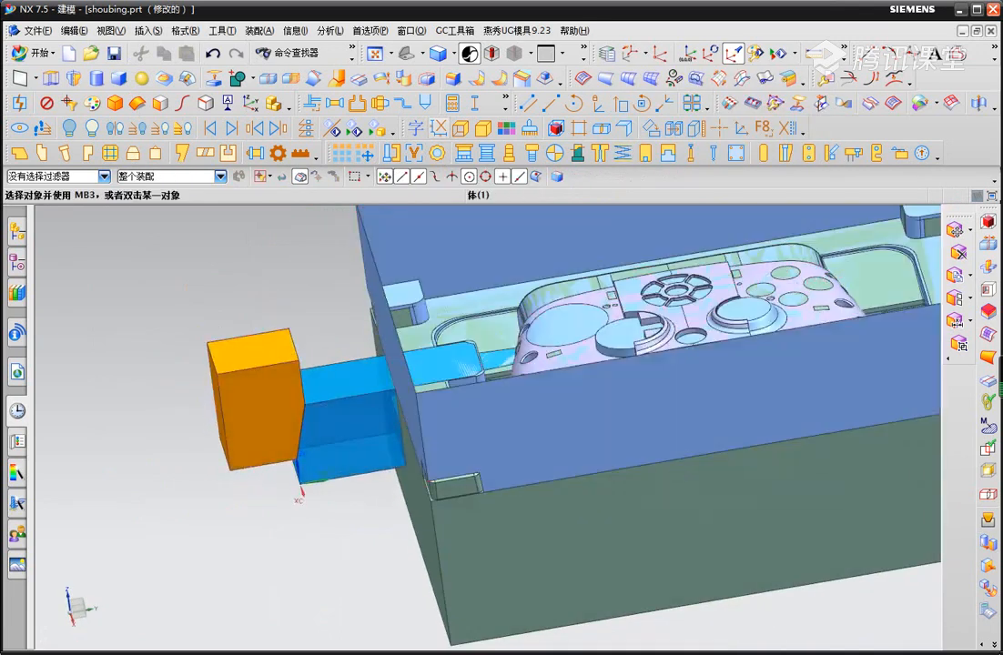
scroll(301, 366, "up", 2)
key("alt+s")
key("t")
key("t")
left_click(264, 401)
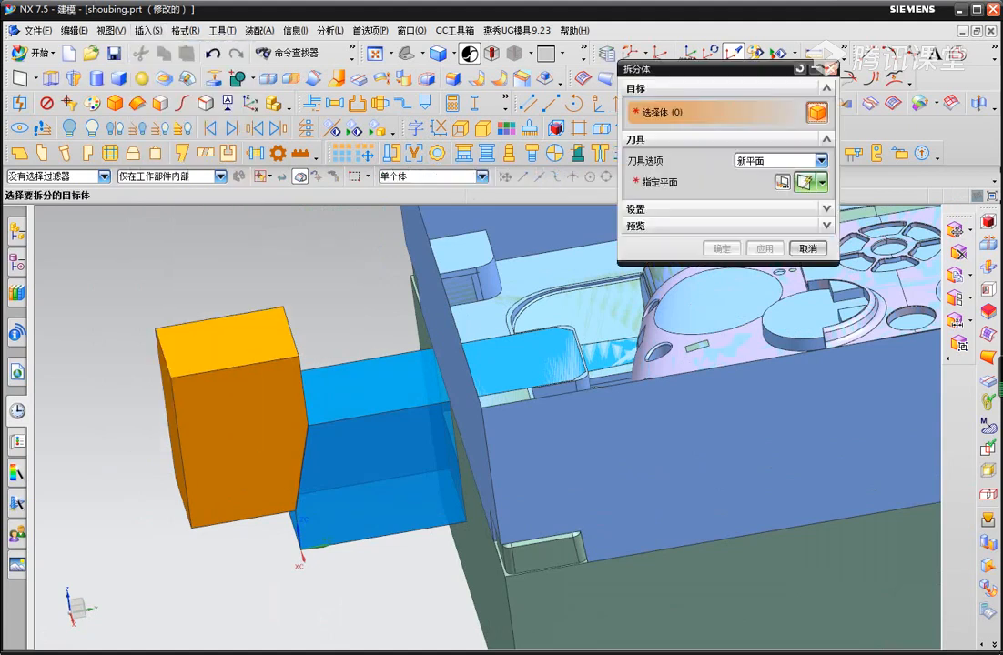
middle_click(264, 401)
left_click(369, 384)
middle_click(369, 384)
Split the wedge block horizontally along the slider block's top face at a distance of 0 mm.
scroll(301, 441, "up", 5)
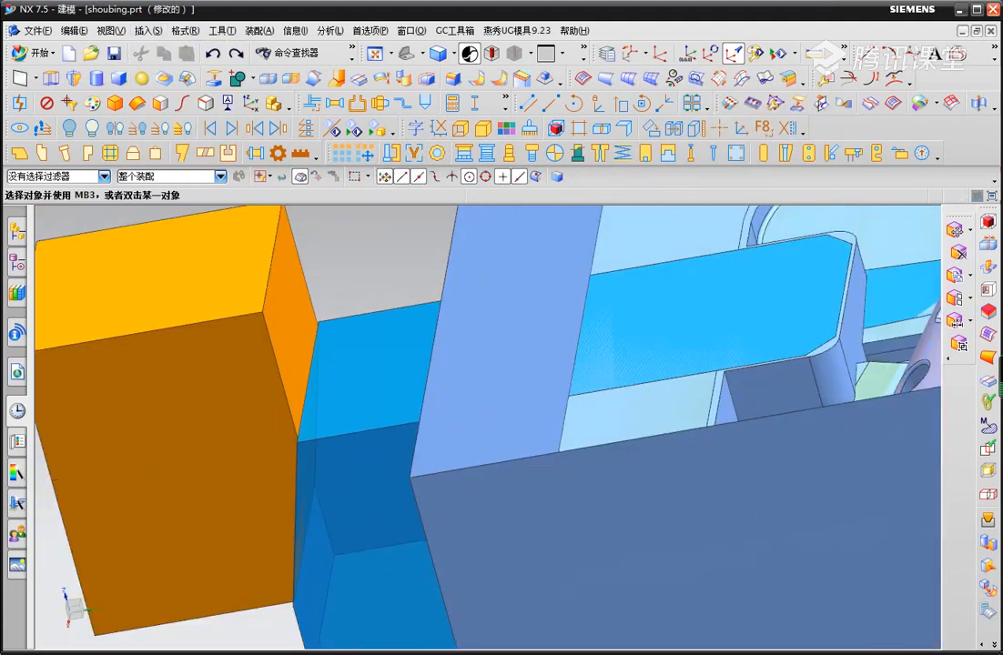
key("alt+s")
key("t")
key("t")
left_click(574, 333)
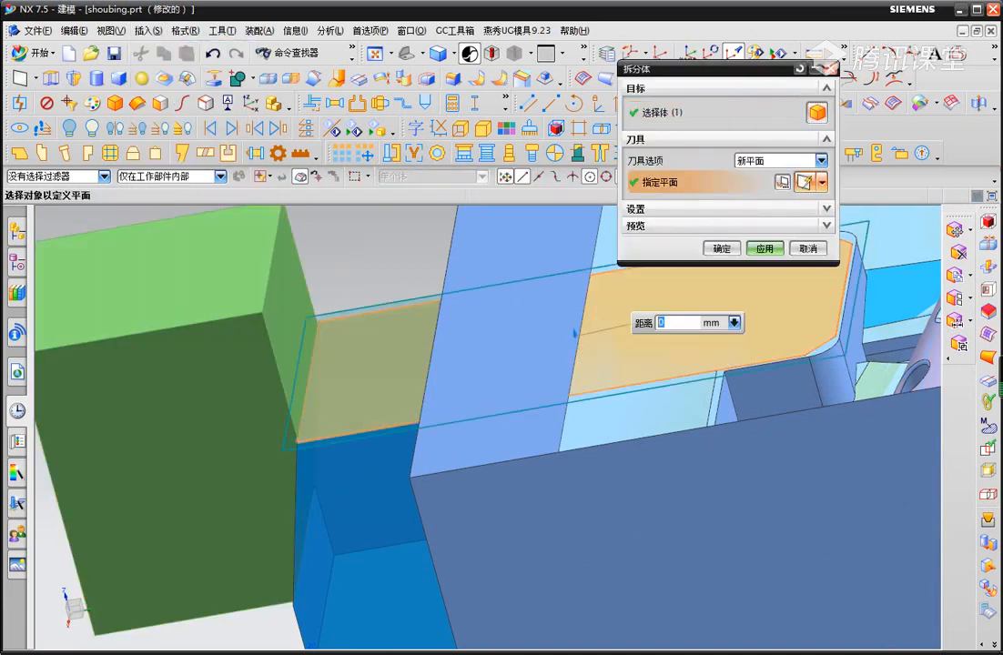
middle_click(575, 334)
key("Escape")
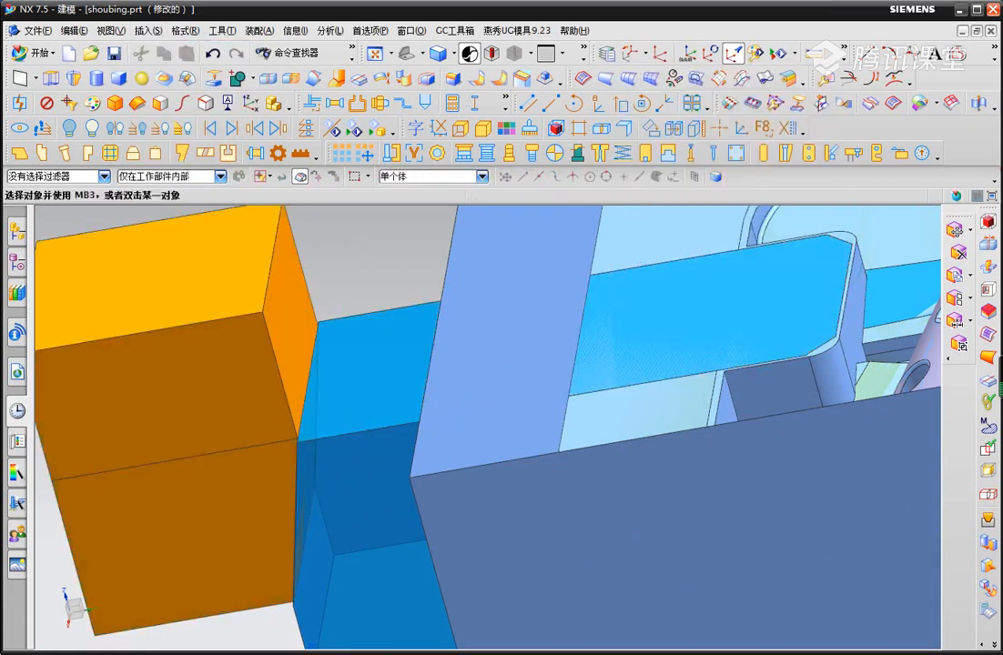
Extend the wedge's upper piece to the mould by replacing its inner face with the upper mould block's outer side face.
key("alt+s")
key("y")
key("r")
left_click(291, 387)
scroll(290, 396, "down", 2)
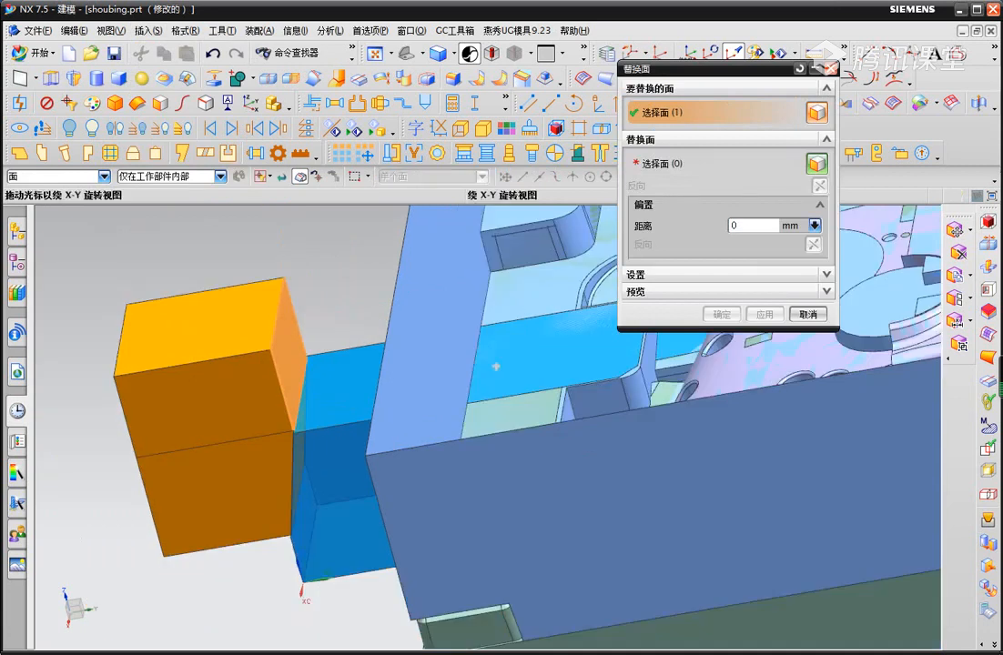
middle_click_drag(290, 395, 382, 387)
middle_click(396, 380)
left_click(439, 362)
middle_click(438, 362)
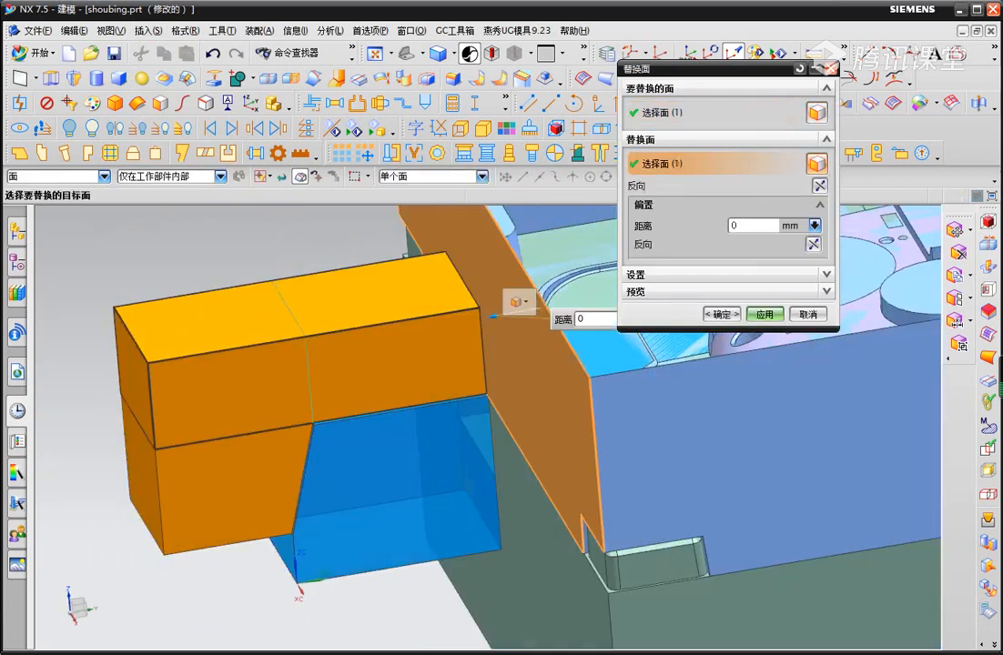
key("Escape")
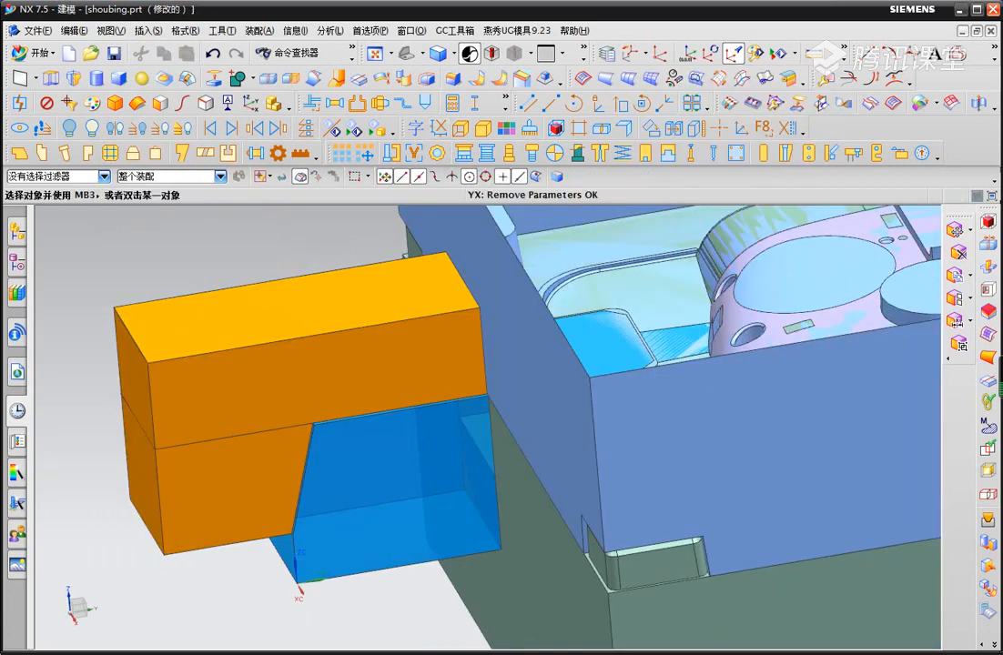
Unite the extended upper piece of the wedge block with its lower piece.
key("a")
left_click(307, 355)
left_click(235, 473)
middle_click(235, 474)
key("Escape")
middle_click_drag(239, 473, 253, 550)
scroll(306, 426, "up", 1)
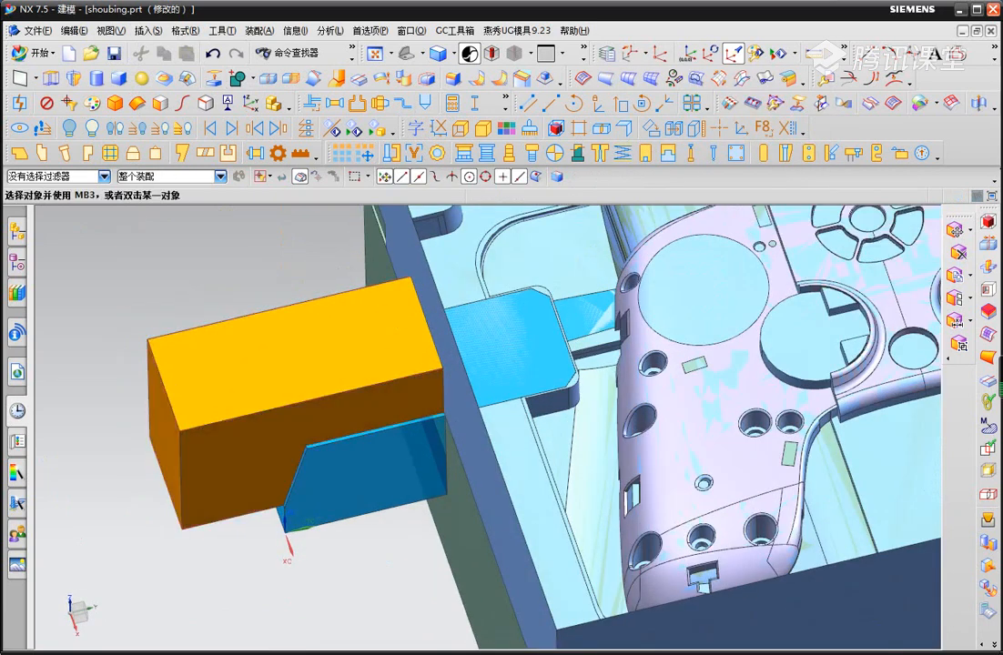
scroll(436, 337, "up", 4)
scroll(334, 287, "down", 4)
middle_click_drag(333, 288, 378, 372, "shift")
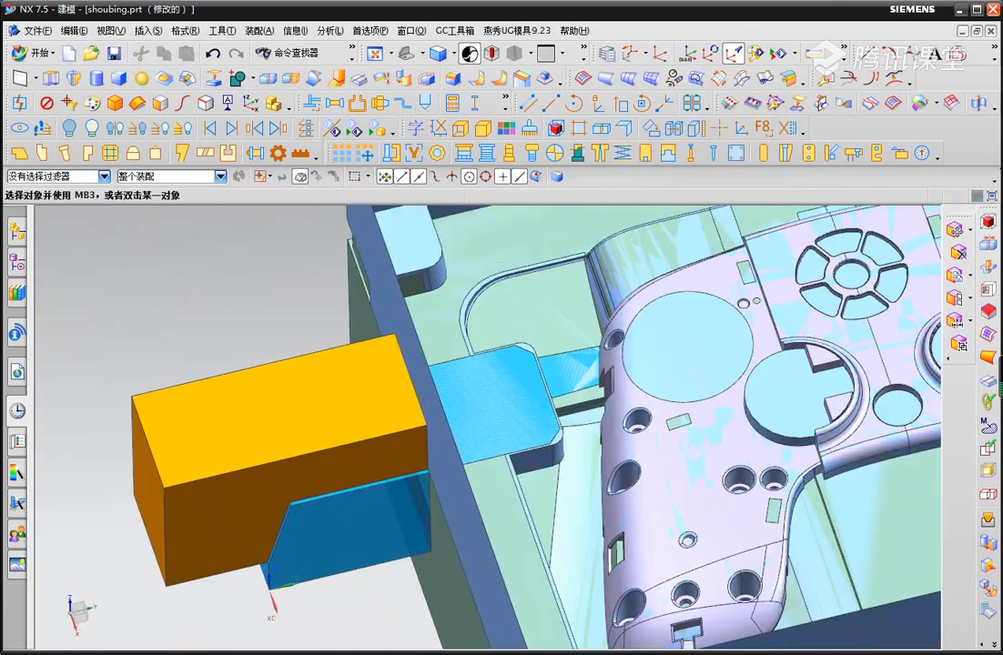
right_click(265, 266)
left_click(317, 459)
left_click(382, 514)
scroll(385, 515, "up", 1)
middle_click_drag(385, 515, 353, 441, "shift")
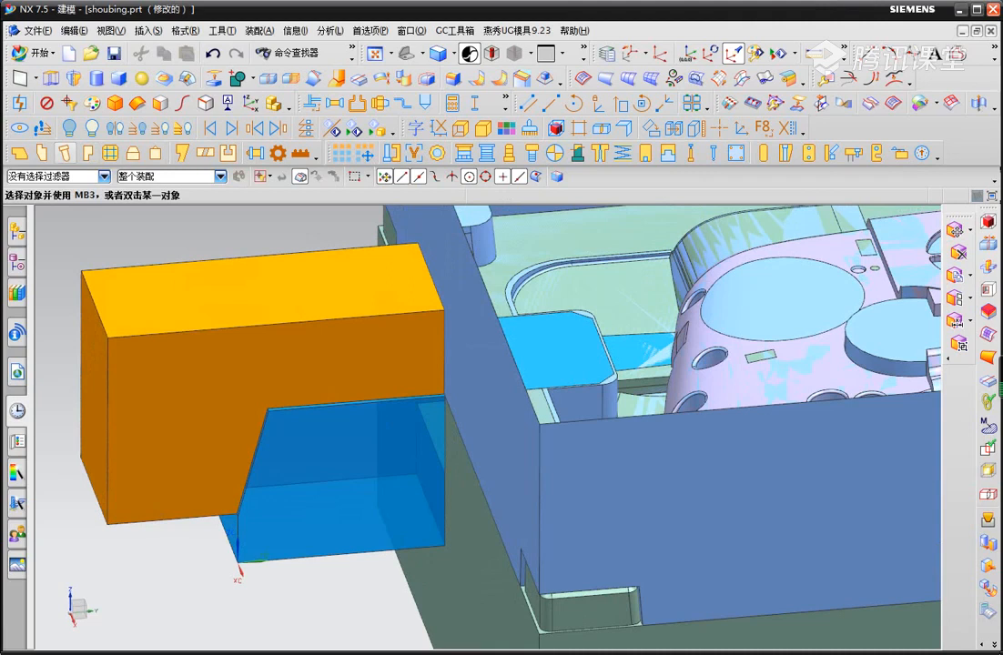
Set up a size 10 angle pin with a slider stroke of 5, fixed in the wedge block and referenced to the slider's inner end face.
left_click(65, 153)
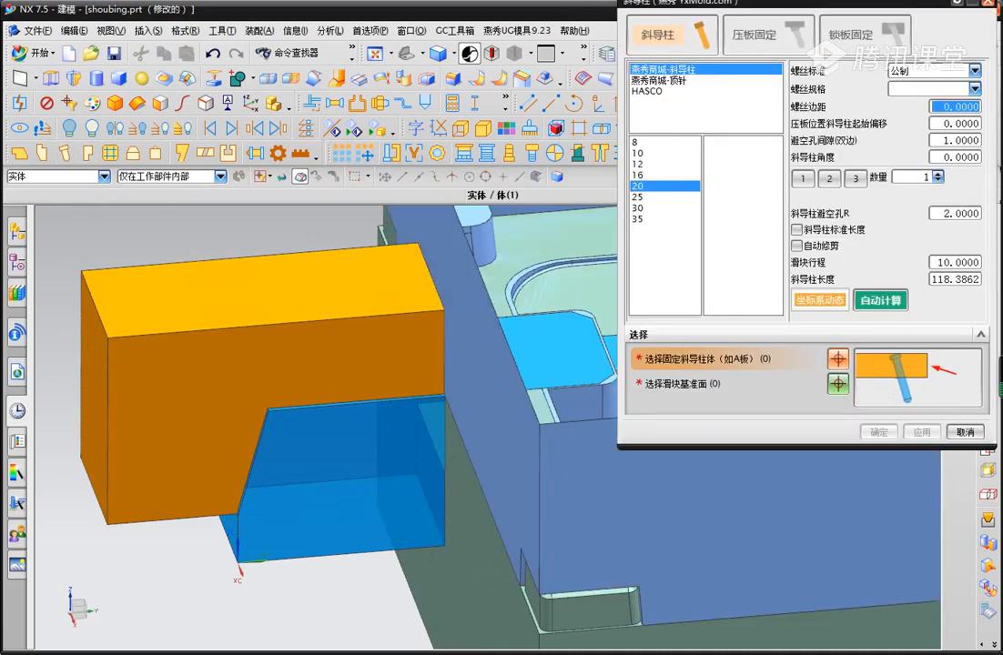
scroll(374, 331, "down", 2)
middle_click_drag(374, 331, 358, 360)
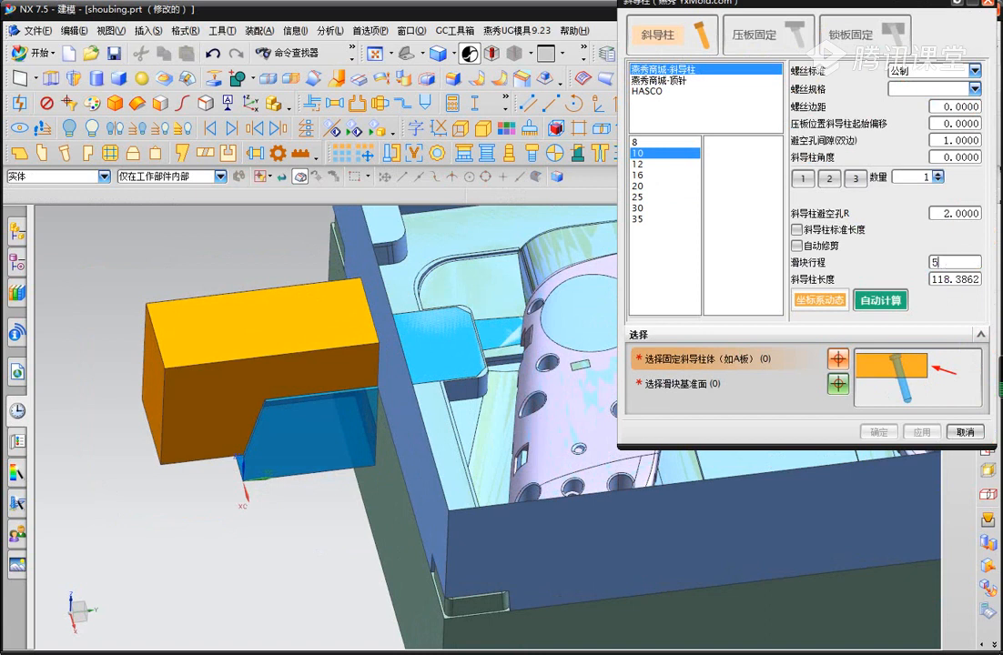
type("5")
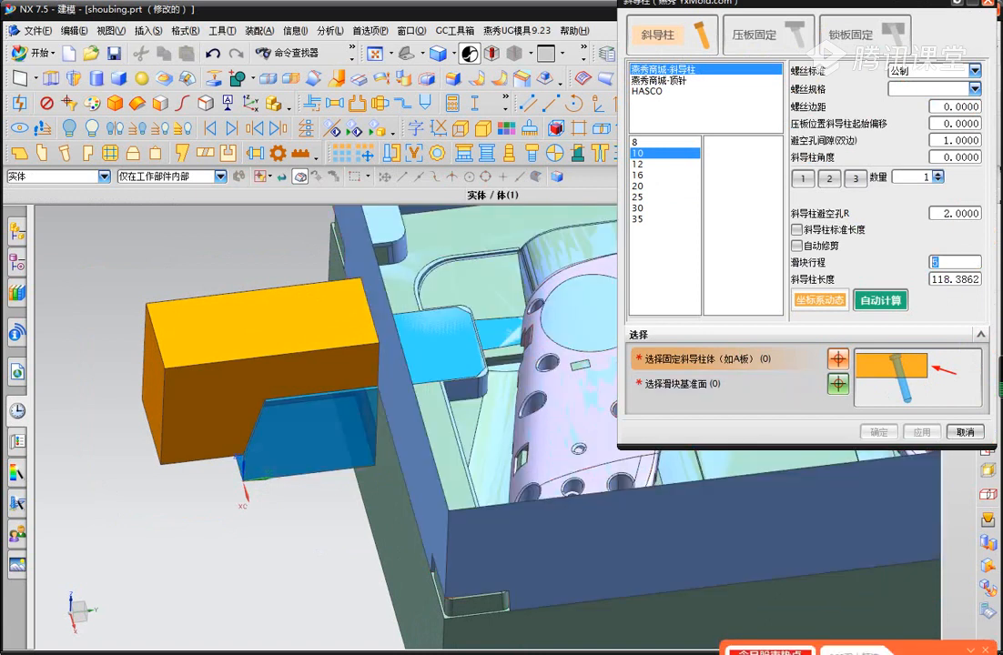
left_click(291, 339)
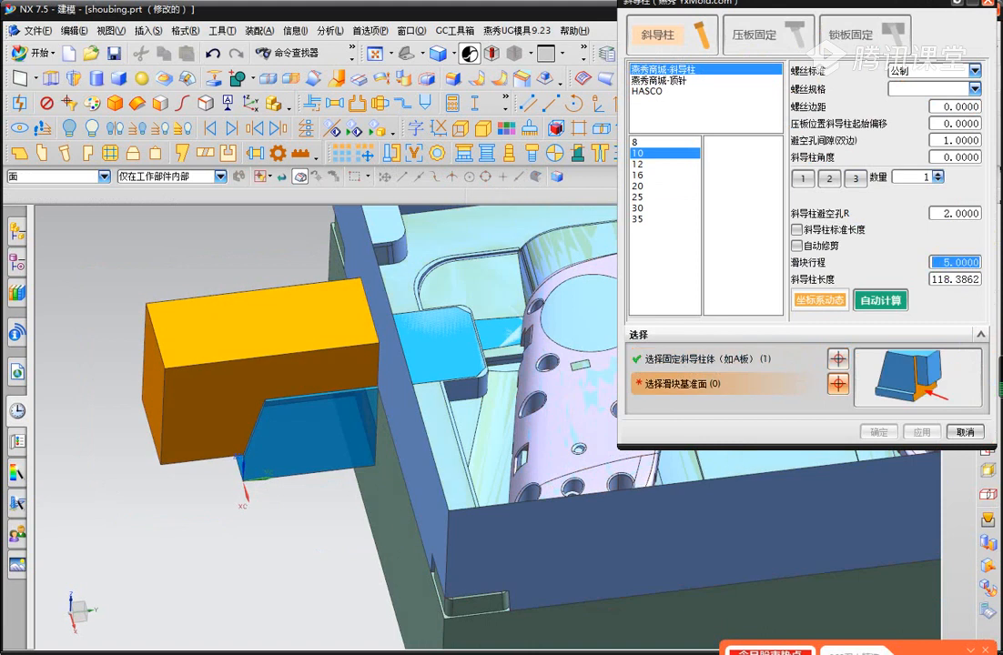
left_click(362, 415)
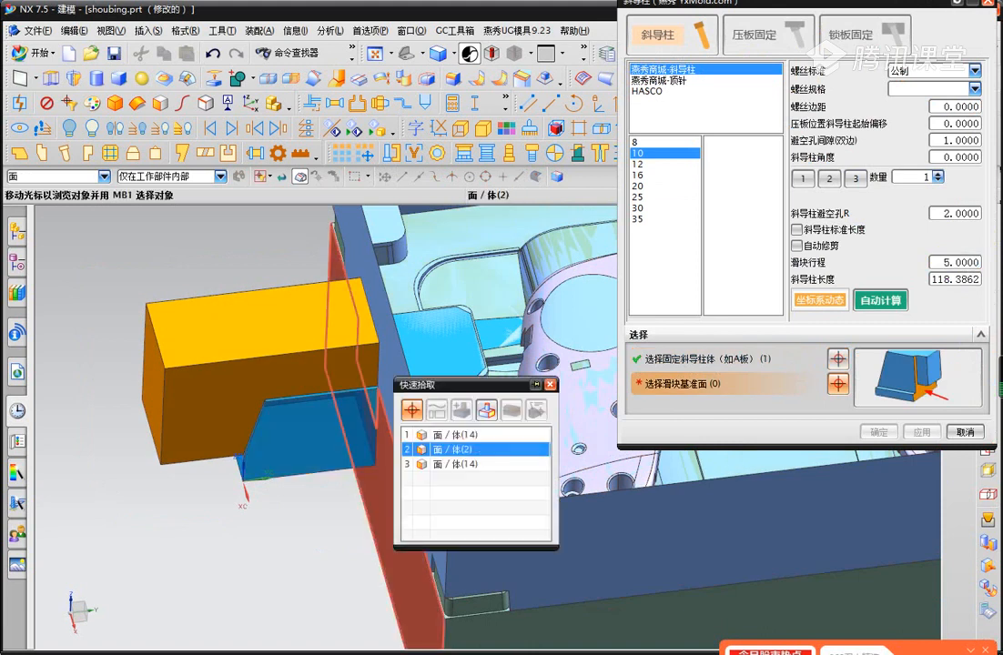
left_click(455, 465)
middle_click_drag(305, 382, 276, 320)
key("F8")
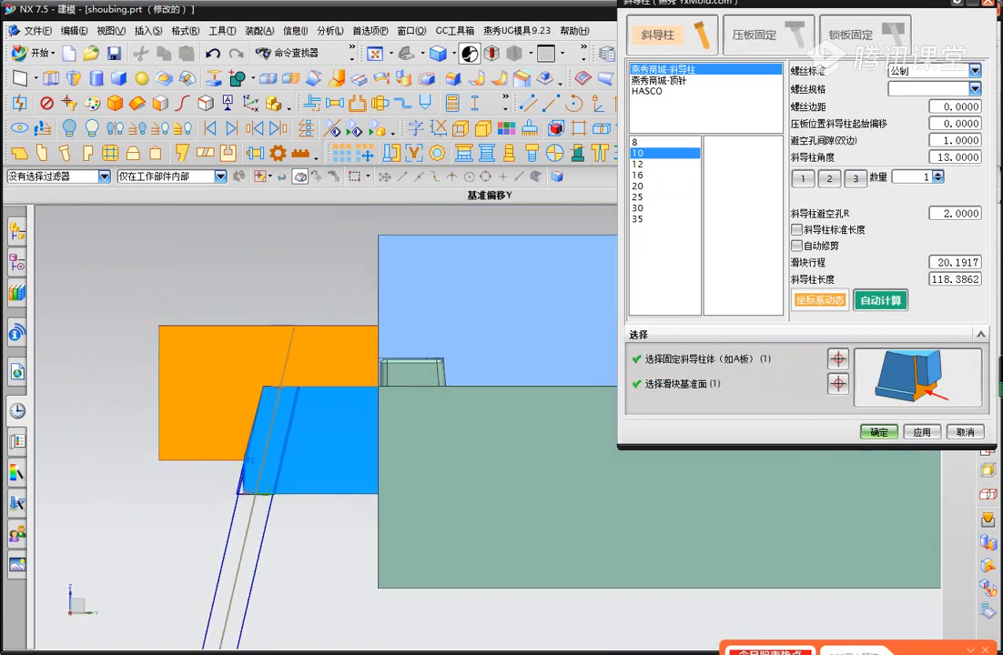
Create the angle pin with its datum X offset at 14 mm, and undo its creation.
left_click_drag(281, 386, 331, 386)
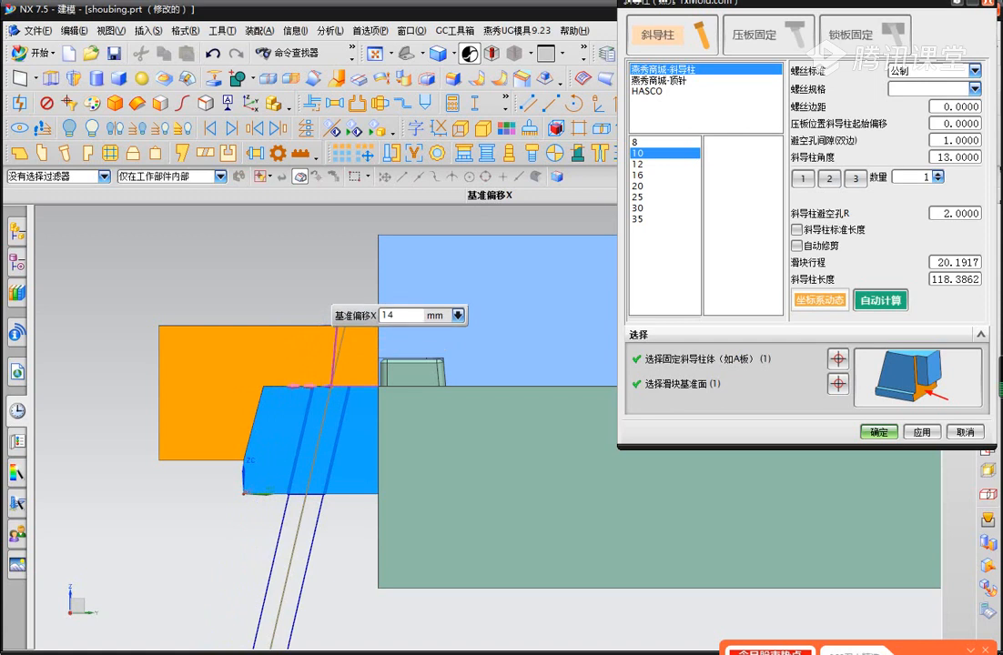
scroll(328, 385, "down", 1)
middle_click(328, 385)
scroll(312, 390, "down", 3)
middle_click_drag(312, 389, 311, 425)
scroll(312, 425, "up", 2)
key("ctrl+z")
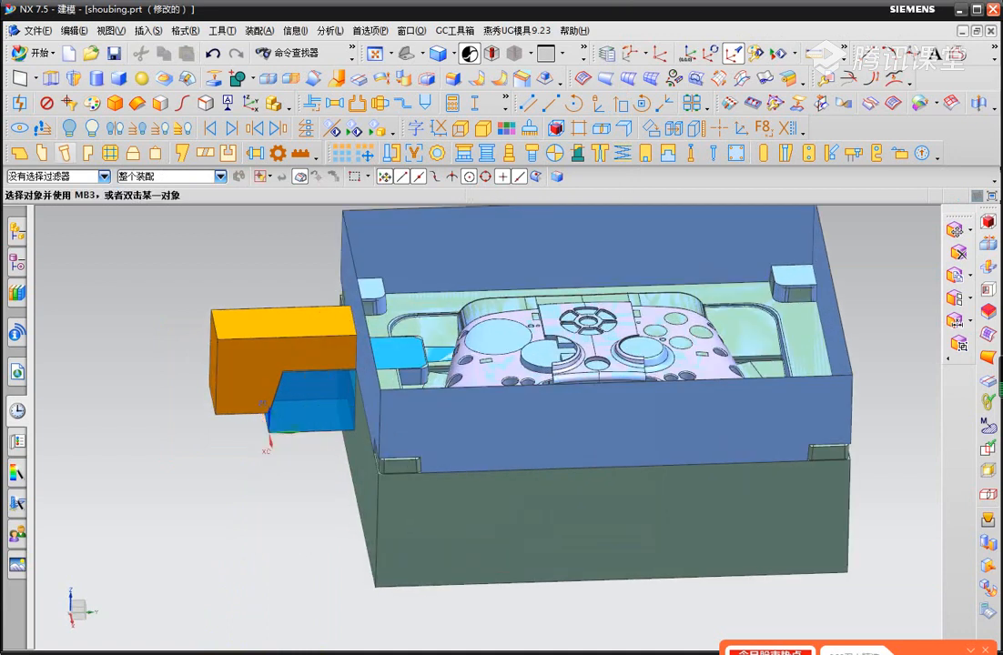
Create a size 10 angle pin with a slider stroke of 5, using the wedge block and the slider's inner end face as references.
left_click(66, 154)
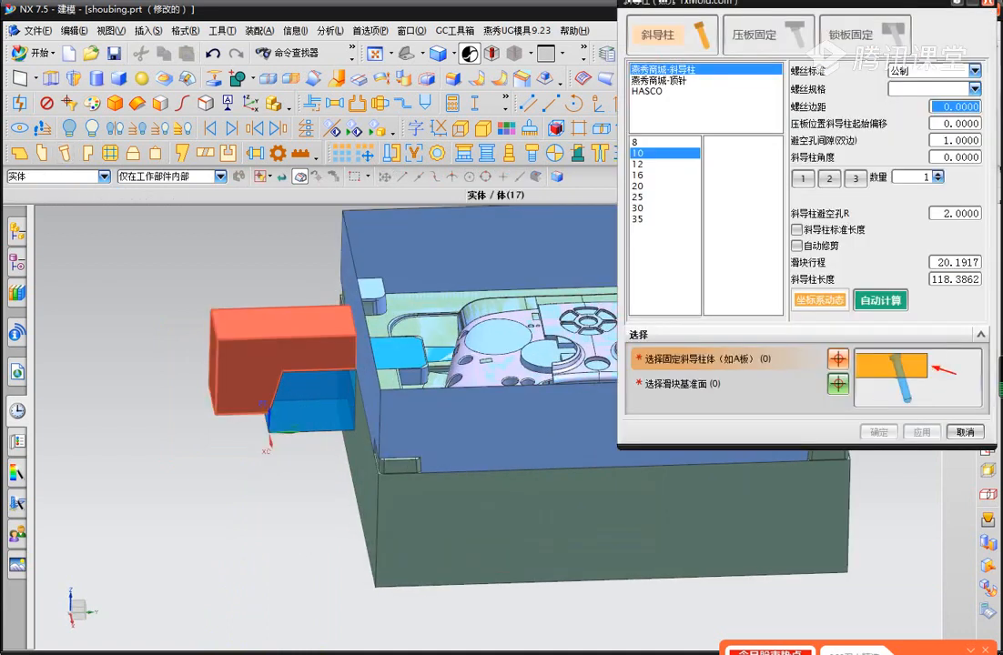
left_click(266, 354)
scroll(349, 411, "up", 5)
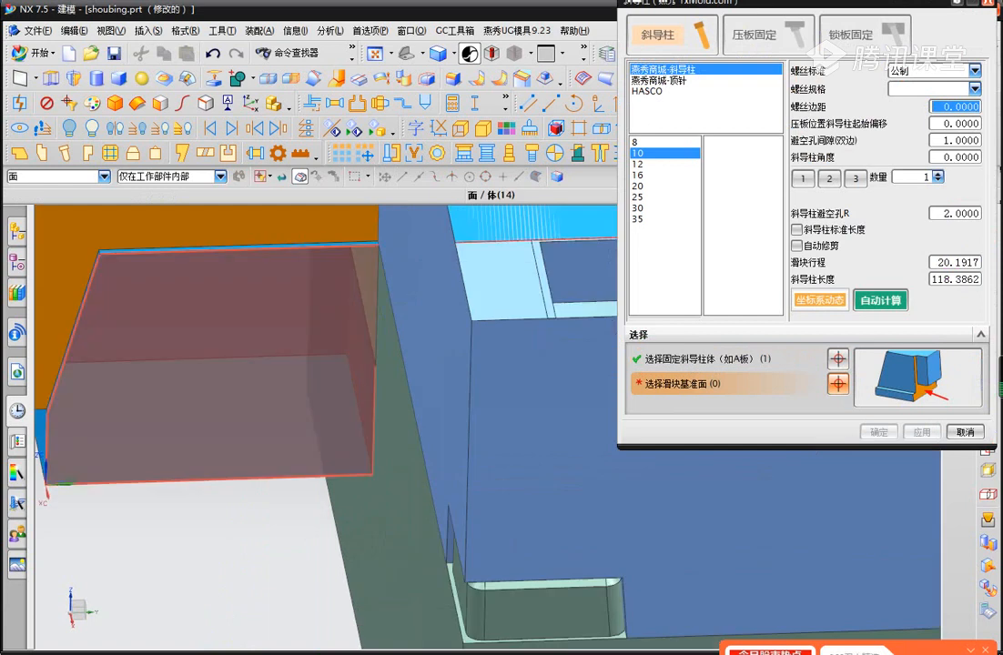
left_click(366, 339)
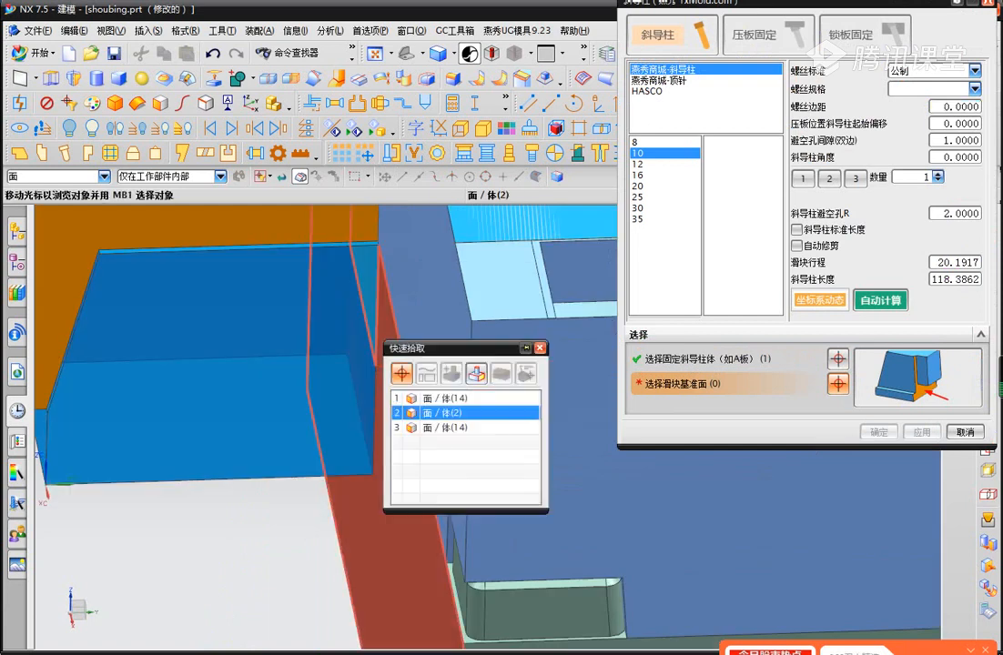
left_click(448, 427)
scroll(273, 406, "down", 5)
middle_click_drag(273, 406, 319, 336)
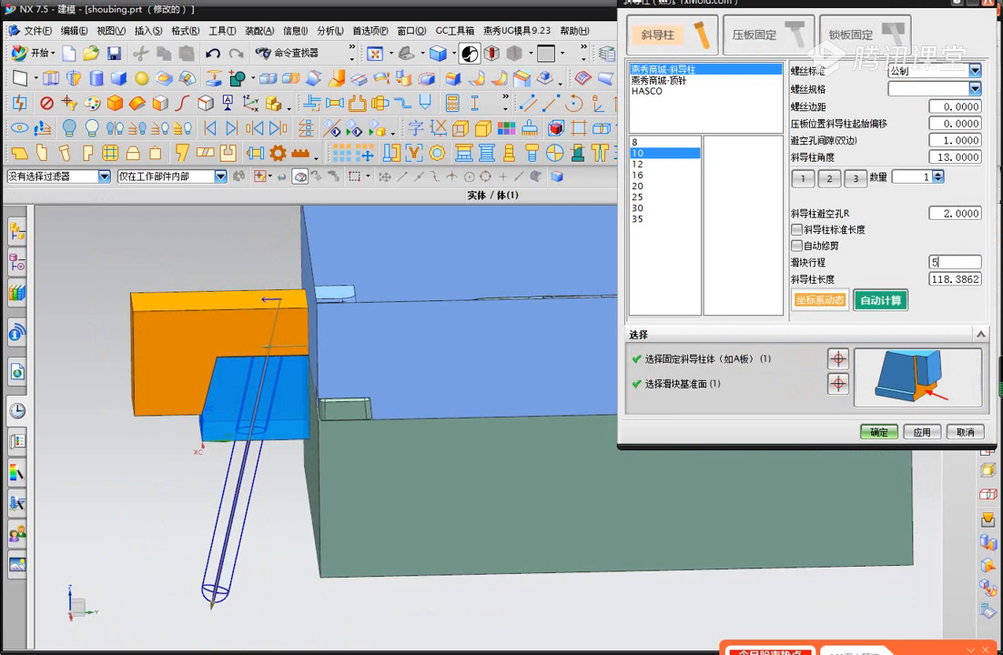
left_click(922, 433)
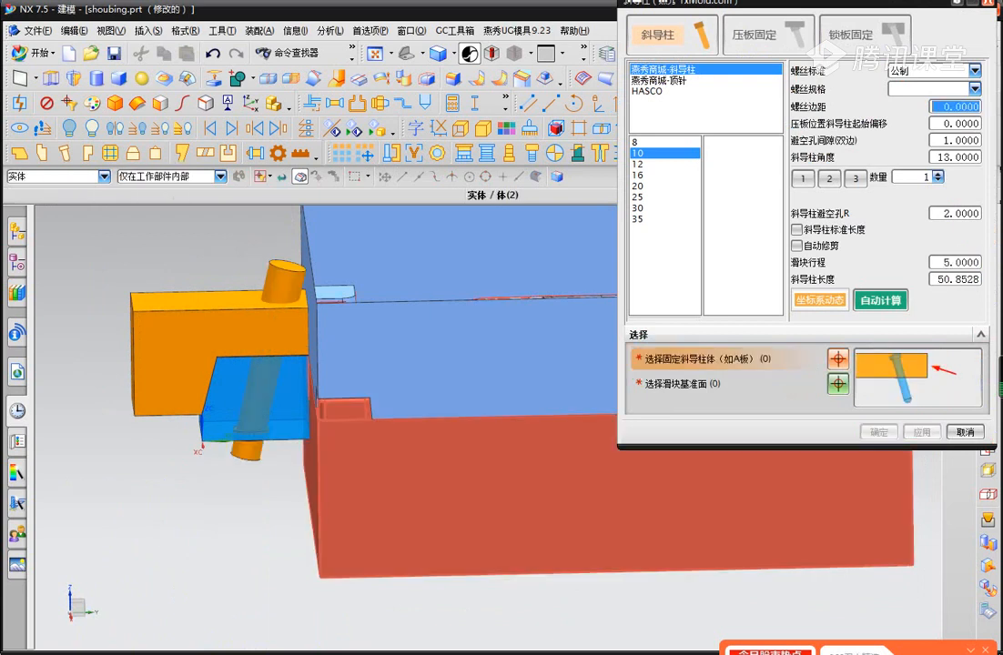
left_click(965, 432)
Subtract the angle pin from the wedge block and the slider block, keeping the pin as a tool body.
scroll(283, 360, "up", 3)
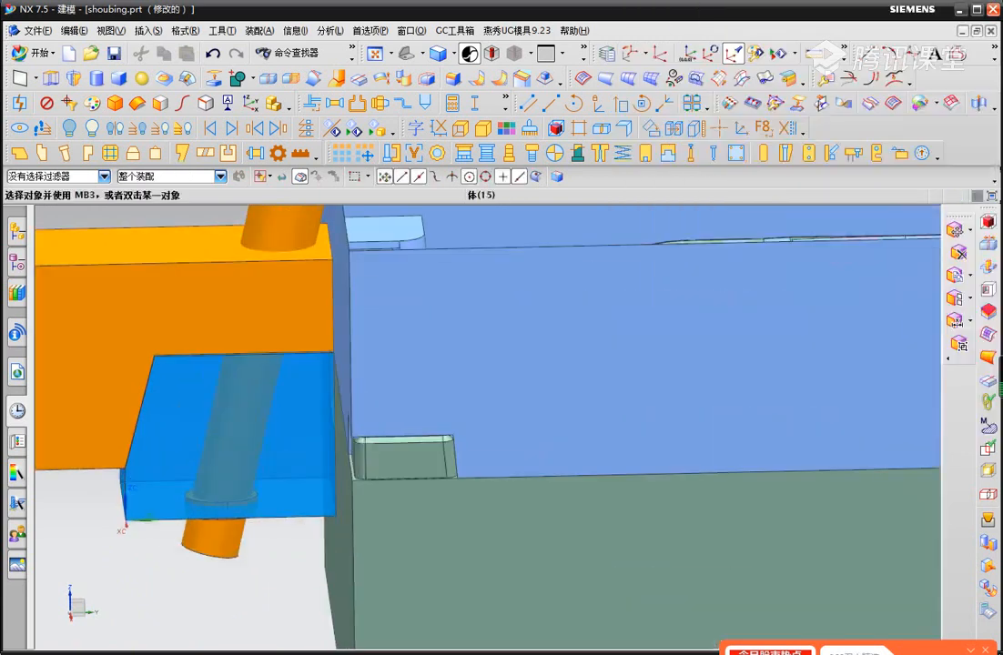
left_click(253, 79)
left_click(258, 115)
left_click(262, 305)
left_click(280, 231)
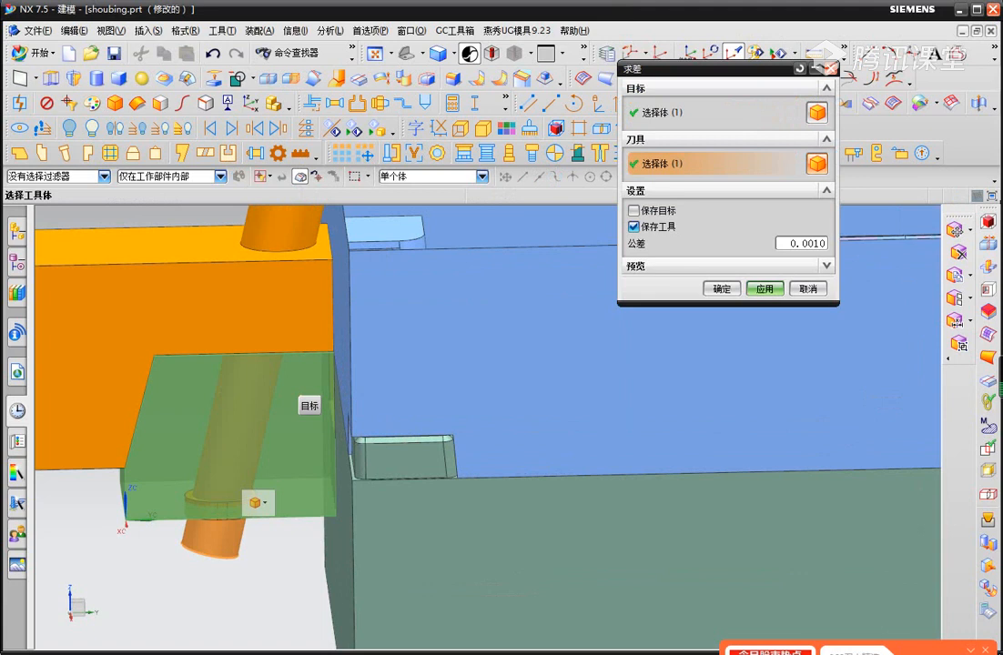
left_click(765, 289)
left_click(808, 289)
Hide the angle pin bodies so that only the cut wedge and slider blocks remain beside the mould.
left_click(280, 229)
key("ctrl+b")
left_click(216, 539)
key("ctrl+b")
middle_click_drag(227, 528, 303, 269)
key("F8")
scroll(277, 444, "up", 1)
scroll(276, 443, "down", 7)
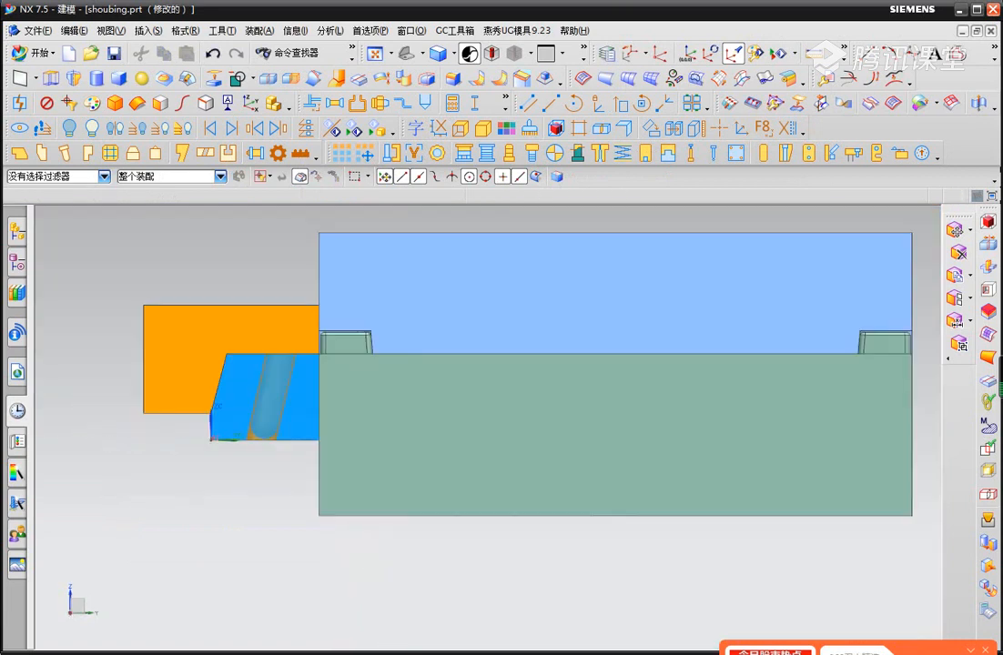
Remove the feature parameters from the bodies and inspect the angle pin holes in the wedge and slider blocks.
middle_click_drag(277, 443, 293, 482)
scroll(233, 347, "up", 3)
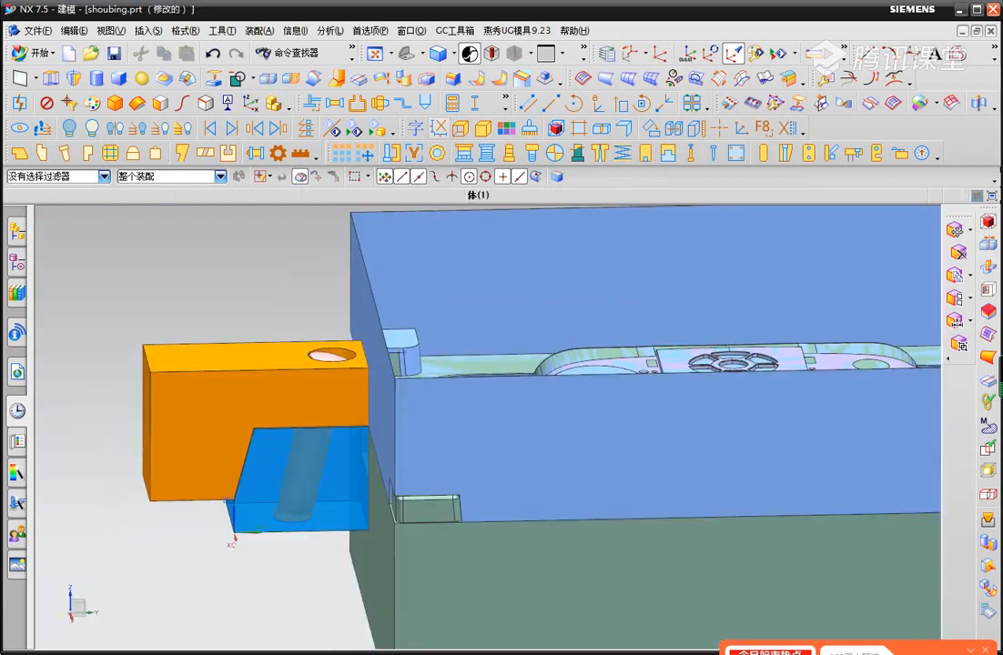
middle_click_drag(233, 347, 259, 390)
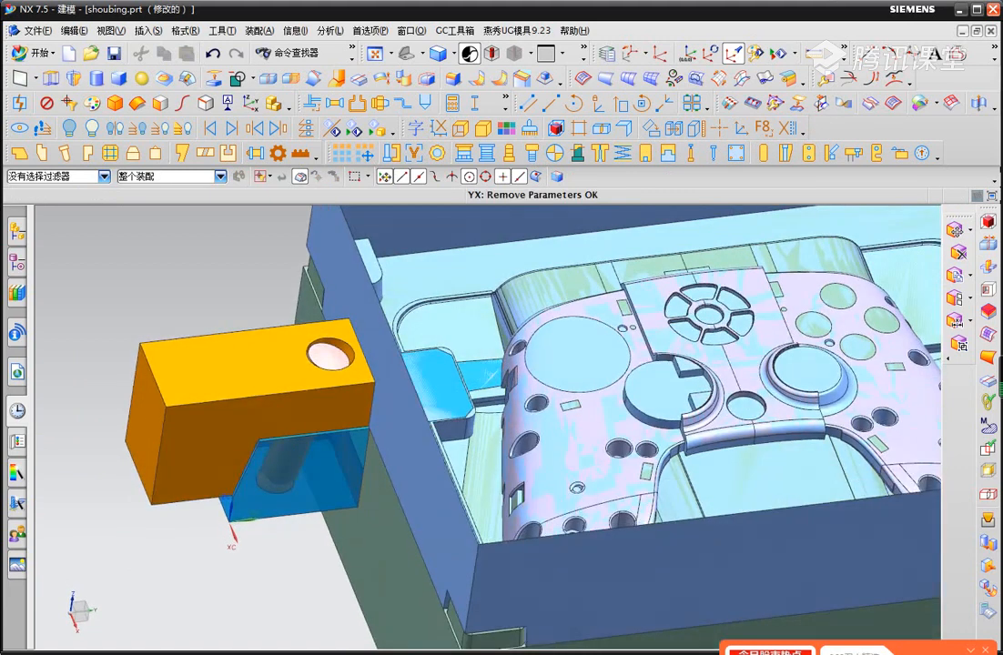
scroll(244, 456, "up", 2)
scroll(275, 460, "down", 4)
middle_click_drag(275, 461, 263, 421)
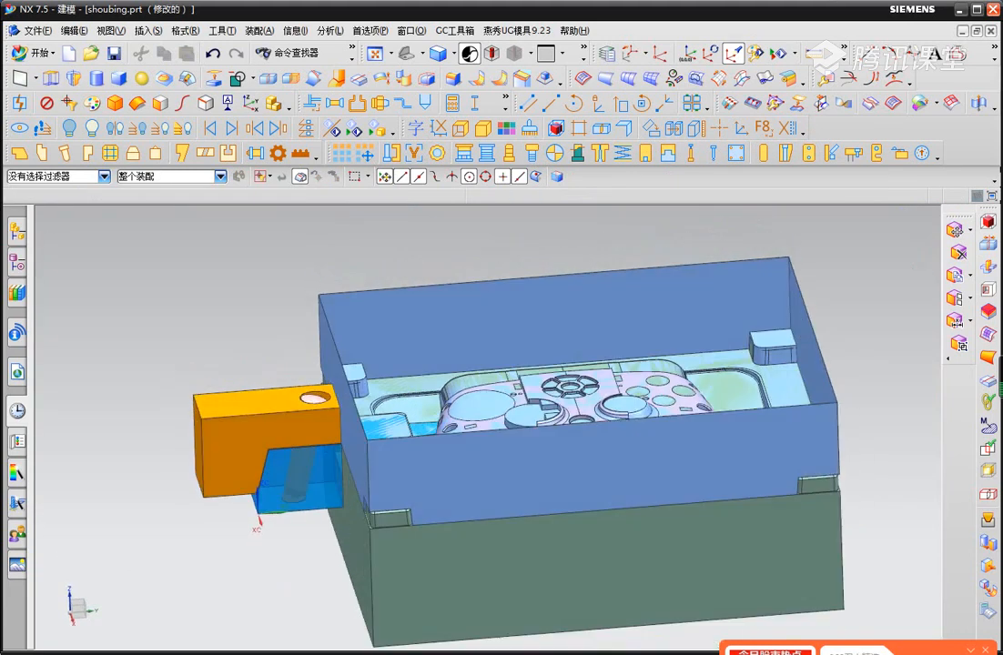
key("F8")
key("Escape")
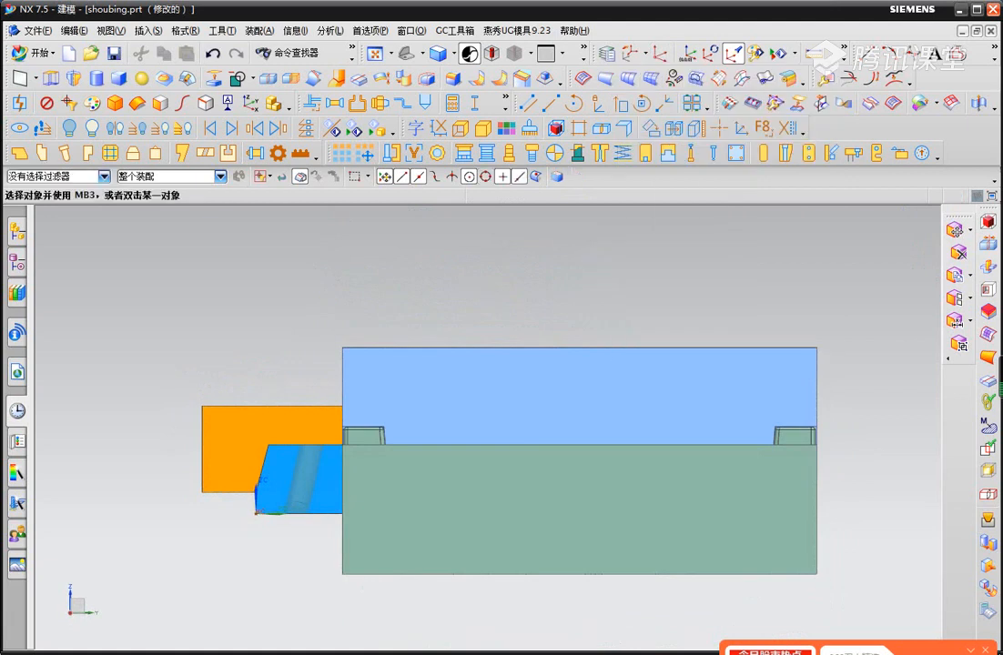
Move the WCS origin to the upper outer corner of the wedge block.
scroll(209, 446, "up", 5)
key("o")
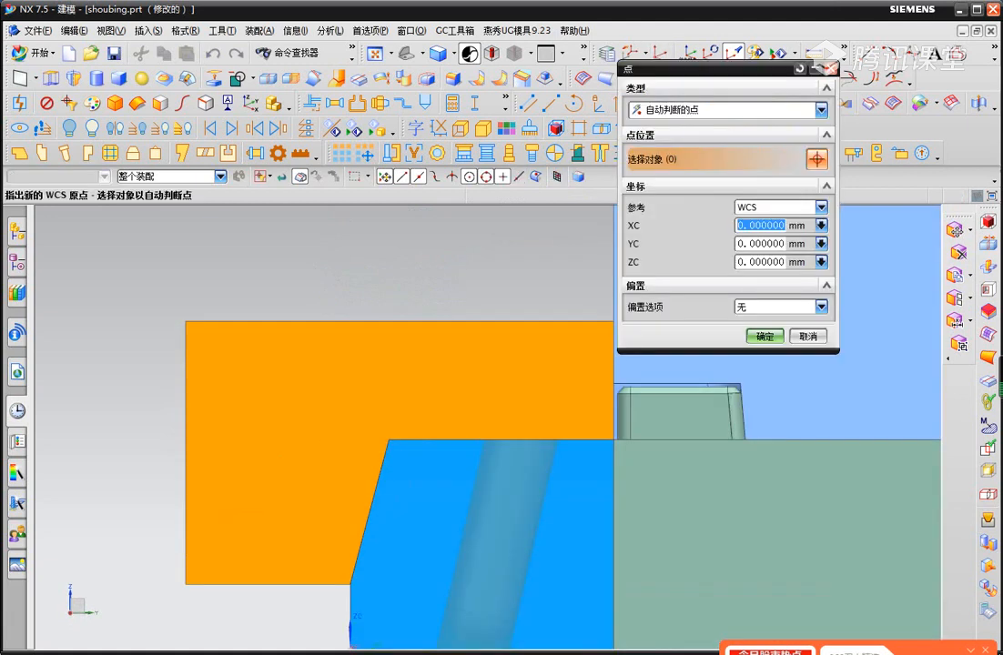
left_click(187, 321)
Split the wedge block with a new plane parallel to its outer end face and offset inward from the WCS origin.
key("alt+s")
key("t")
key("p")
left_click(230, 354)
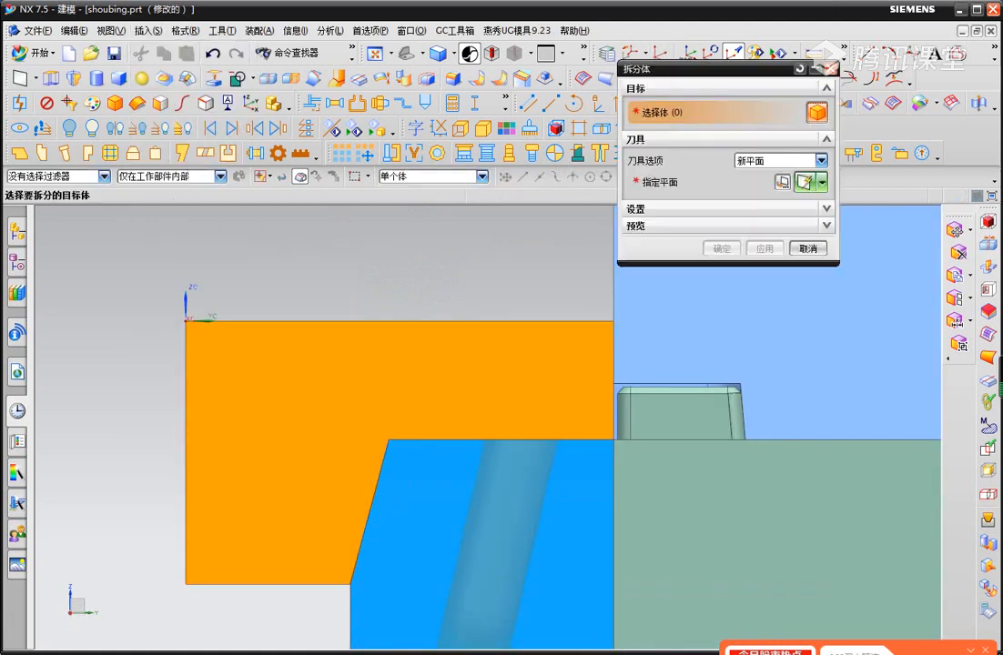
middle_click(313, 401)
scroll(313, 400, "down", 1)
middle_click_drag(313, 401, 351, 423)
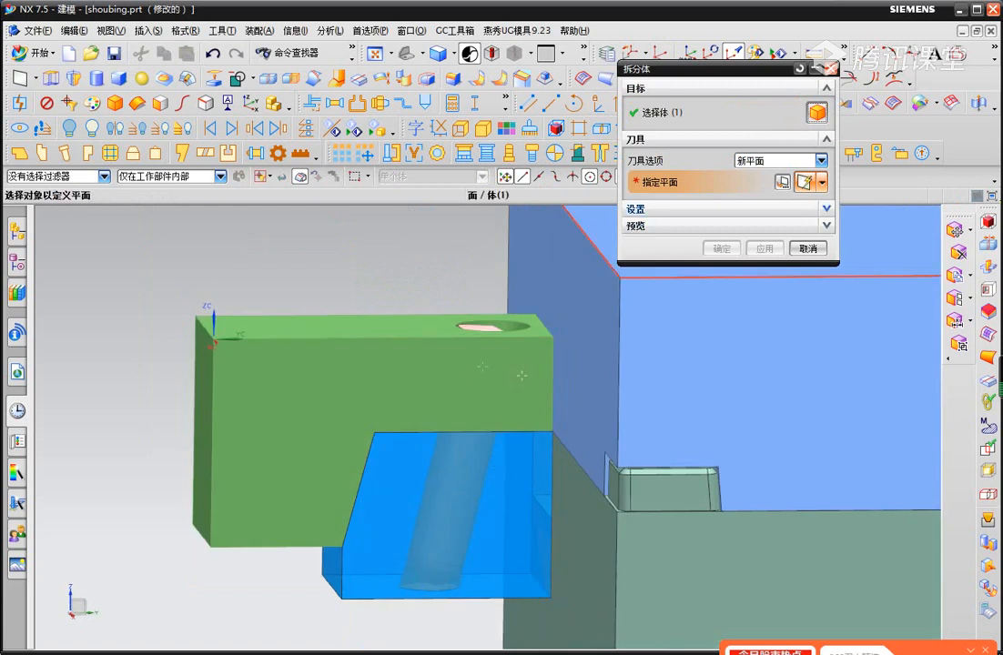
left_click(822, 182)
left_click(805, 323)
type("10")
key("Return")
middle_click(521, 375)
middle_click(522, 375)
Replace the top face of the wedge block's outer piece with the slider block's top face, using zero offset.
key("alt+s")
key("i")
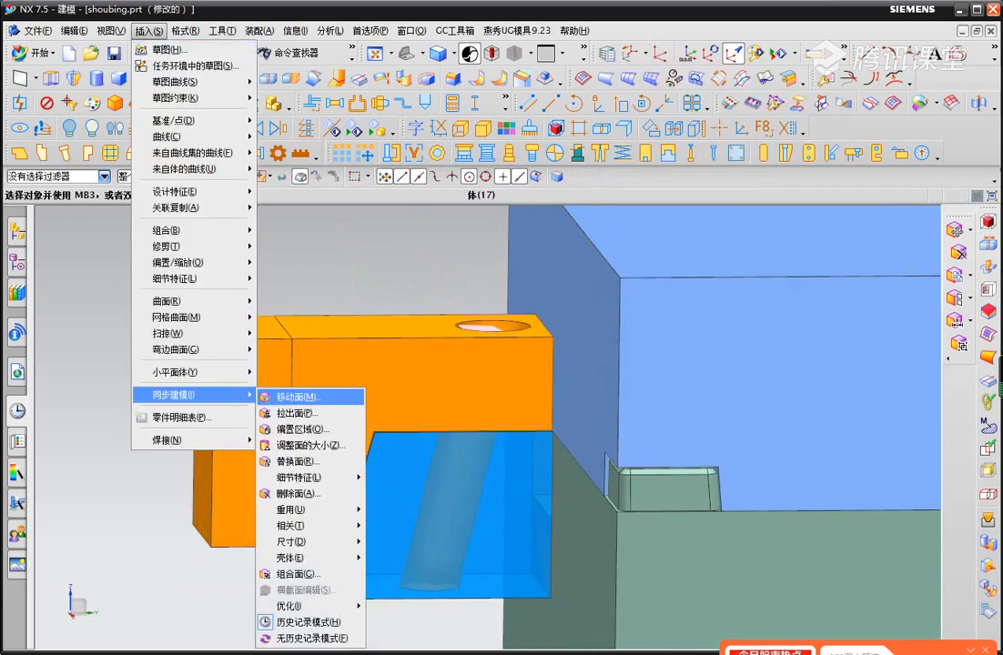
key("r")
left_click(241, 326)
middle_click(259, 392)
middle_click_drag(259, 391, 364, 437)
scroll(392, 434, "up", 4)
scroll(390, 435, "up", 1)
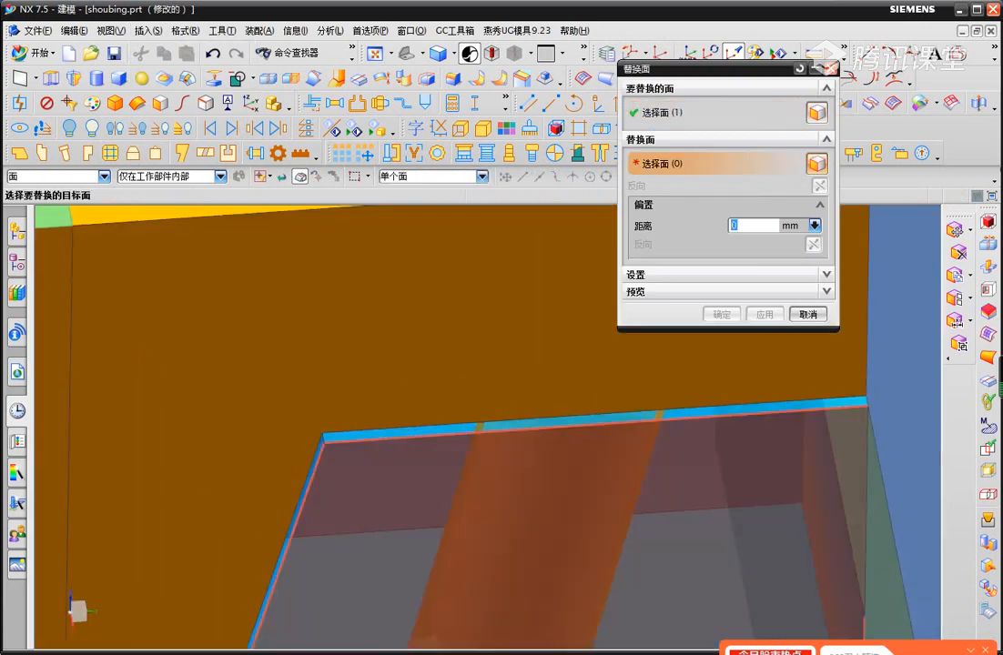
left_click(390, 431)
middle_click(390, 432)
scroll(364, 446, "down", 6)
middle_click(364, 446)
middle_click_drag(350, 537, 365, 471)
key("F8")
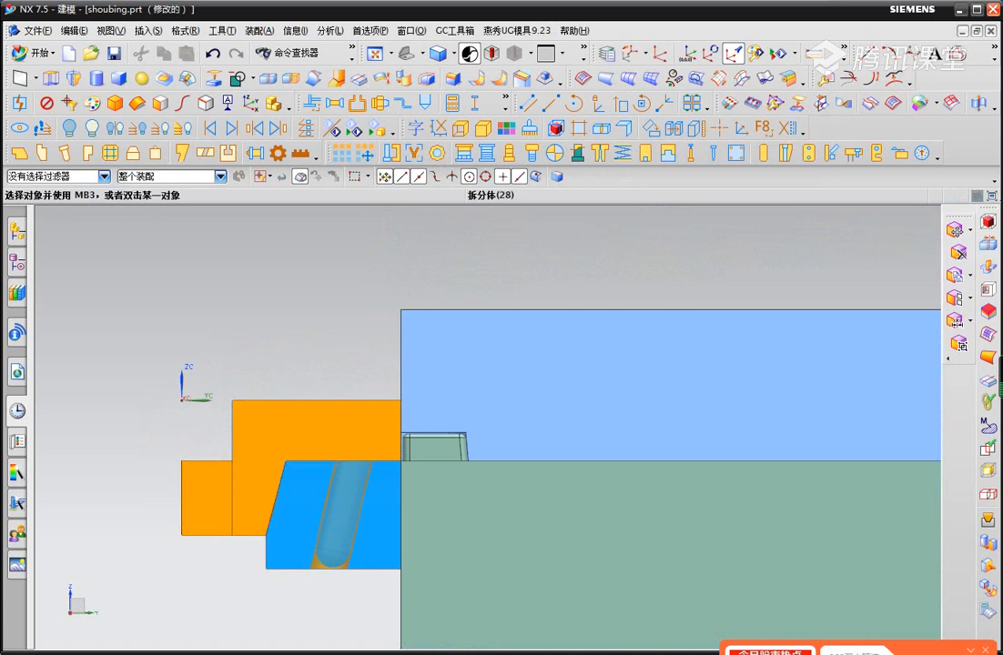
Unite the lowered outer piece with the main body of the wedge block.
left_click(252, 79)
left_click(261, 99)
left_click(264, 446)
left_click(212, 496)
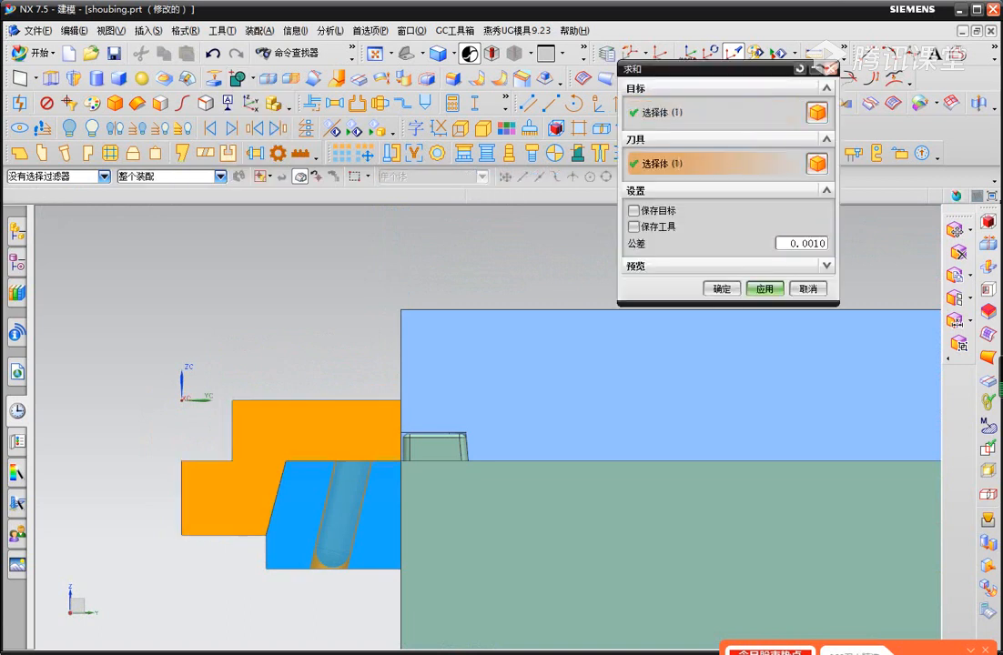
middle_click(239, 455)
middle_click(238, 455)
scroll(244, 447, "down", 2)
middle_click_drag(243, 414, 362, 452)
scroll(271, 442, "up", 3)
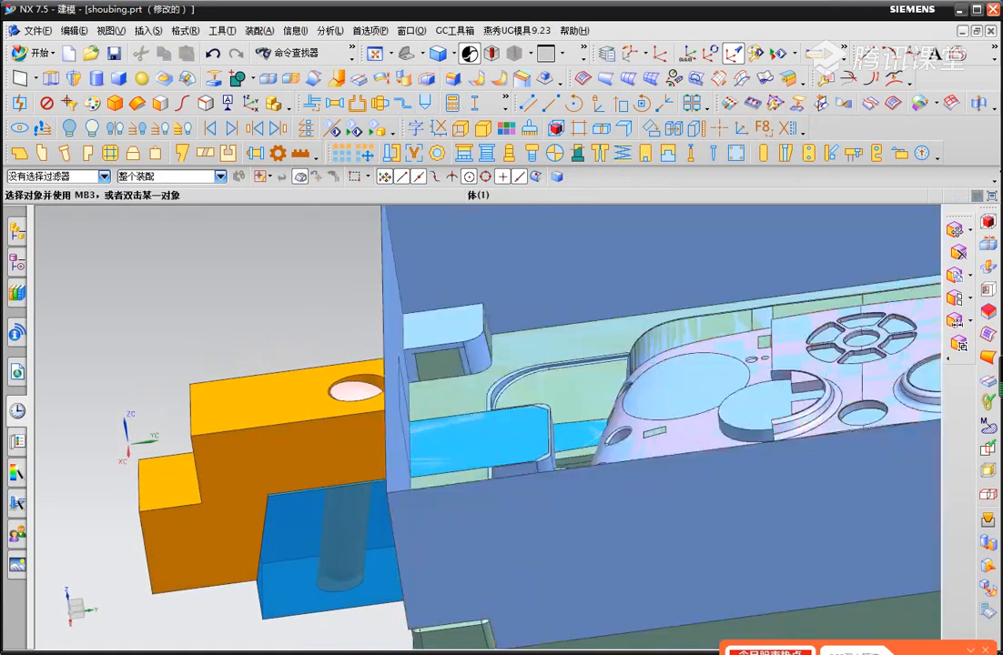
Remove the parameters of the stepped wedge block and return the WCS to the absolute origin.
left_click(409, 446)
key("Escape")
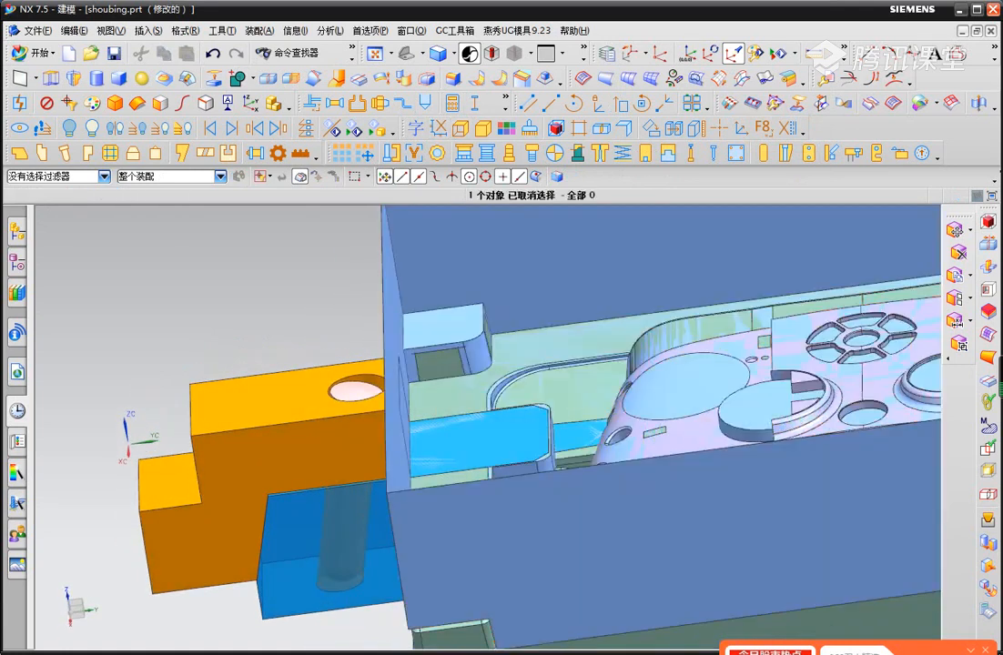
scroll(409, 446, "down", 5)
middle_click_drag(408, 446, 412, 520)
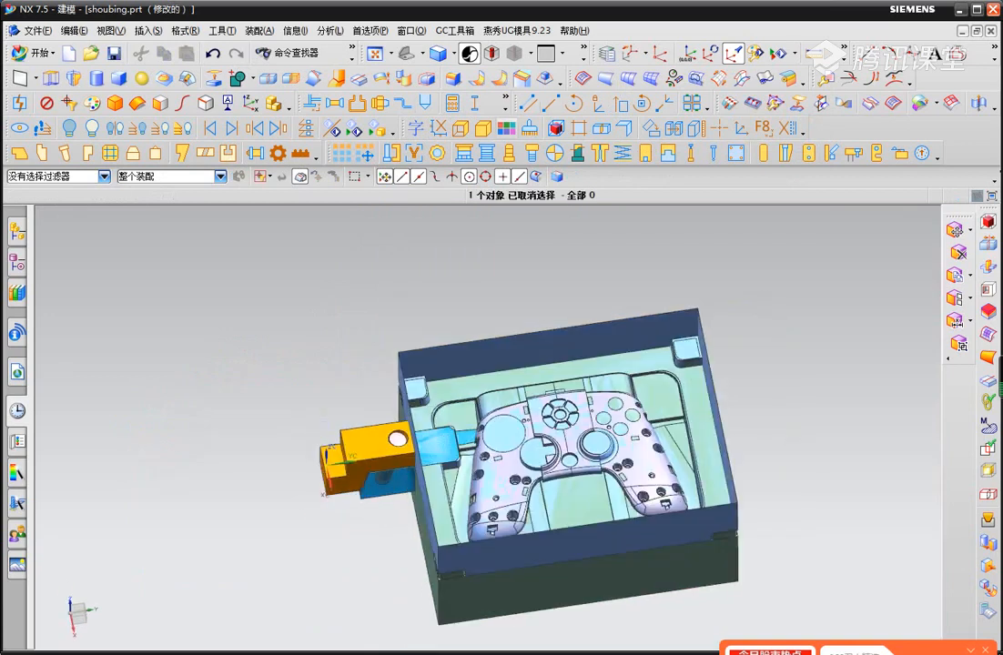
scroll(391, 452, "up", 3)
middle_click_drag(390, 452, 391, 409)
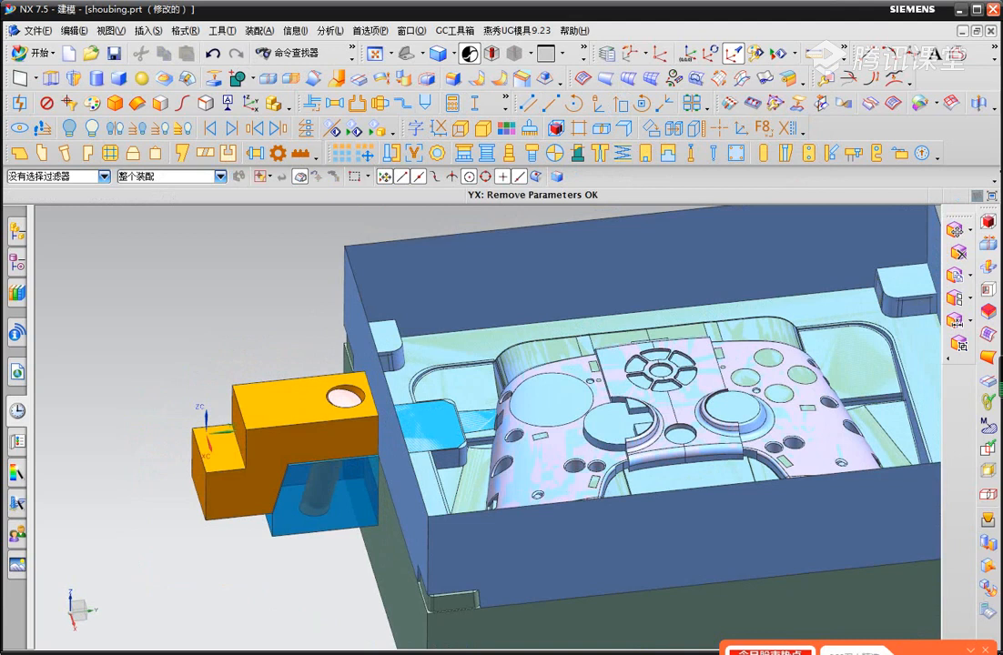
scroll(360, 475, "down", 1)
middle_click_drag(361, 475, 297, 496)
right_click(202, 262)
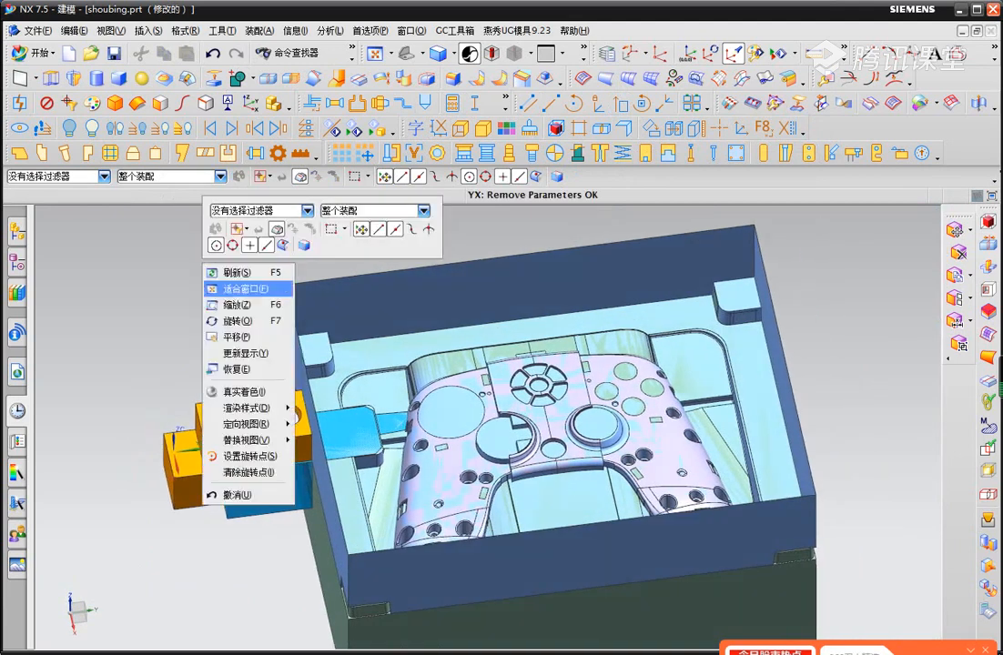
left_click(242, 289)
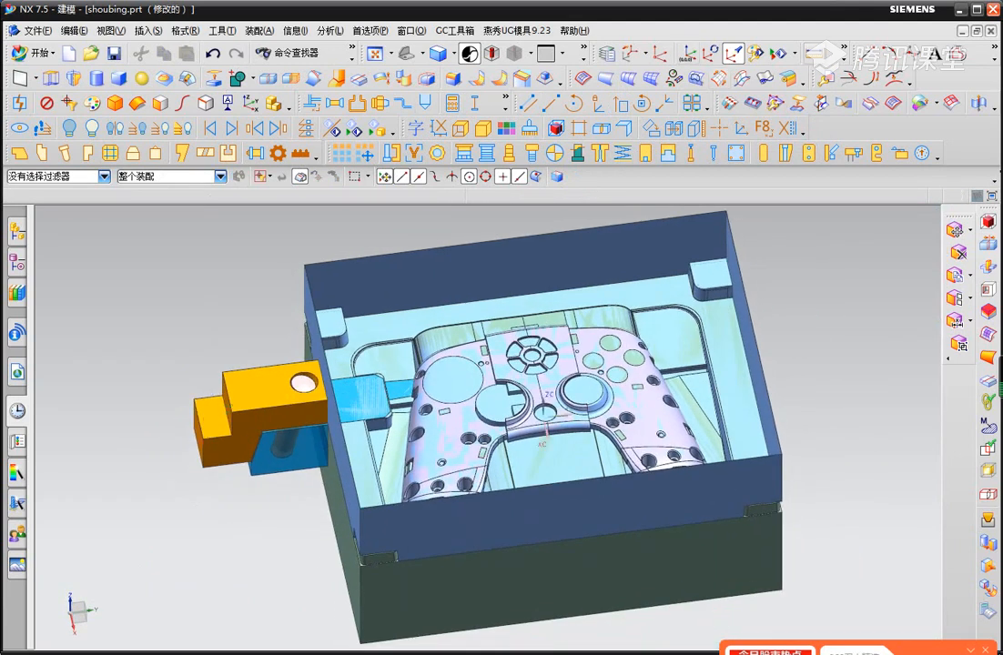
left_click(733, 52)
Measure the distance from the wedge block's outer end face to the WCS origin.
scroll(199, 443, "up", 4)
left_click(199, 443)
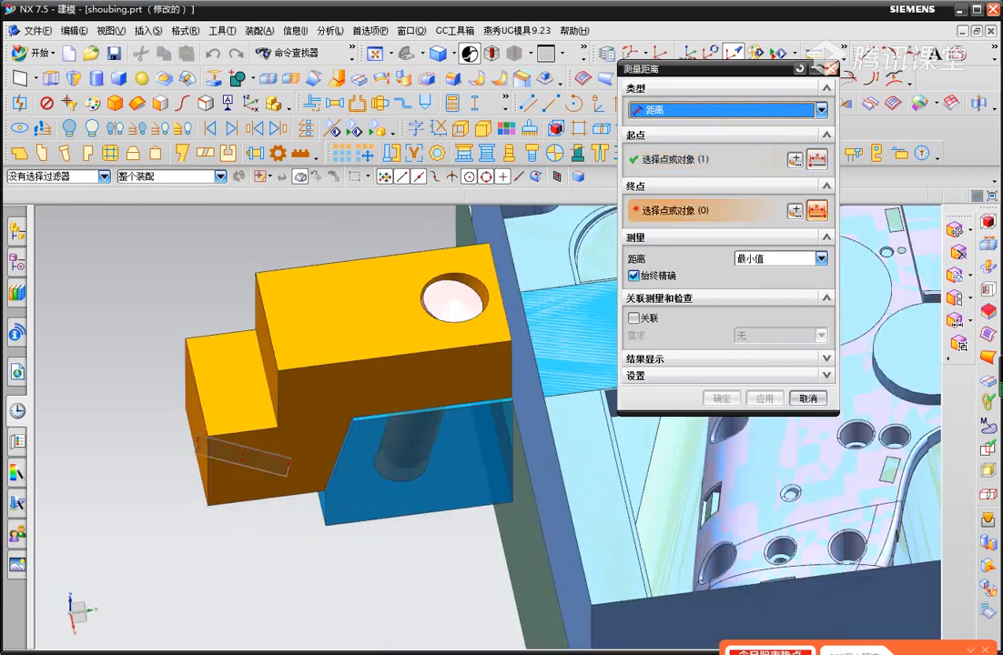
scroll(305, 455, "down", 2)
left_click(795, 210)
scroll(146, 462, "down", 2)
key("Return")
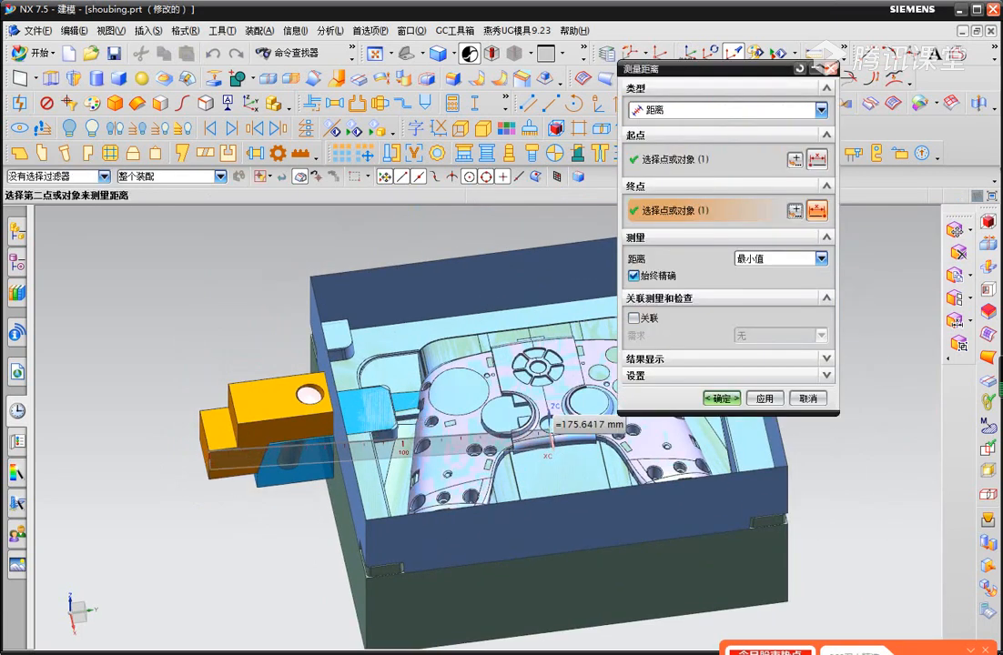
Display the measurement's information window to read the coordinate increments, then close the measurement.
left_click(657, 360)
left_click(634, 379)
scroll(409, 337, "down", 2)
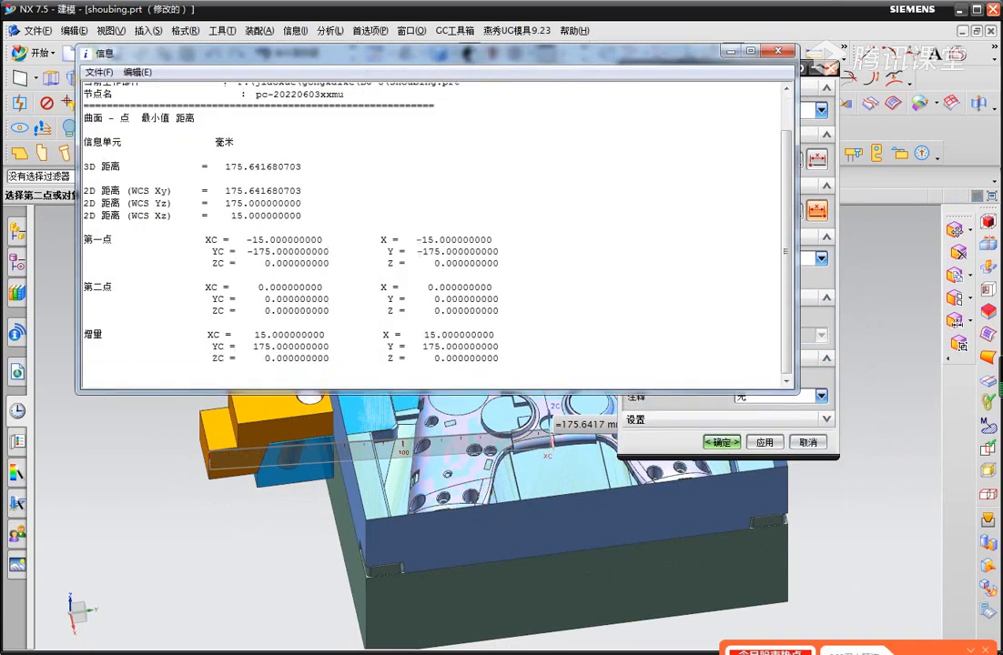
scroll(200, 499, "down", 5)
middle_click_drag(200, 498, 216, 554)
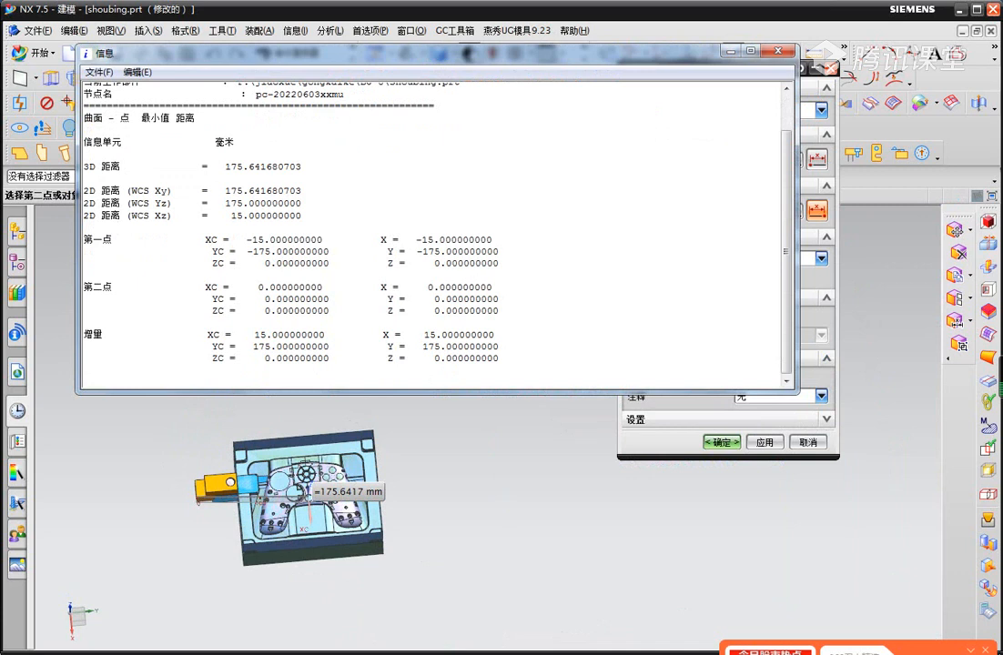
left_click(778, 51)
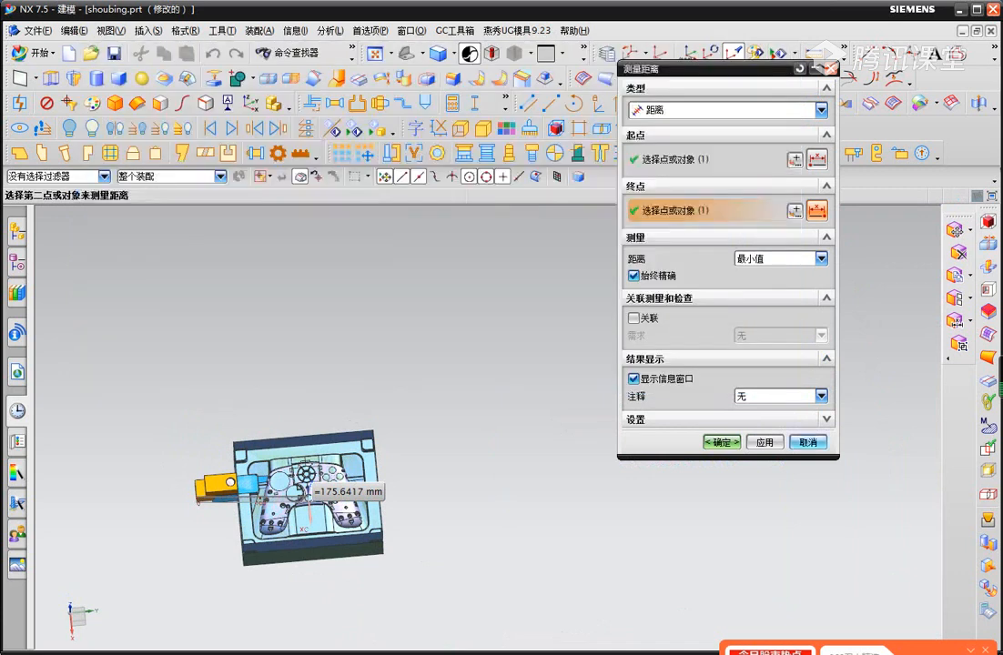
left_click(808, 442)
Examine the stepped wedge block and slider against the whole controller shell mould from several angles.
right_click(450, 360)
left_click(478, 392)
middle_click_drag(478, 392, 459, 339)
middle_click_drag(293, 324, 275, 399)
scroll(297, 382, "up", 6)
scroll(273, 399, "down", 8)
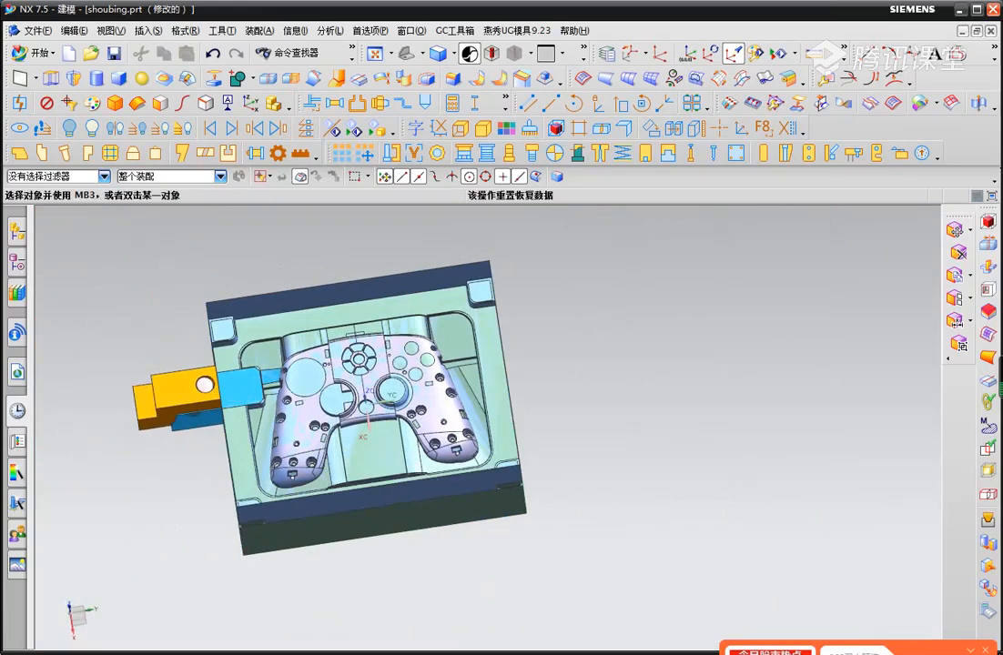
right_click(568, 262)
left_click(605, 290)
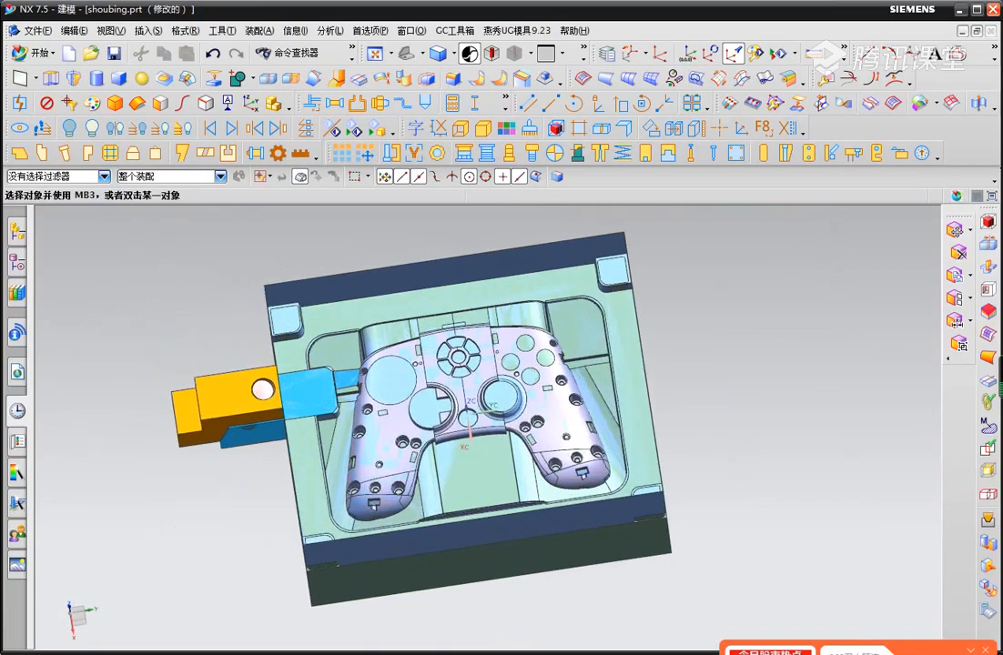
Save the part file with the slider mechanism.
middle_click_drag(564, 364, 482, 321, "shift")
key("ctrl+f")
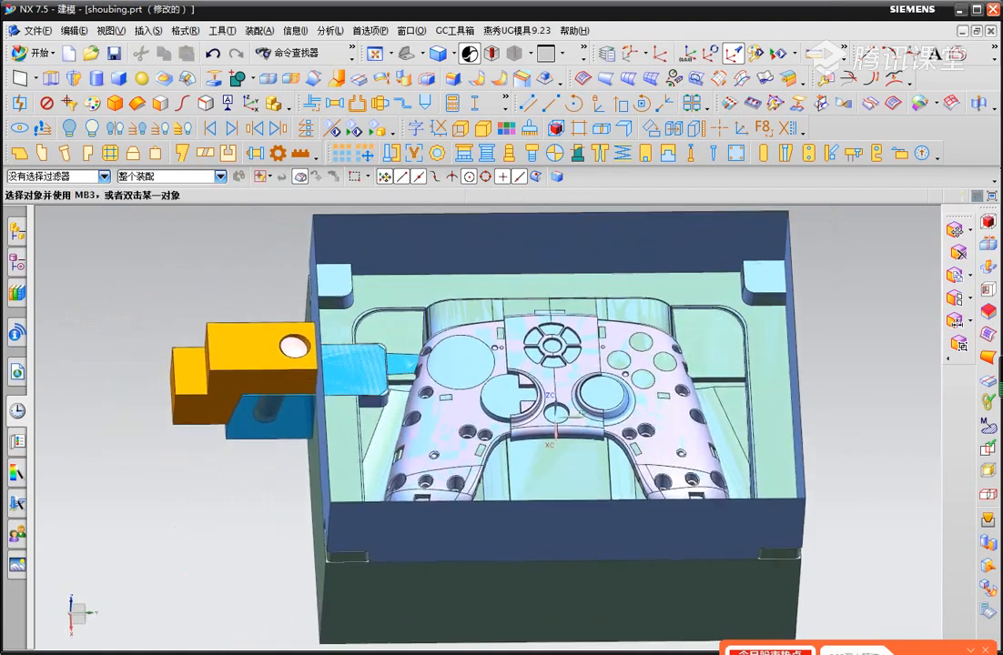
key("ctrl+s")
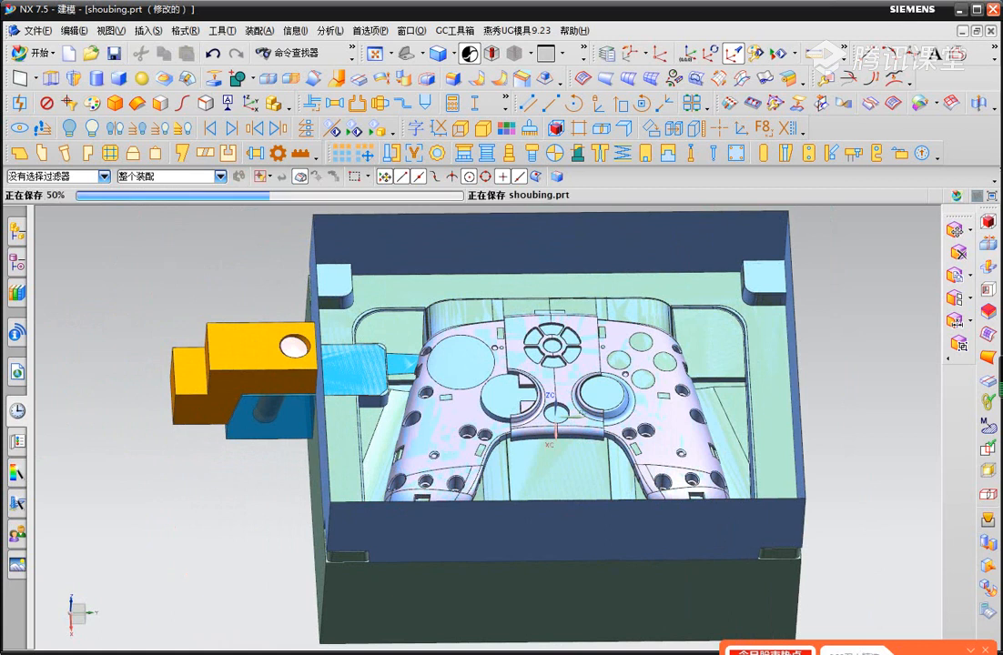